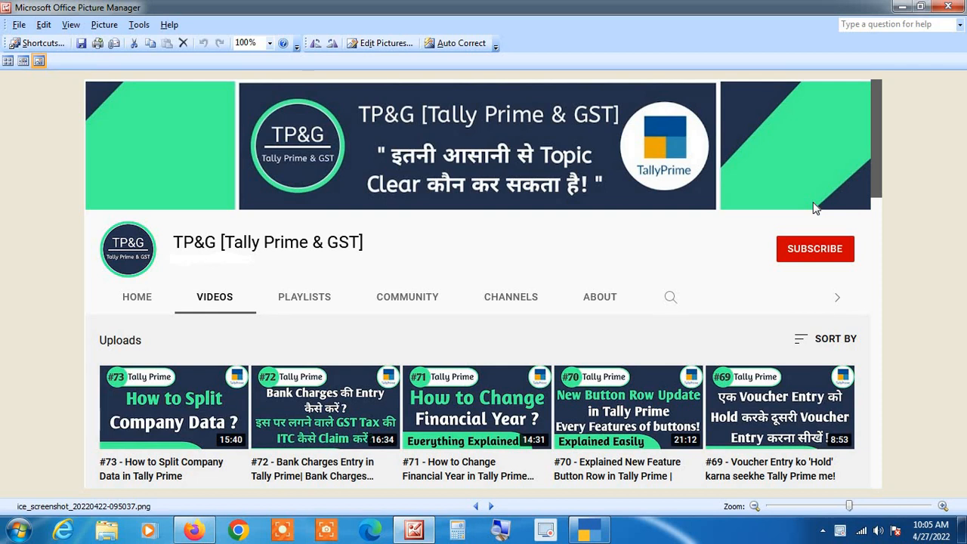
- Switch to TallyPrime and start a new Sales voucher for Ajay Traders
click(900, 7)
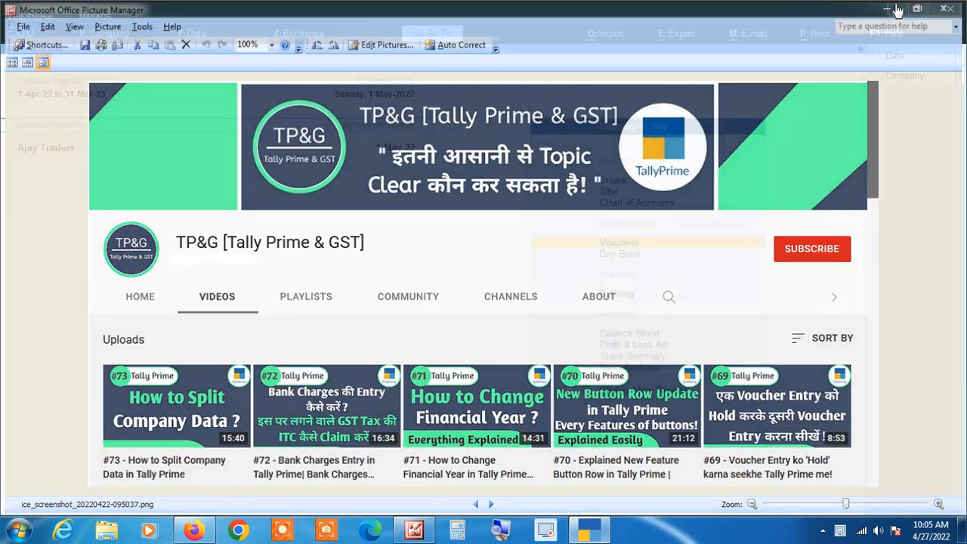
key(Up)
key(Up)
key(Up)
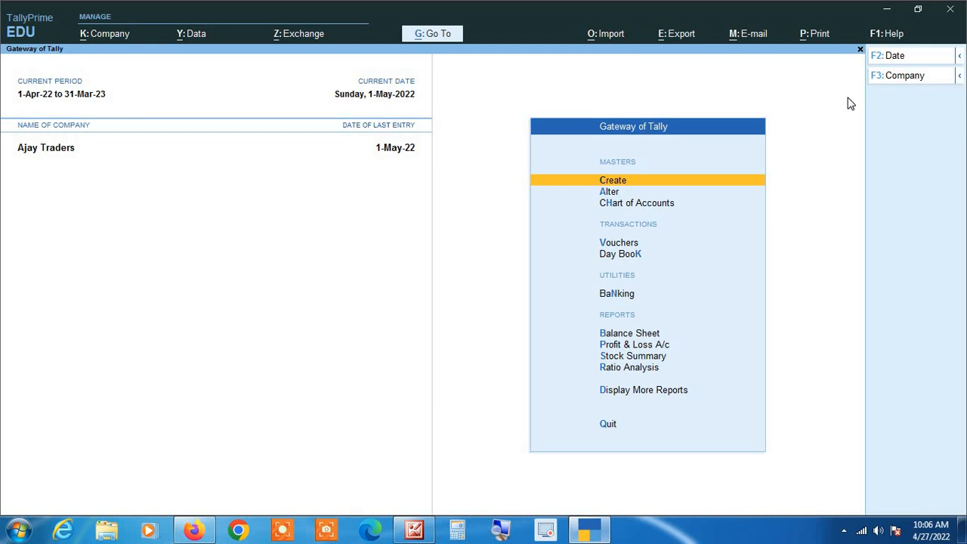
key(Down)
key(Down)
key(Down)
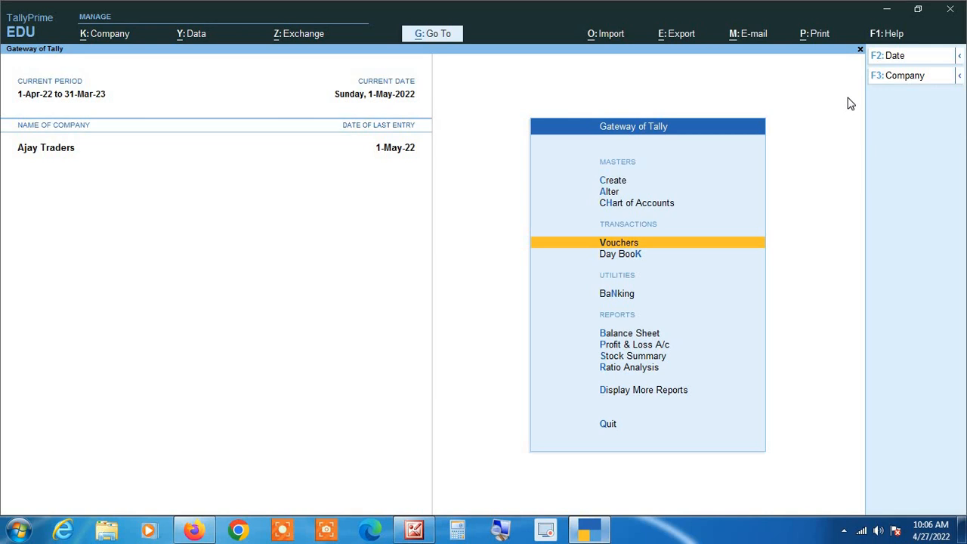
key(Return)
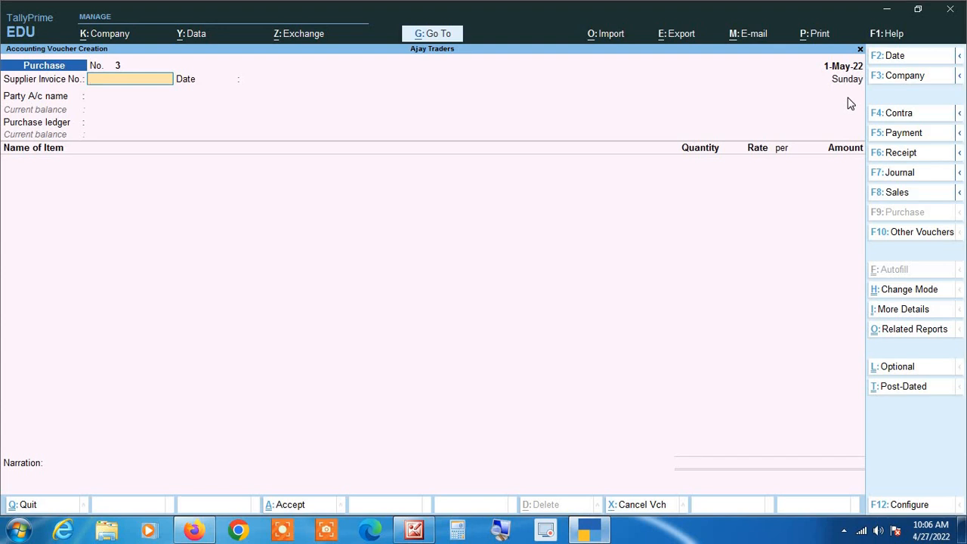
key(F8)
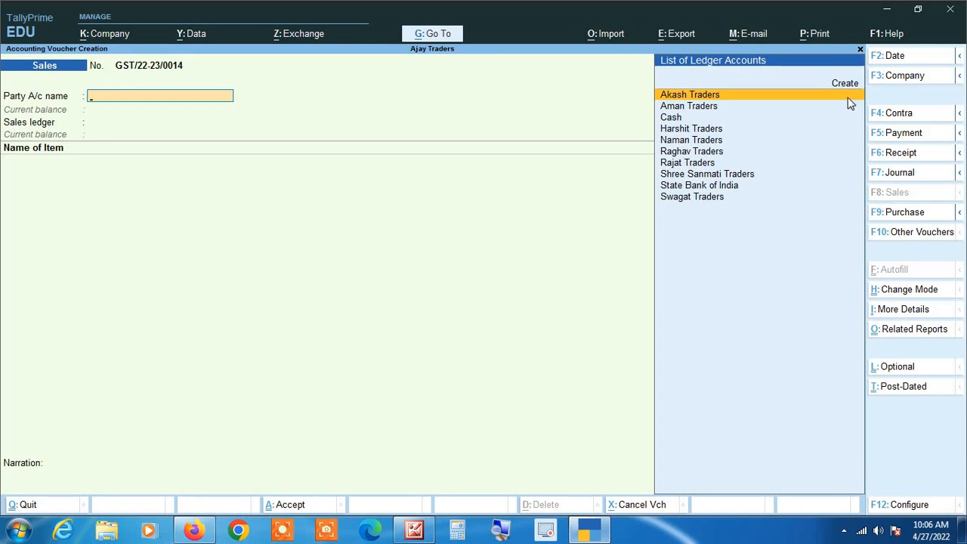
- Set the voucher date to 1-5-2022
key(F2)
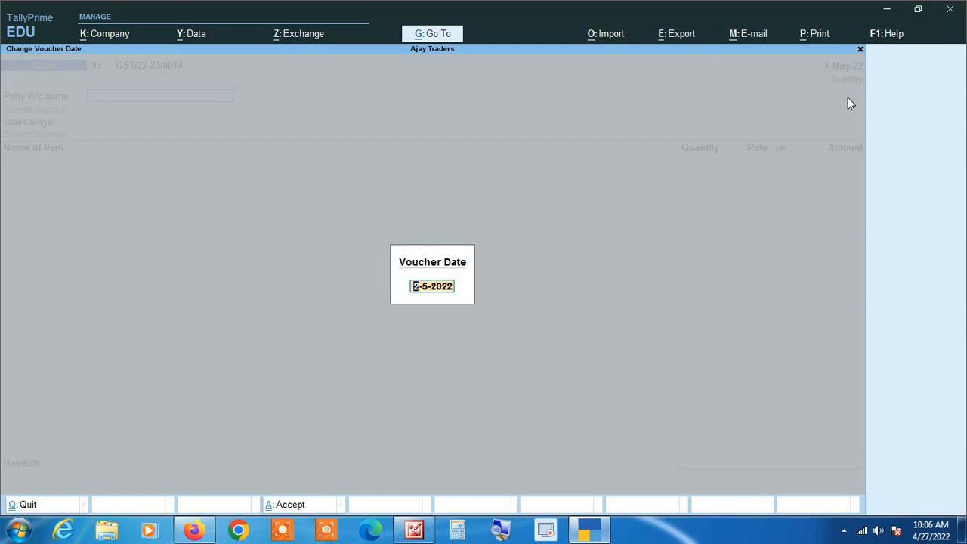
text(1 5 2020)
key(BackSpace)
text(2)
key(Return)
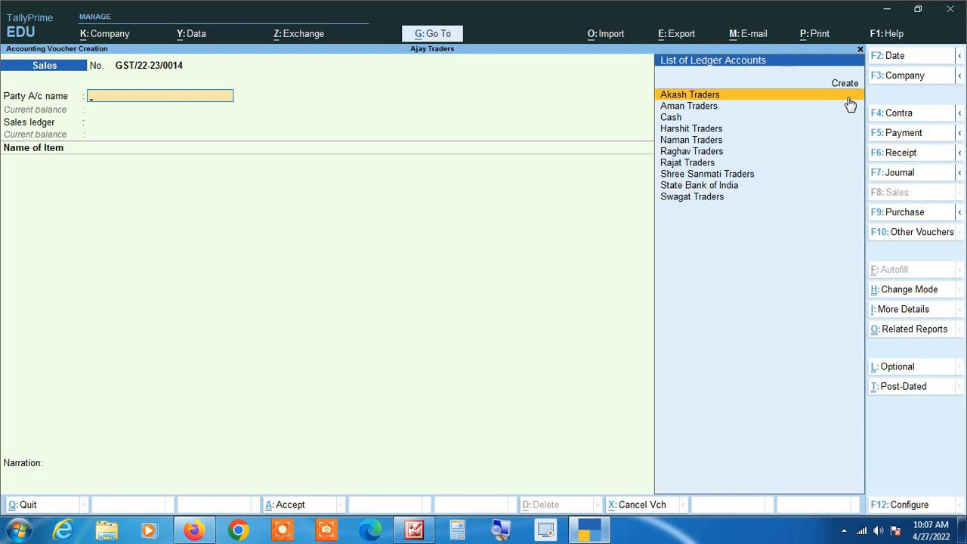
text(Cash)
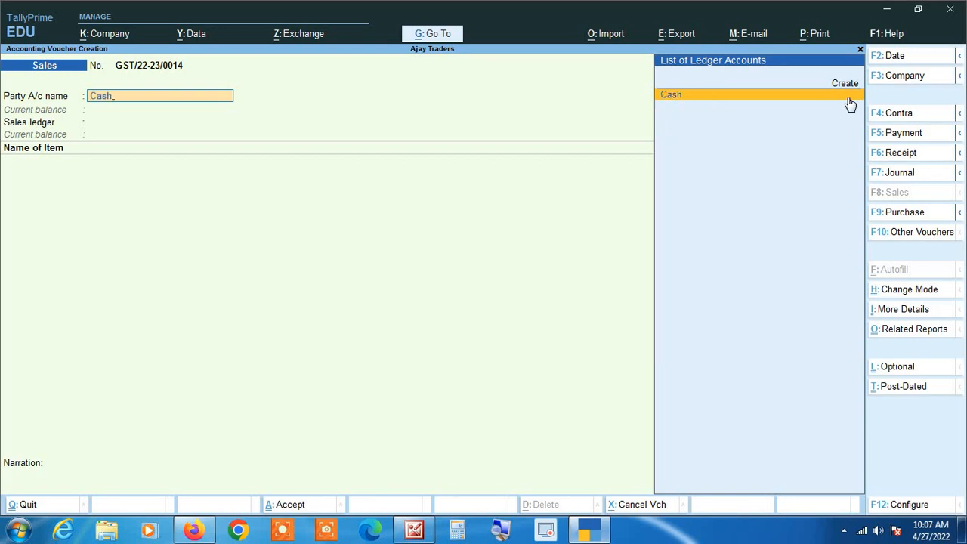
key(Return)
key(BackSpace)
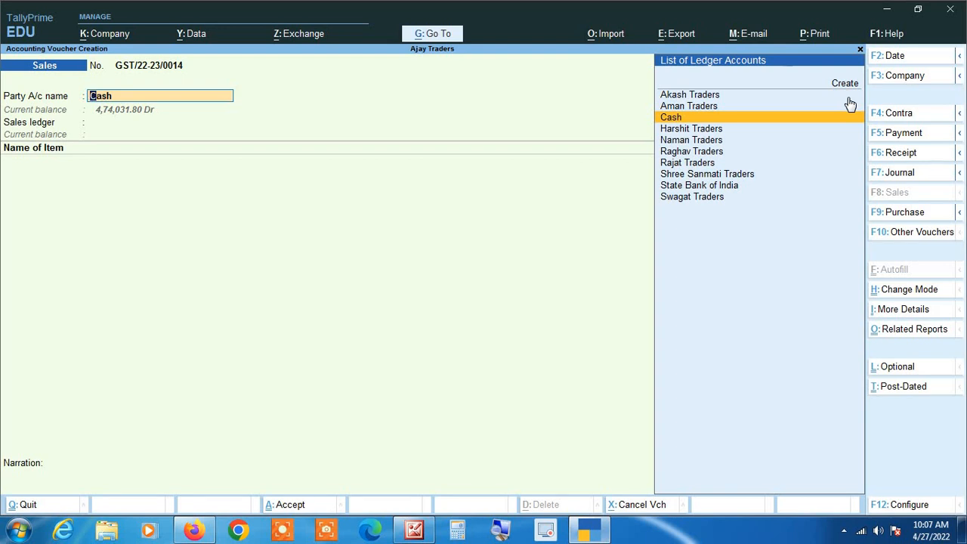
- Choose Naman Traders as the party account of the sales voucher
key(Down)
key(Down)
key(Return)
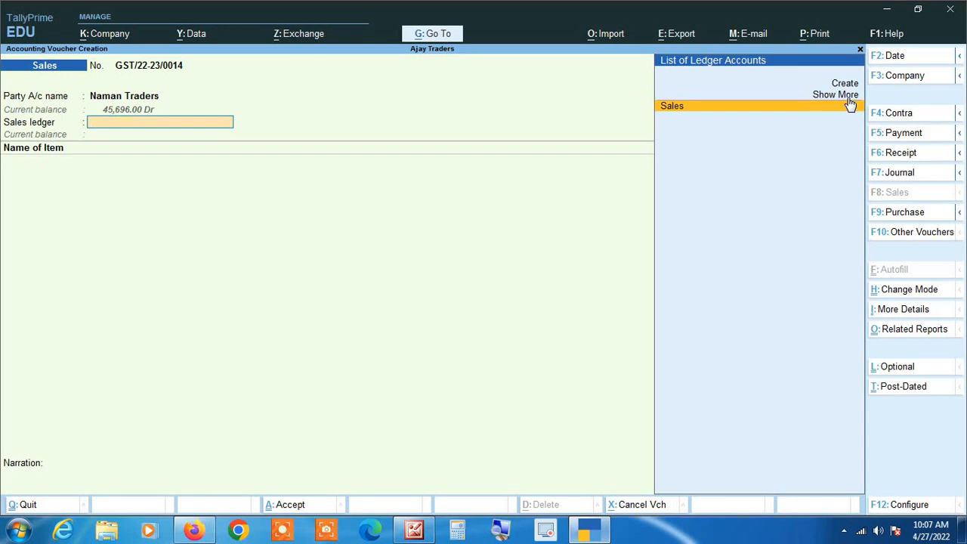
- Examine the Naman Traders ledger's mailing and tax registration details, and return to the voucher's sales ledger without changing anything
key(BackSpace)
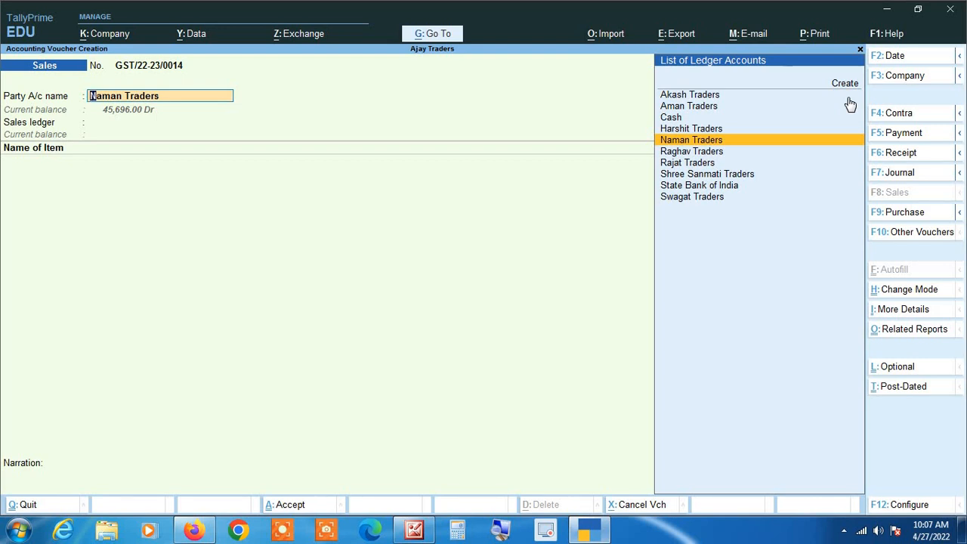
key(ctrl+Return)
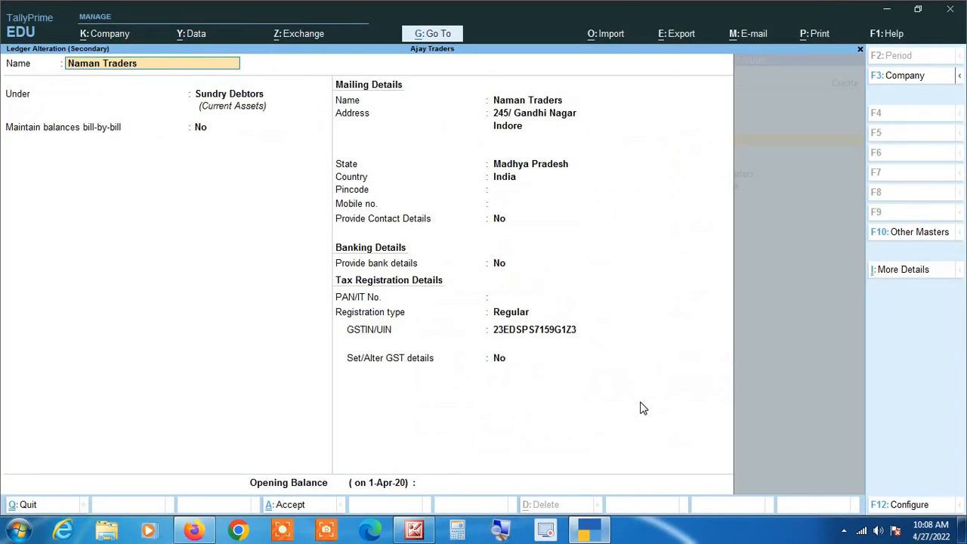
key(Escape)
key(Escape)
key(y)
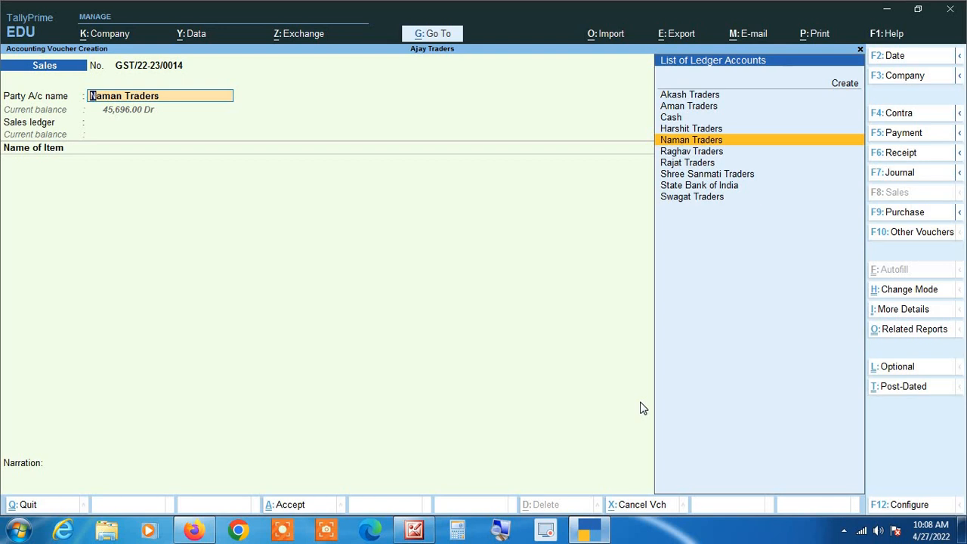
key(Return)
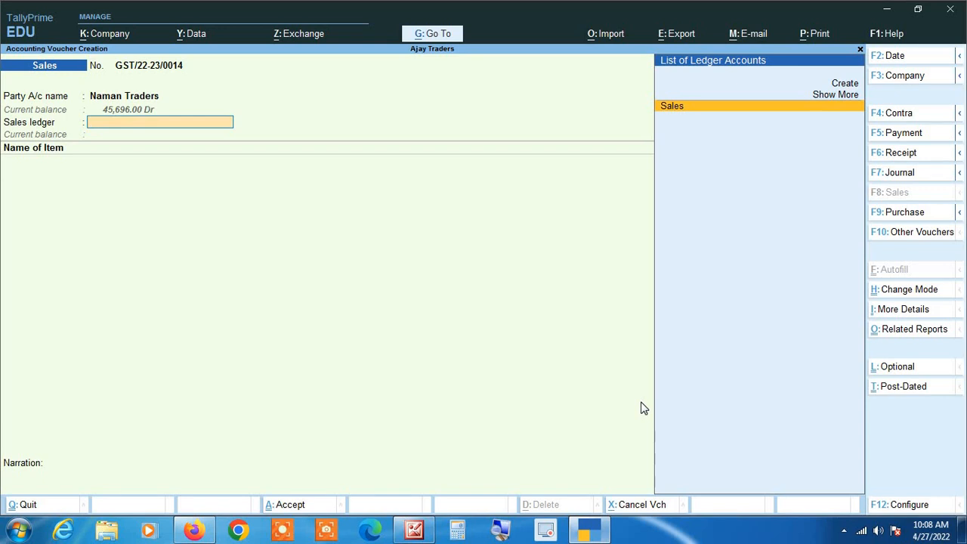
- Choose Sales as the voucher's sales ledger and open that ledger for alteration
key(Return)
key(BackSpace)
key(ctrl+Return)
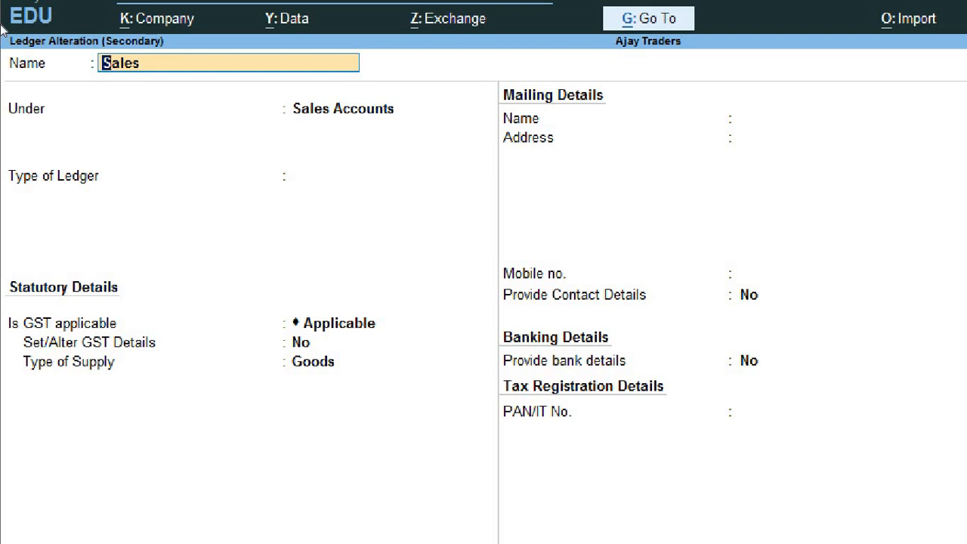
- Set the Sales ledger's type to Not Applicable, keep GST Applicable with supply type Goods, and save the ledger
key(Return)
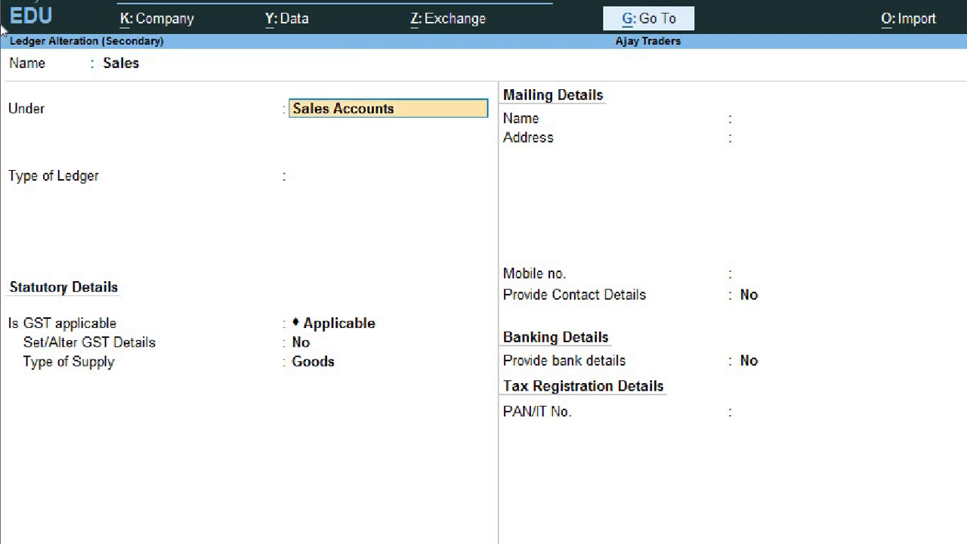
key(Return)
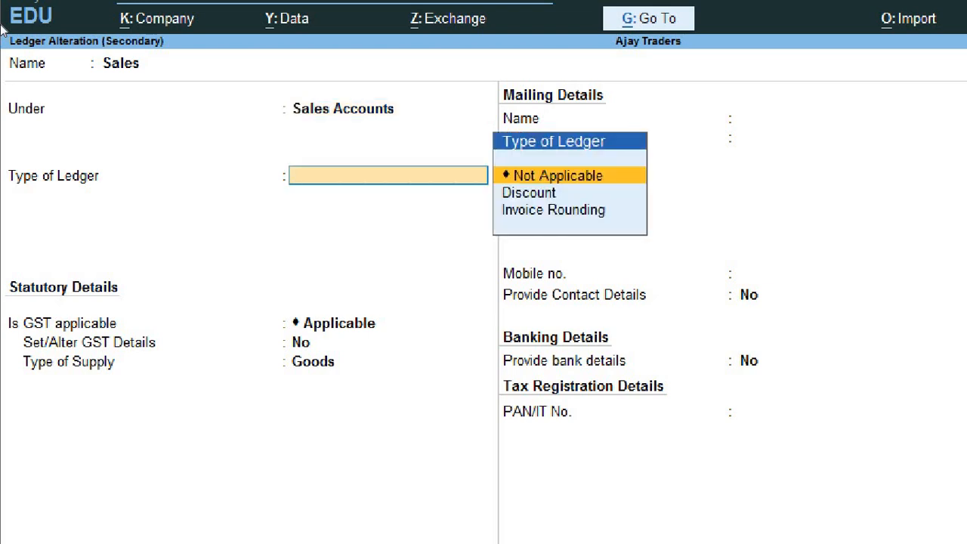
key(Return)
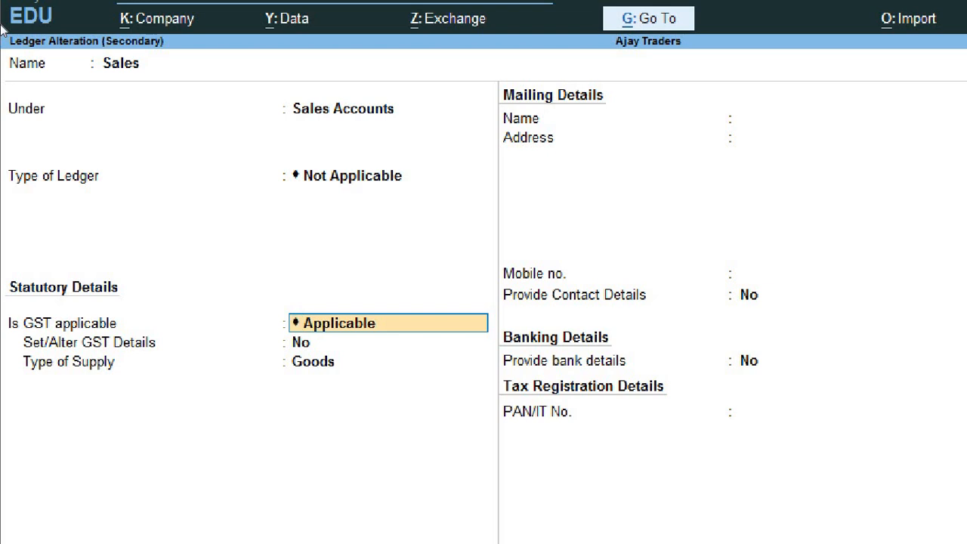
key(Return)
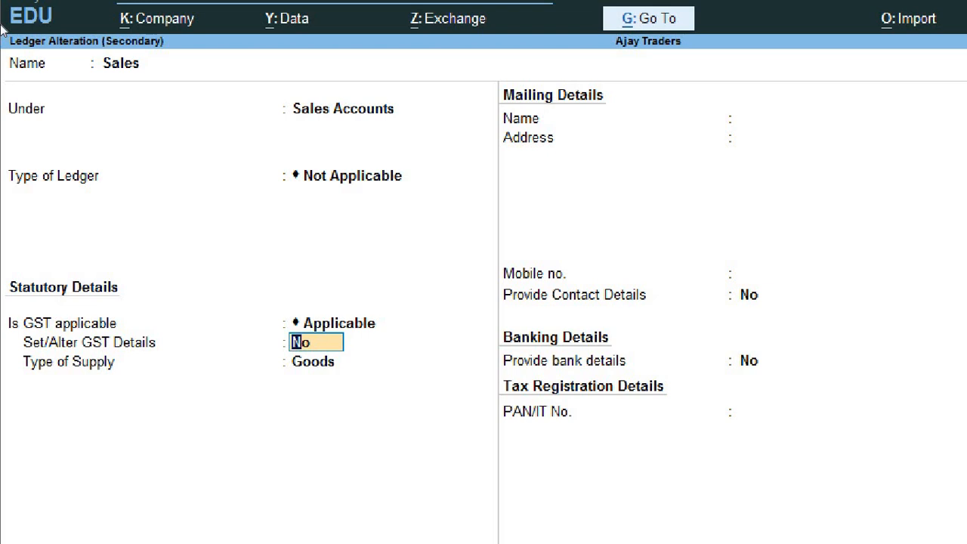
key(Return)
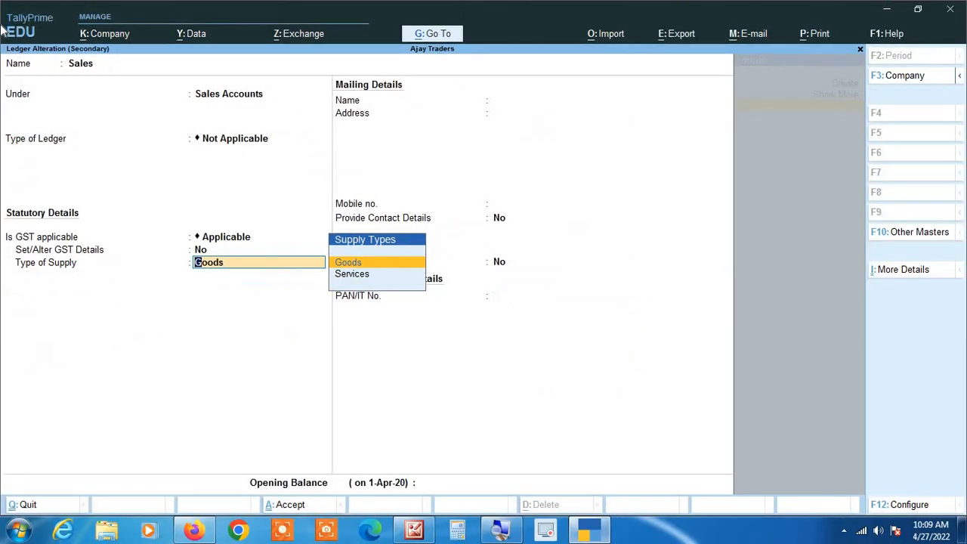
key(Return)
key(Return)
key(Return)
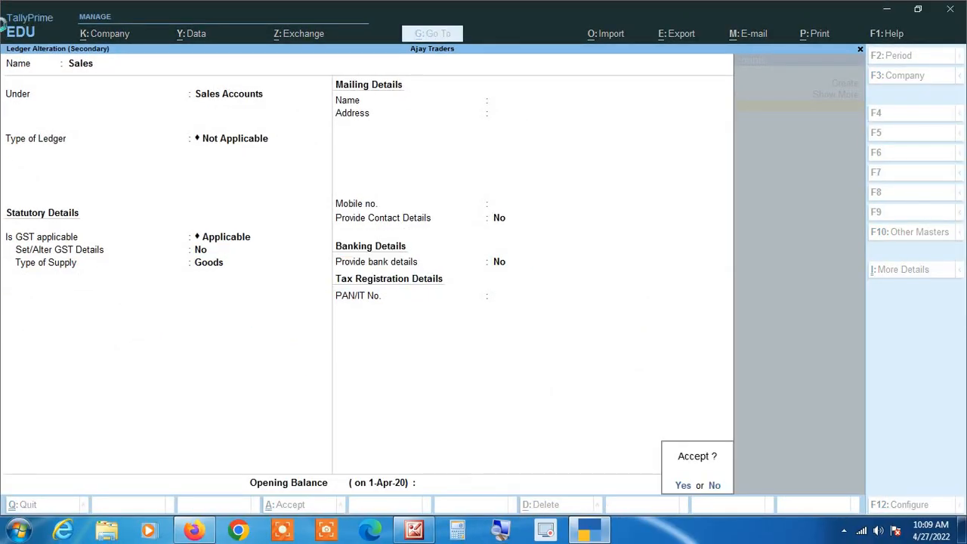
key(Return)
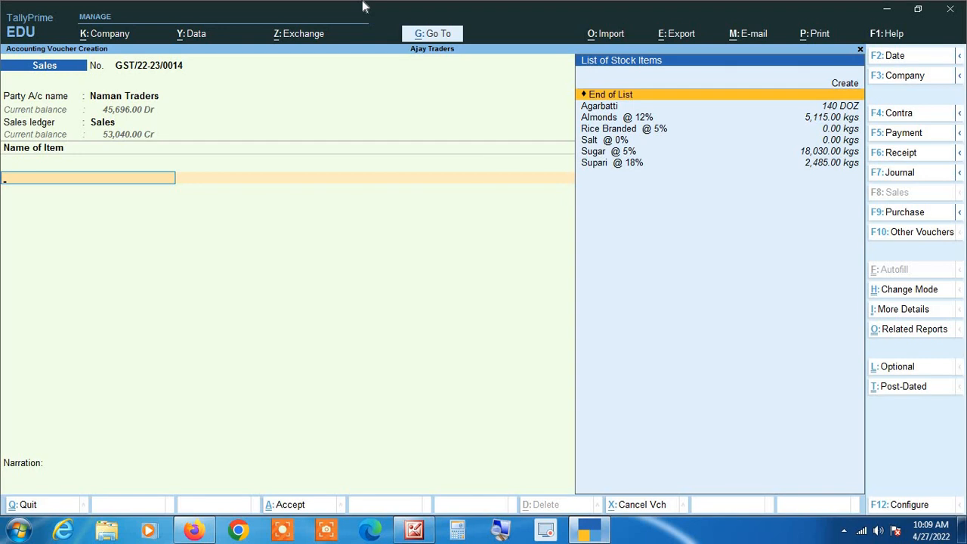
- Add the stock item Sugar @ 5% to the first item line of the voucher
key(Down)
key(Down)
key(Down)
key(Down)
key(Down)
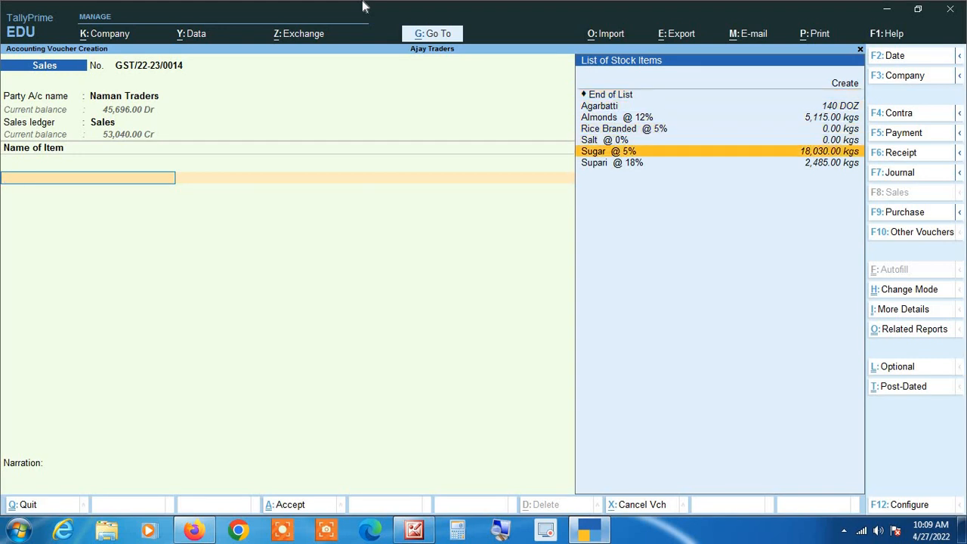
key(Return)
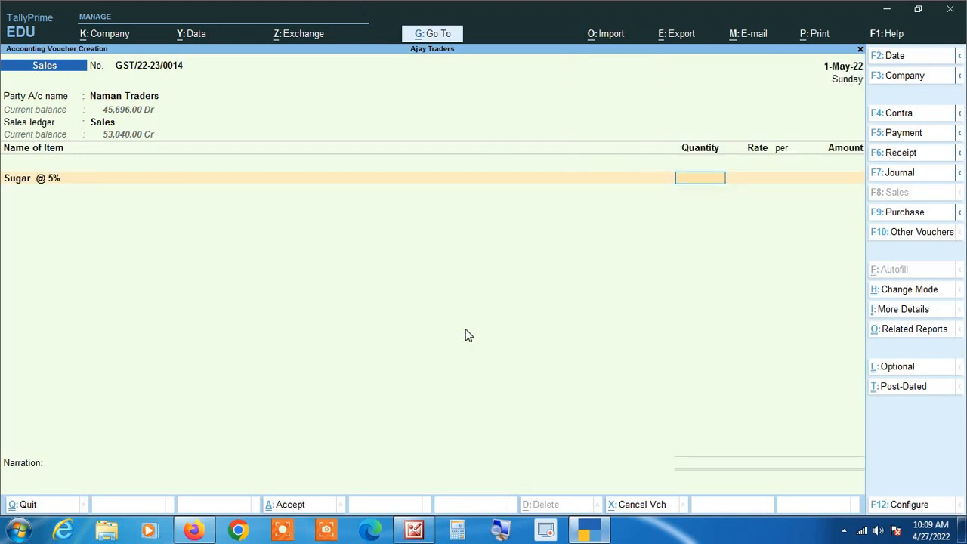
- Open the Sugar @ 5% stock item for alteration from the voucher's item line
click(502, 531)
key(BackSpace)
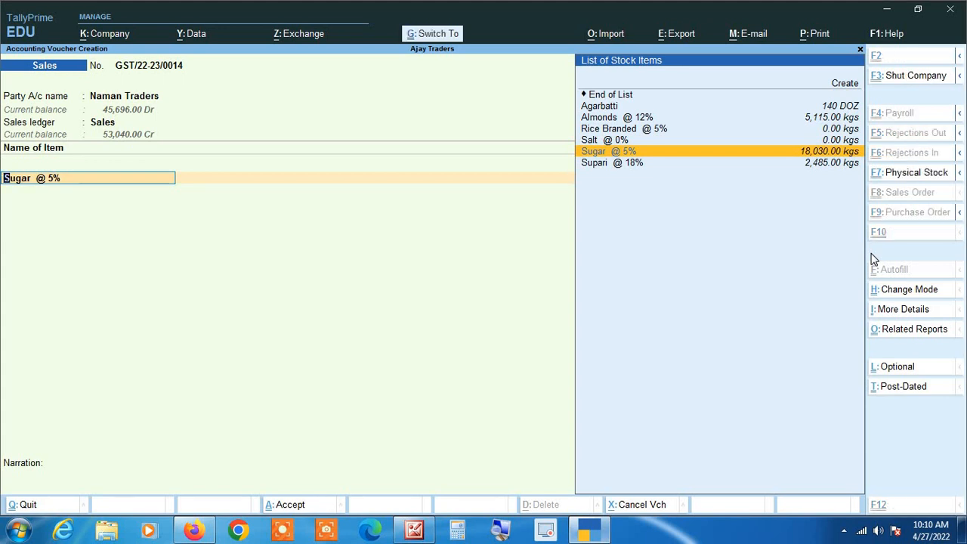
key(ctrl+Return)
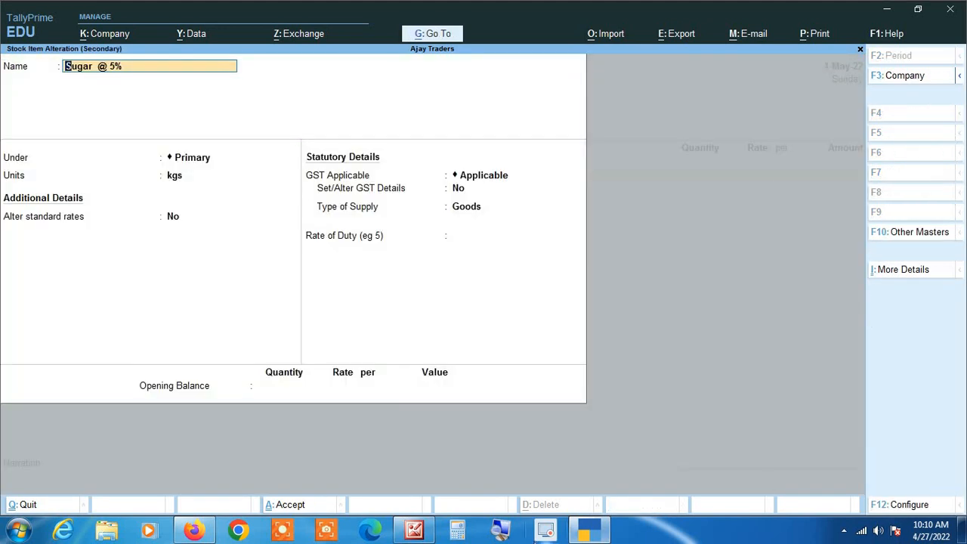
click(500, 531)
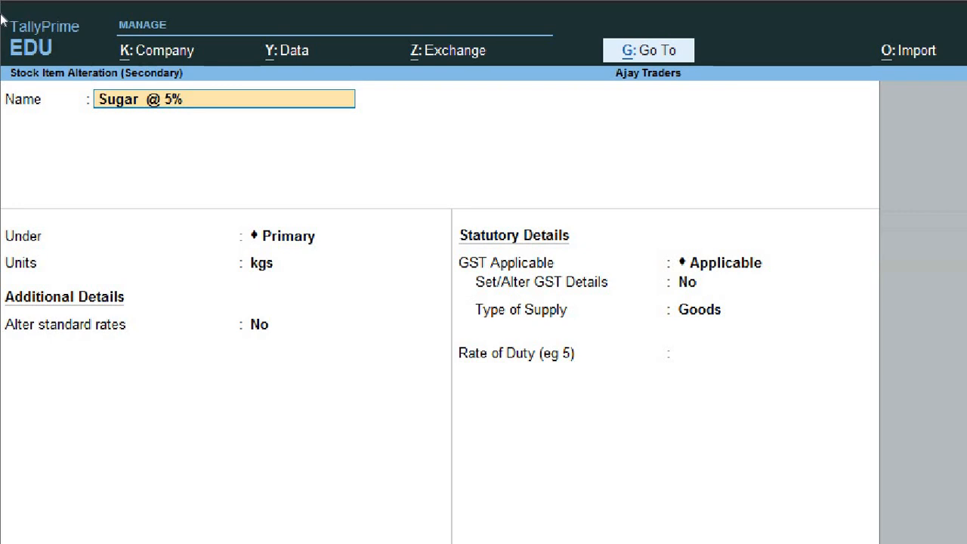
- Keep the item's group Primary, unit kgs and GST Applicable, and open its GST details by setting Set/Alter GST Details to Yes
key(Return)
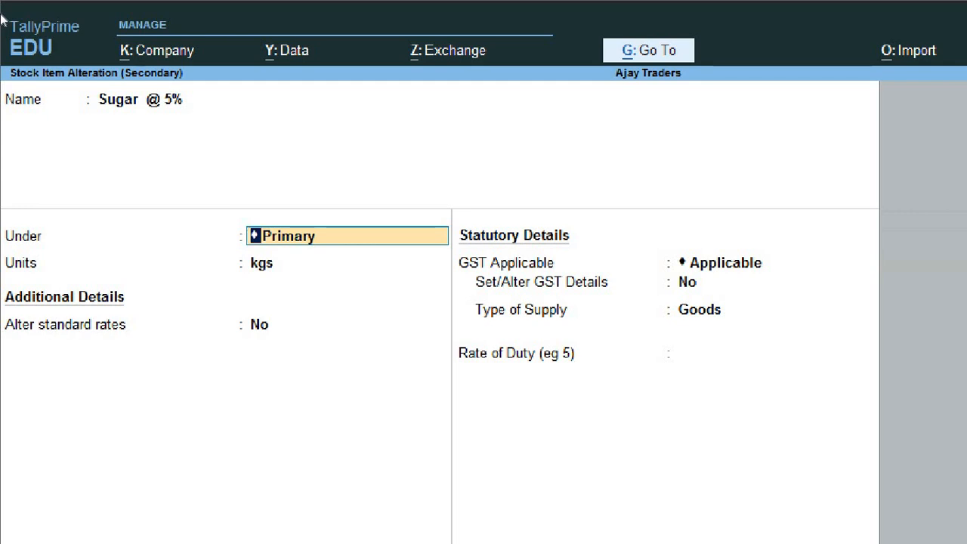
key(Return)
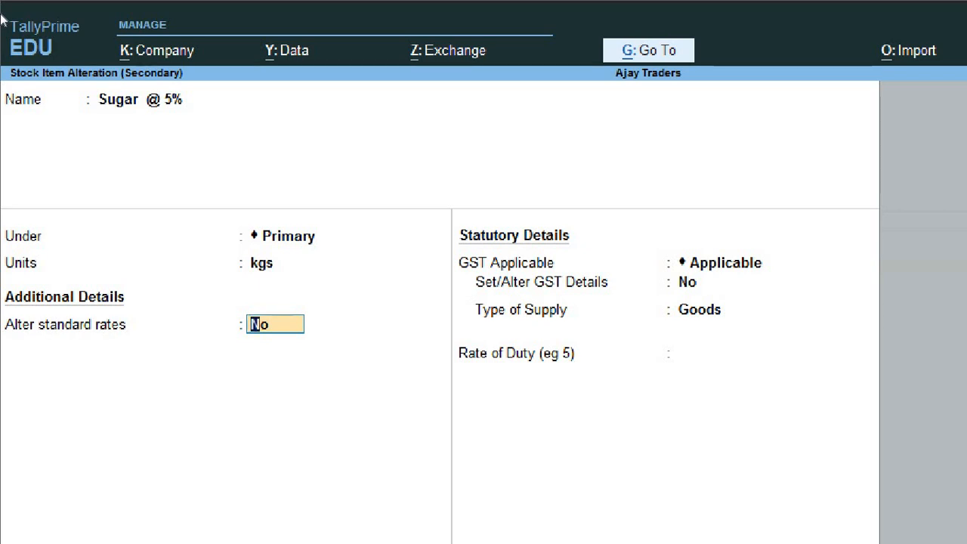
key(Return)
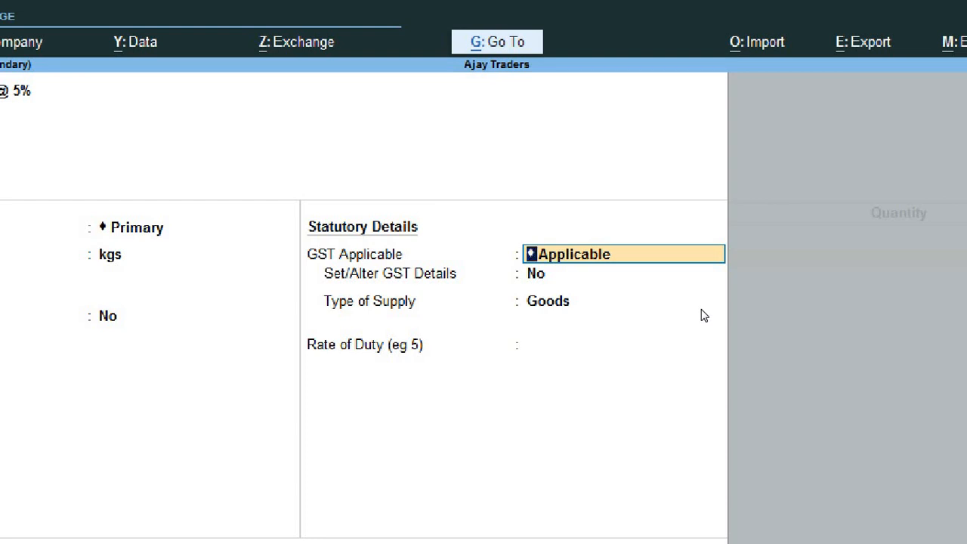
key(Return)
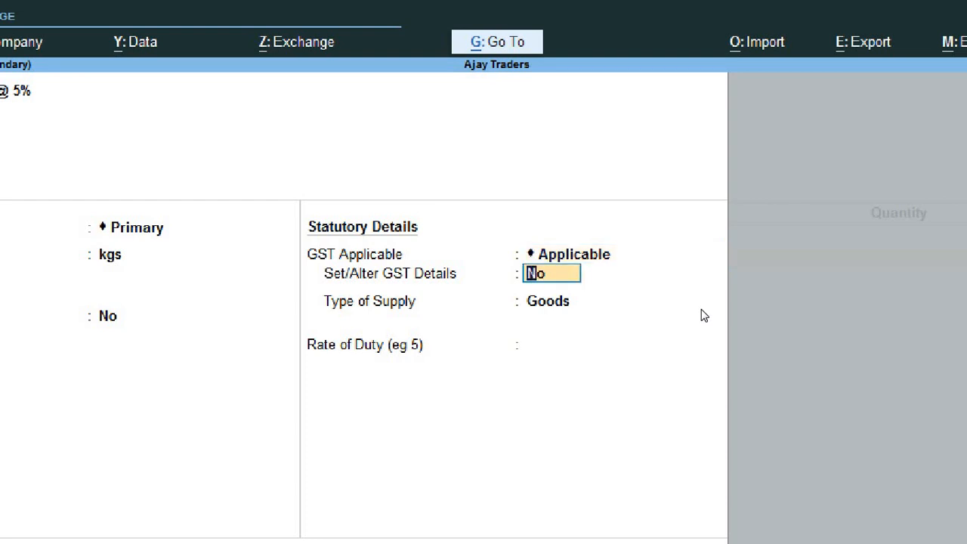
text(yes)
key(Return)
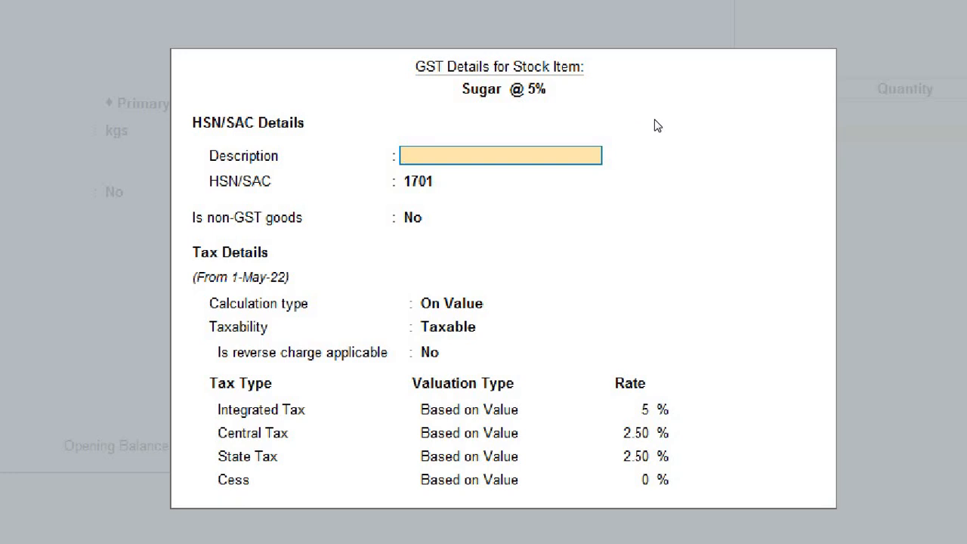
- Review the GST details of Sugar @ 5%, covering HSN/SAC code, calculation type, taxability, reverse charge and the integrated and central tax rates
key(Return)
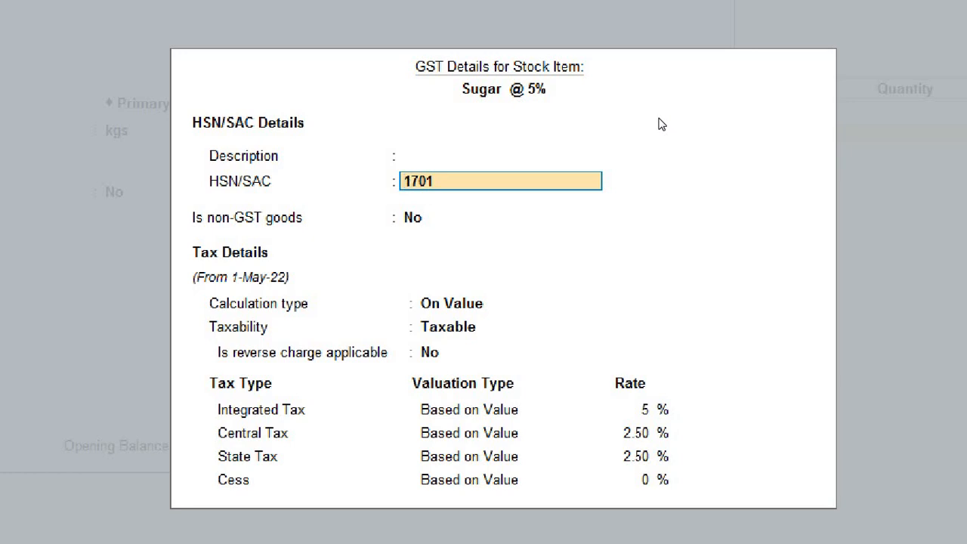
key(Return)
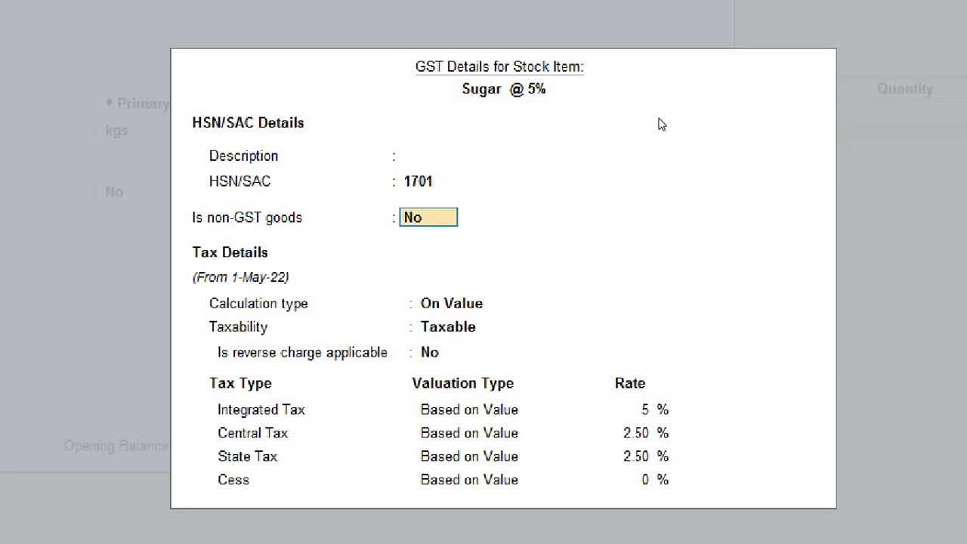
key(Return)
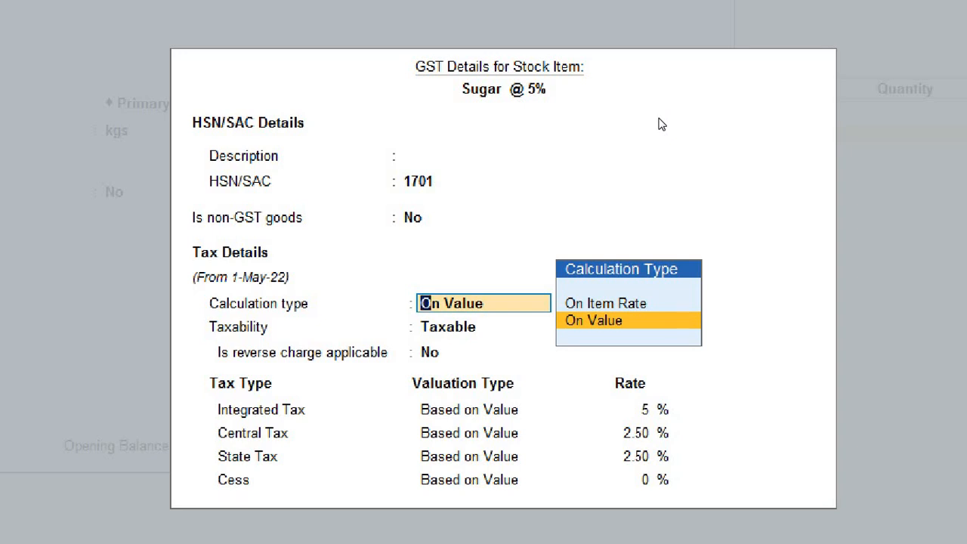
key(Return)
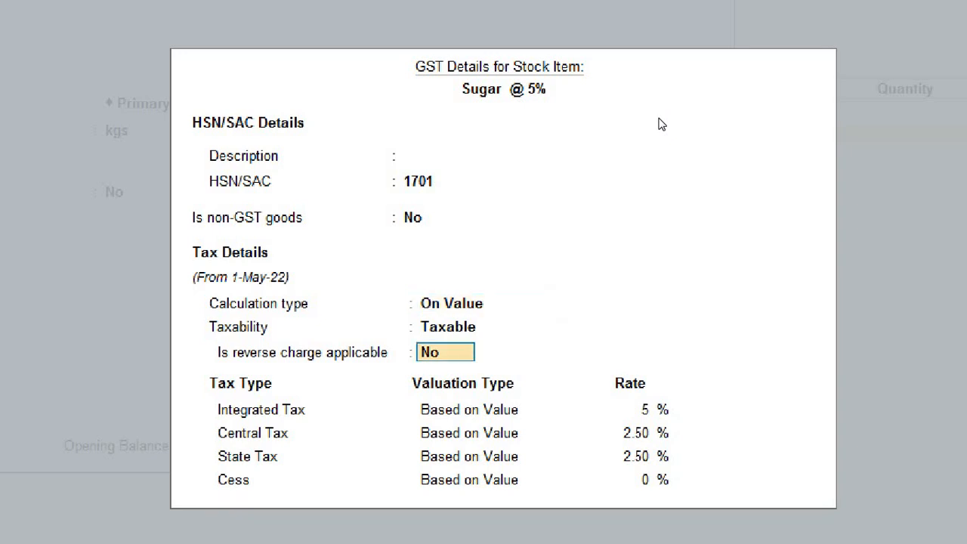
key(Up)
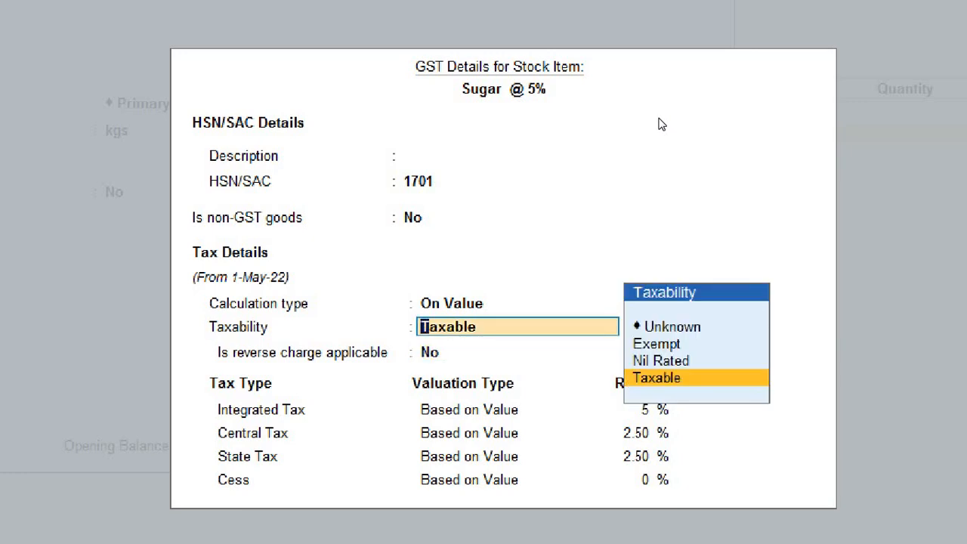
key(Return)
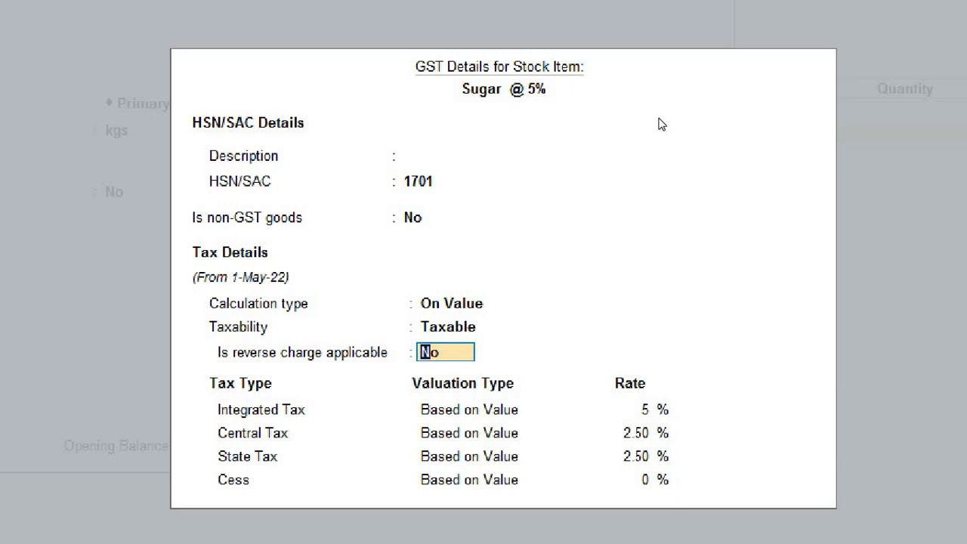
key(Return)
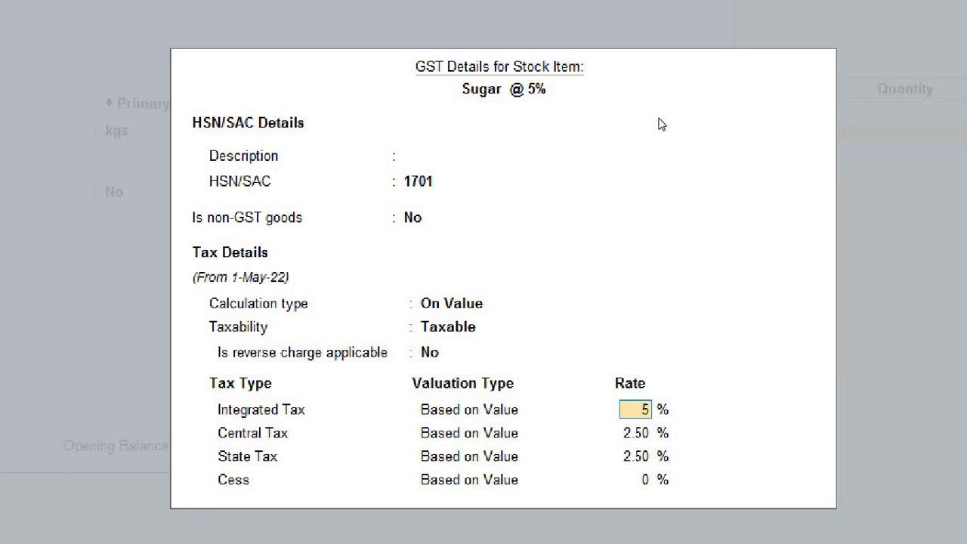
key(Return)
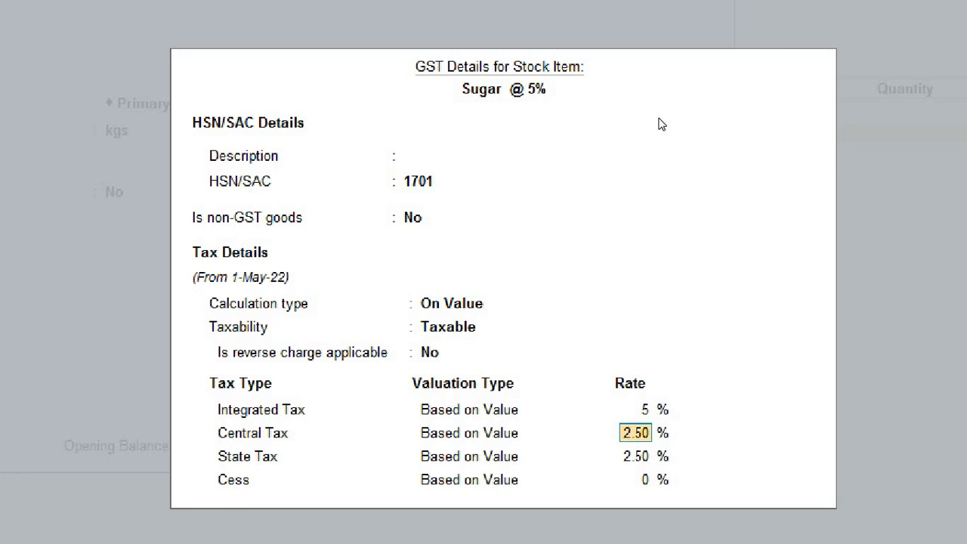
key(Up)
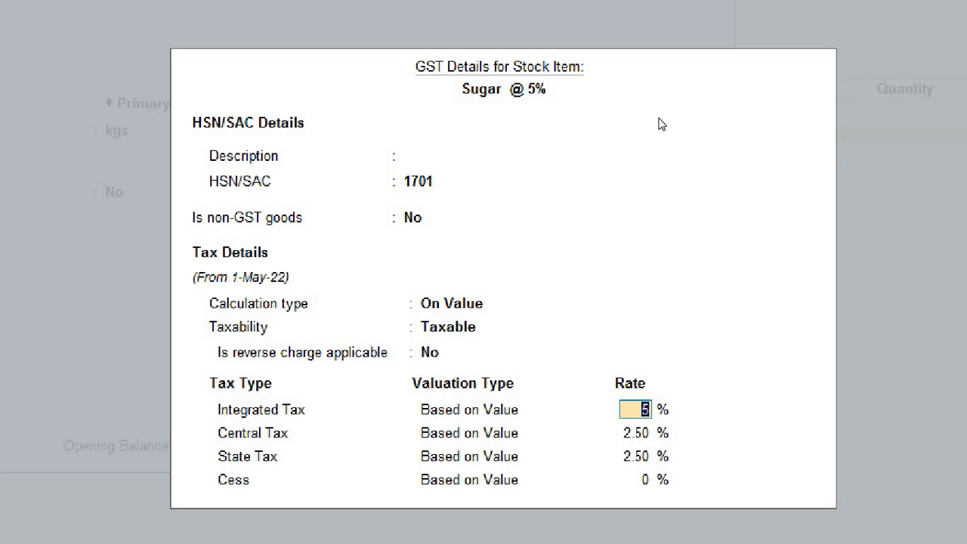
key(Return)
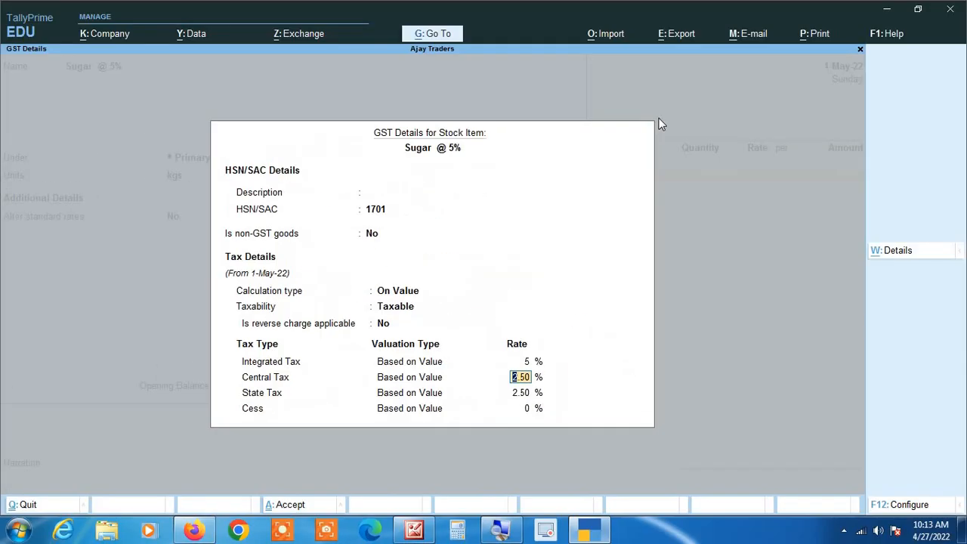
key(BackSpace)
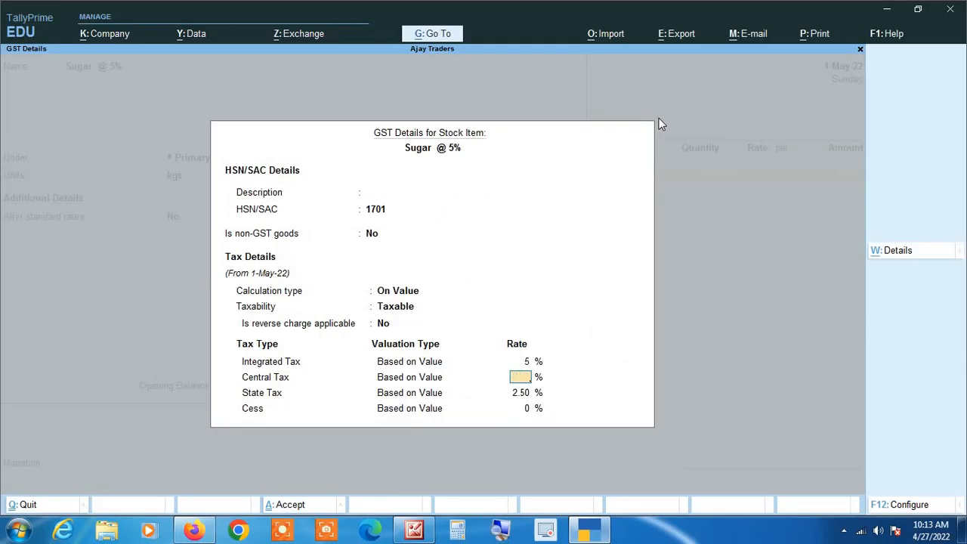
key(Escape)
key(y)
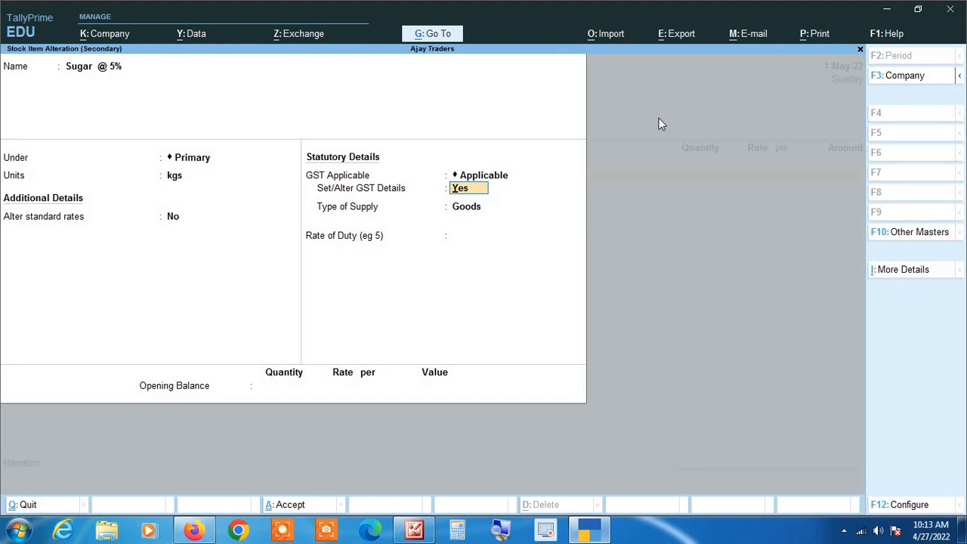
- Accept the GST details of Sugar @ 5% with HSN/SAC 1701, On Value, Taxable and 5% integrated tax, and save the stock item
key(Return)
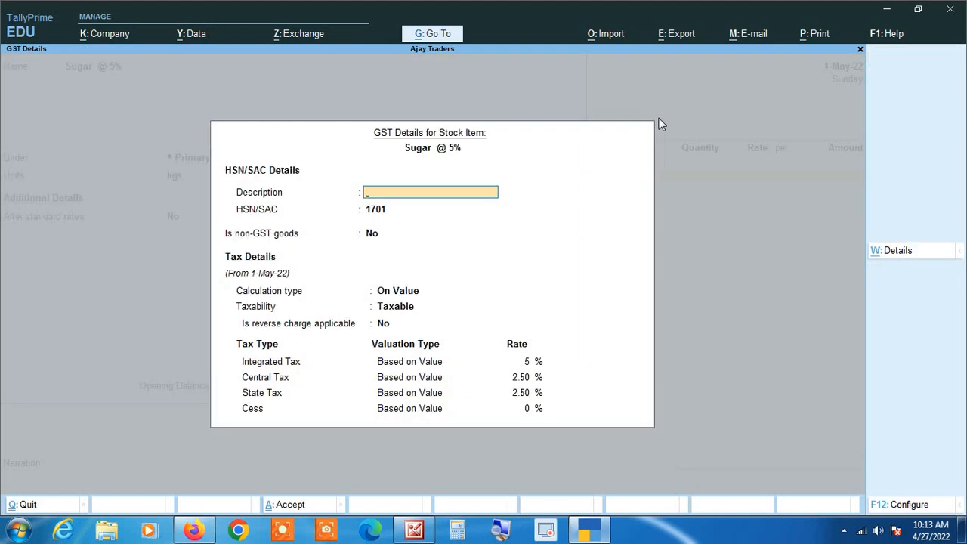
key(Return)
key(Return)
key(Return)
key(Return)
key(Return)
key(Return)
key(Return)
key(Return)
key(Return)
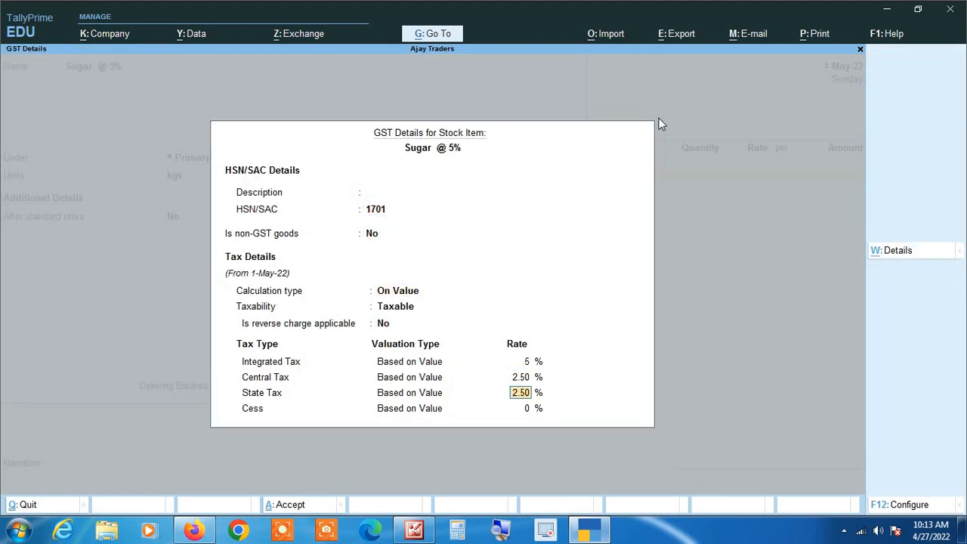
key(Return)
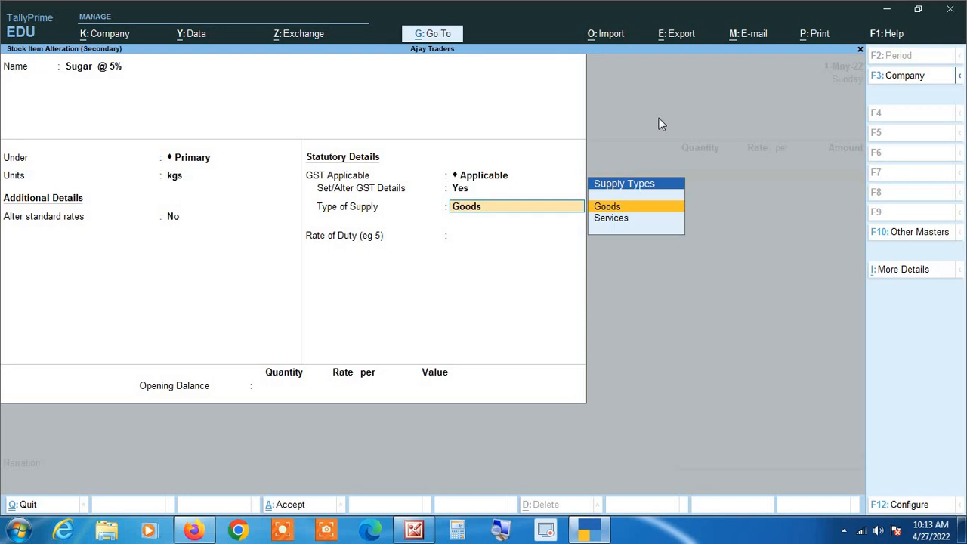
key(ctrl+a)
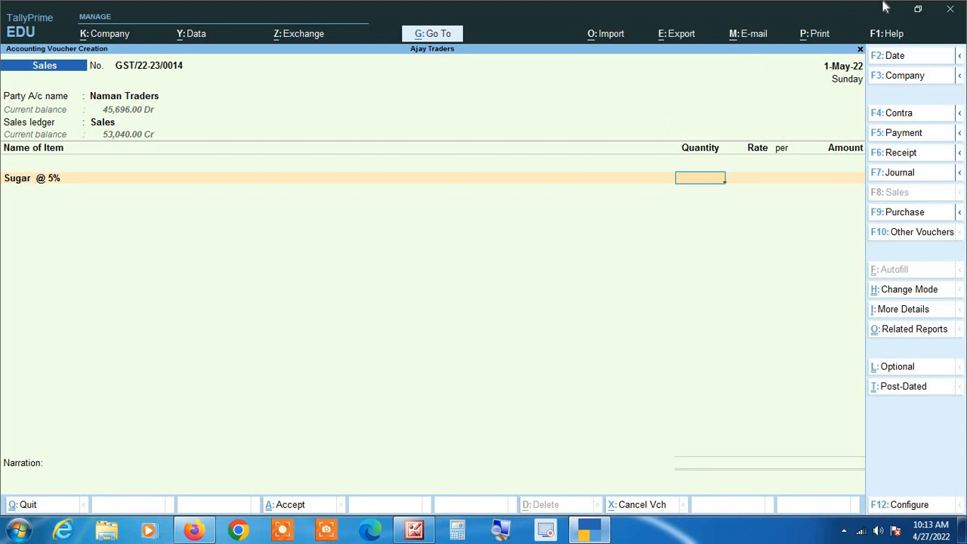
- Enter a quantity of 300 kgs at a rate of 42 per kg for Sugar @ 5% and complete its line
text(300)
key(Return)
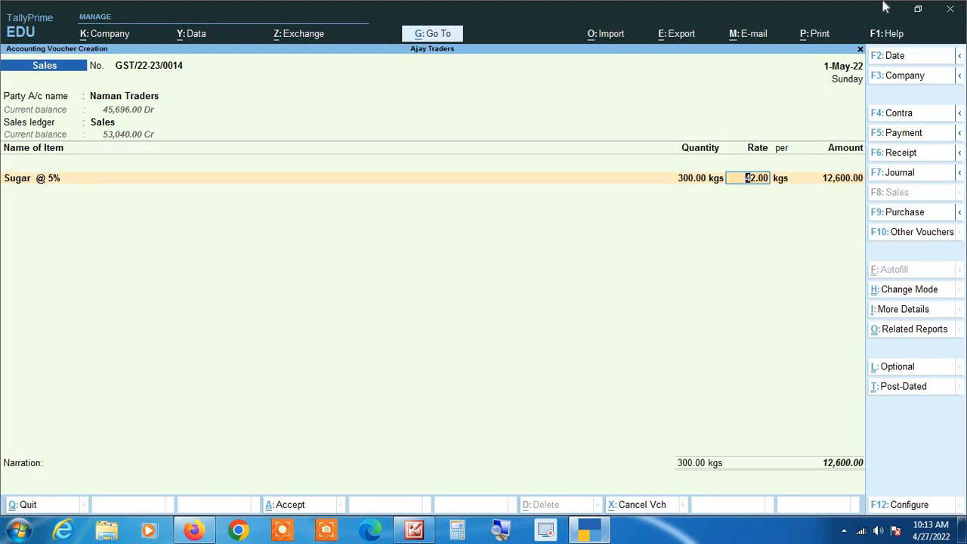
text(42)
key(Return)
key(Return)
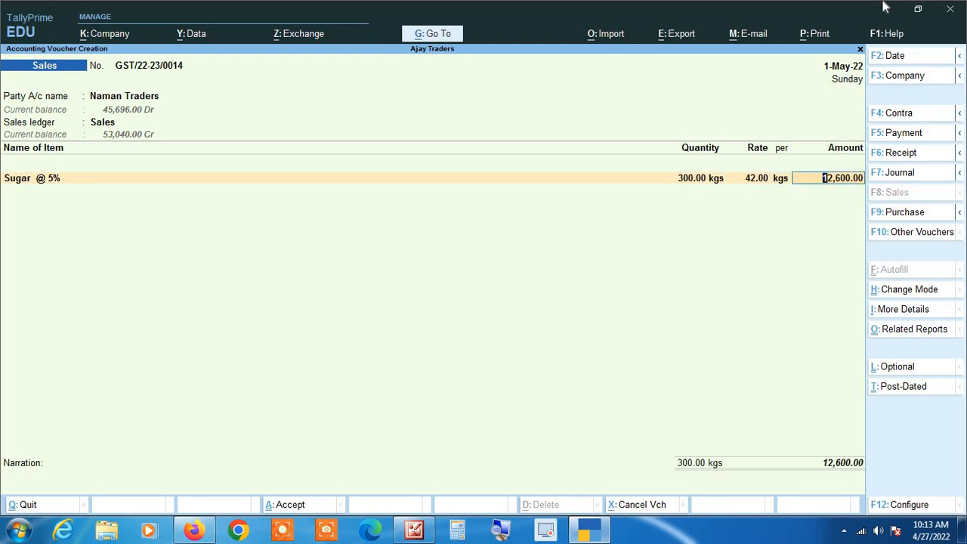
key(Return)
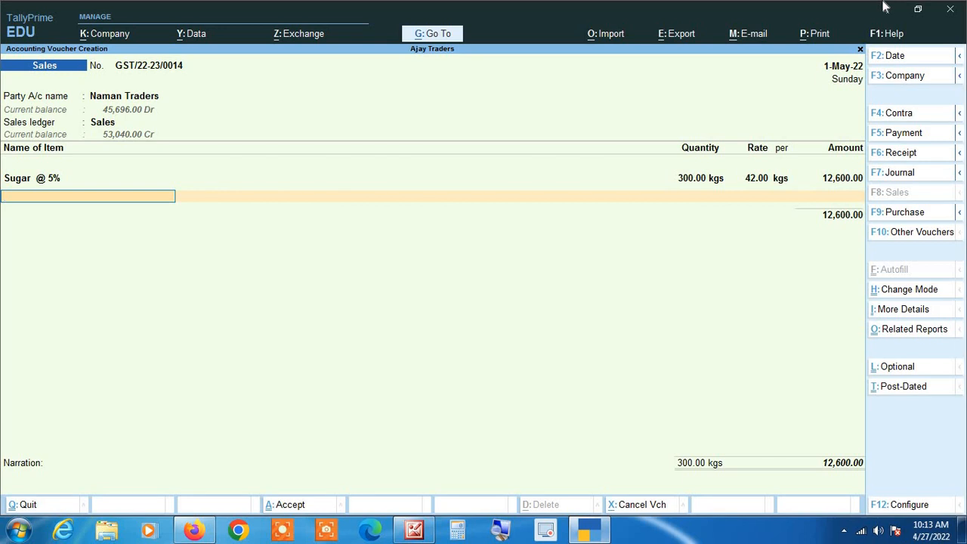
- Add the item Almonds @ 12% to the voucher with a quantity of 100 kgs at 270 per kg
text(Al)
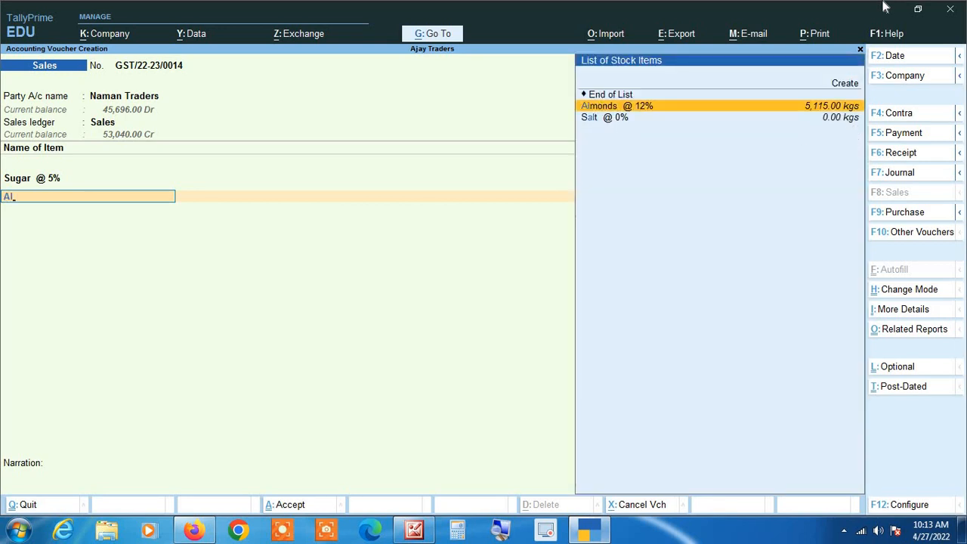
key(Return)
text(1)
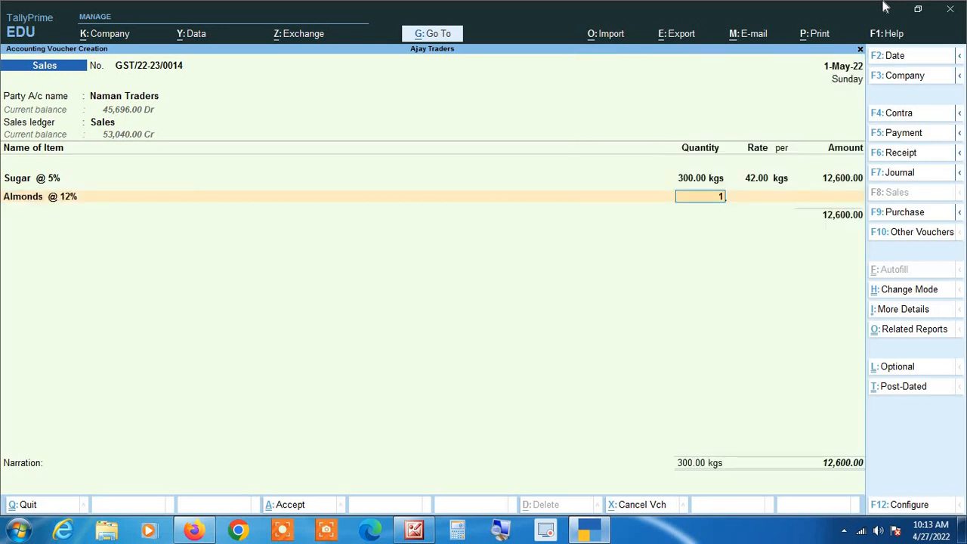
text(00)
key(Return)
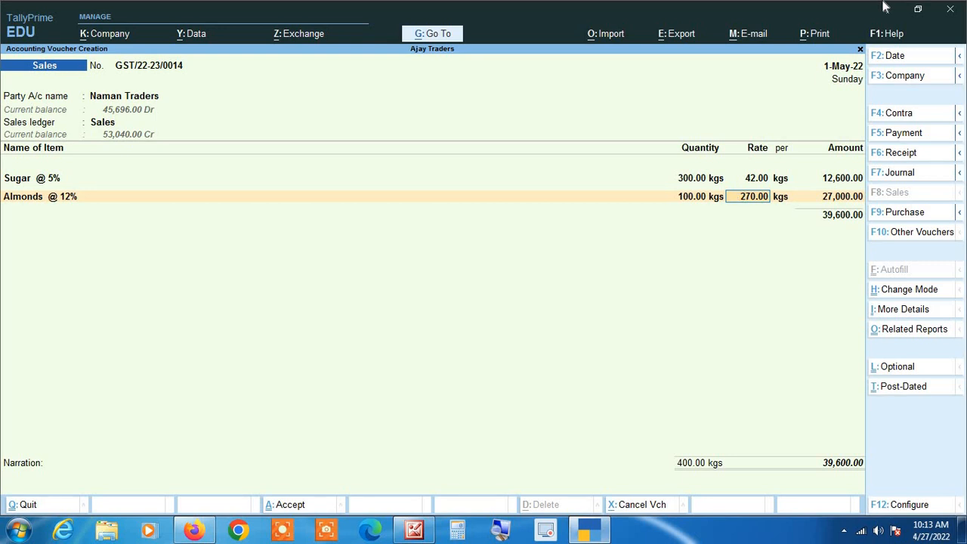
text(270)
key(Return)
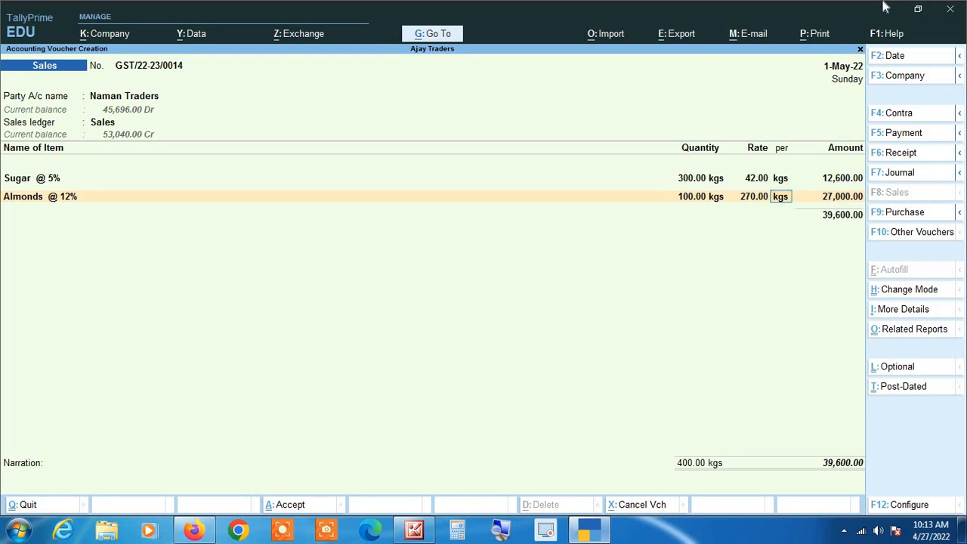
key(Return)
key(Return)
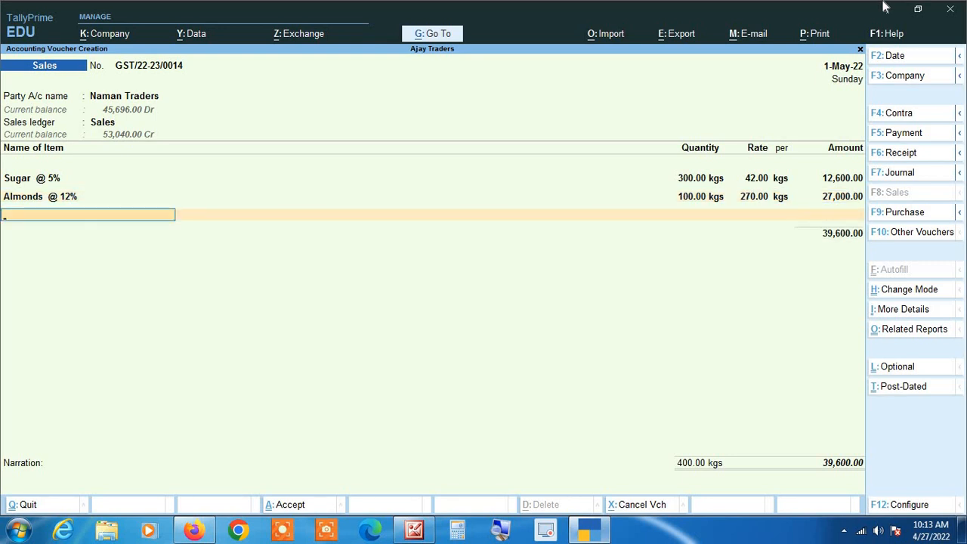
- Add the item Supari @ 18% to the voucher with a quantity of 120 kgs at 540 per kg
text(Sup)
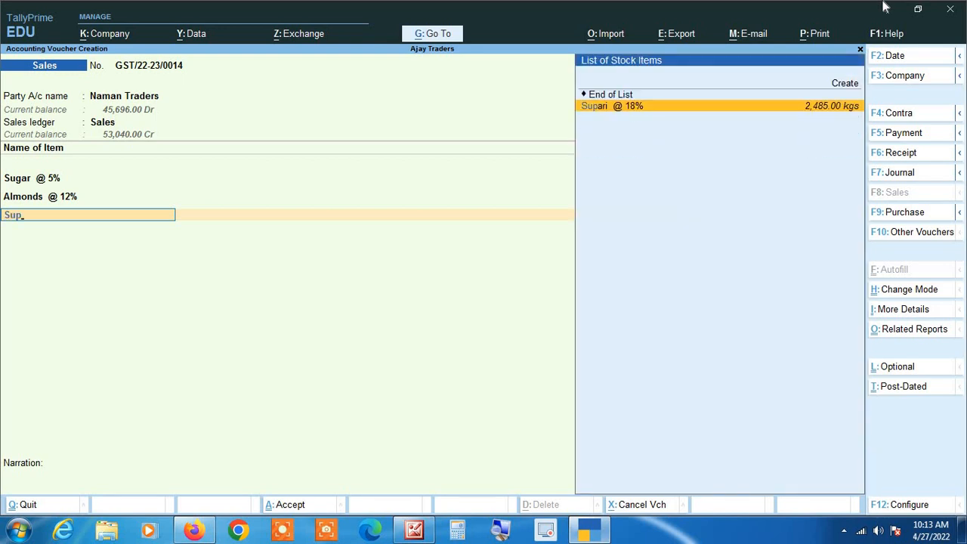
key(Return)
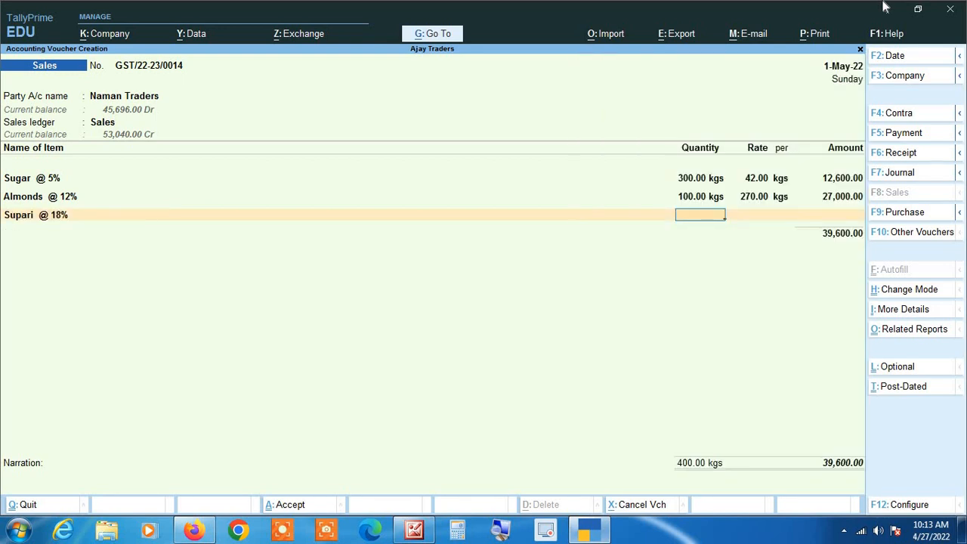
text(120)
key(Return)
text(540)
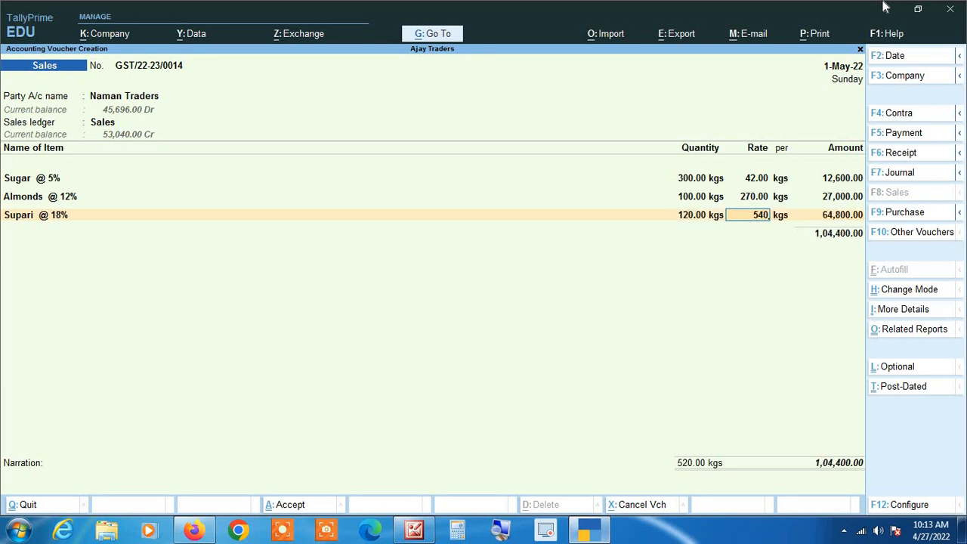
key(Return)
key(Return)
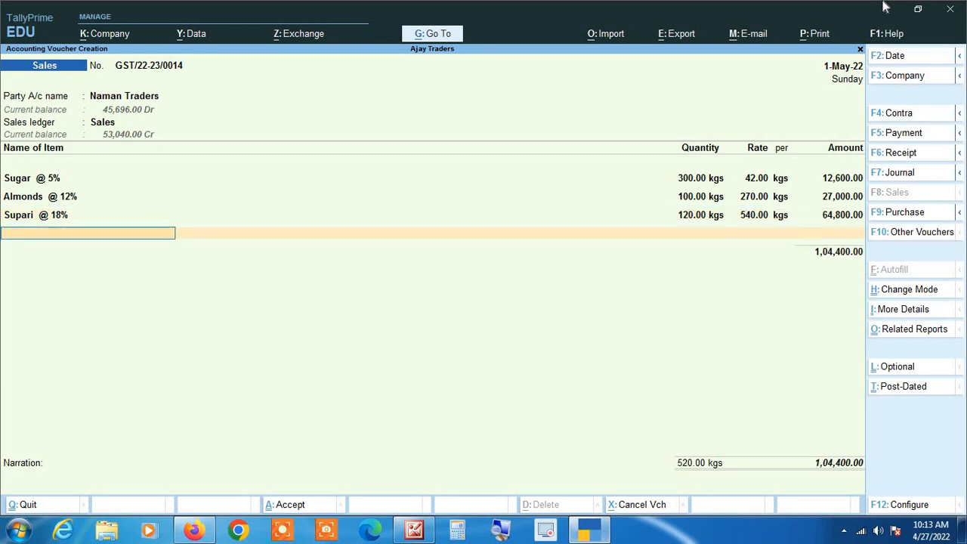
- Add the item Salt @ 0% with 100 kgs at 20 per kg, and end the item list to reach the tax ledger line
text(Sa)
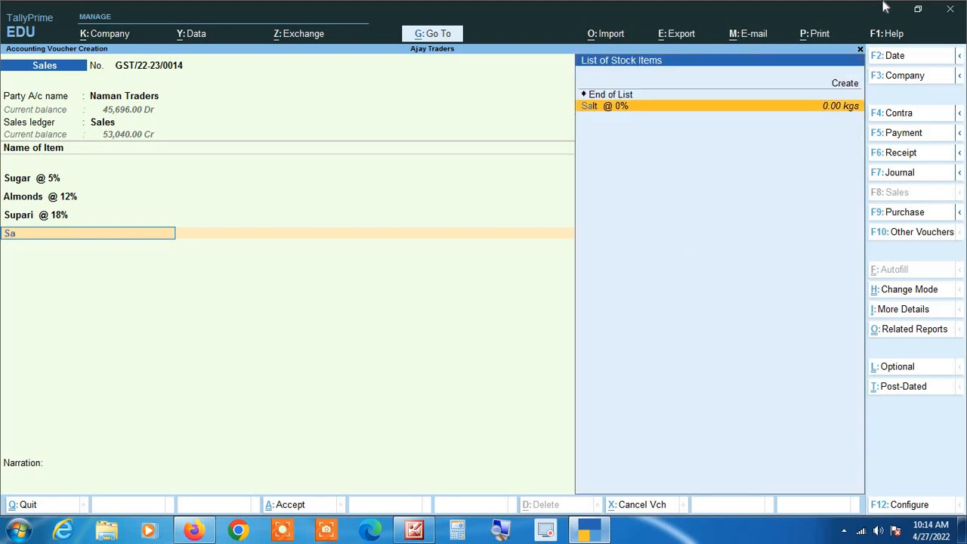
key(Return)
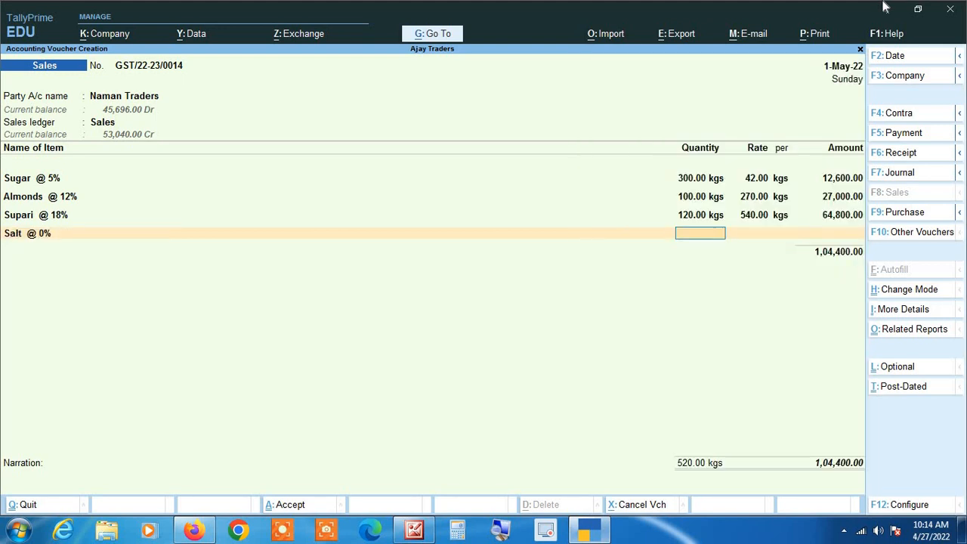
text(100)
key(Return)
text(20)
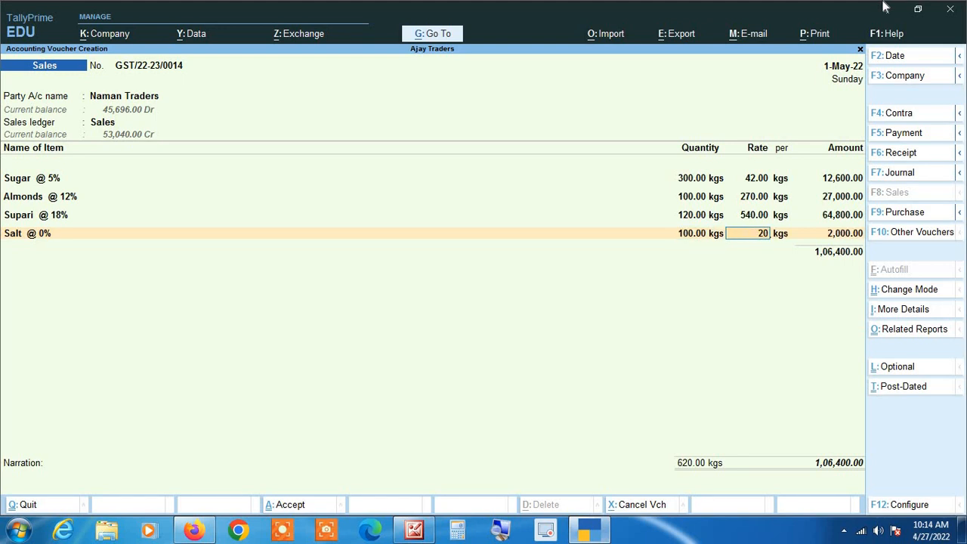
key(Return)
key(Return)
key(Return)
key(Return)
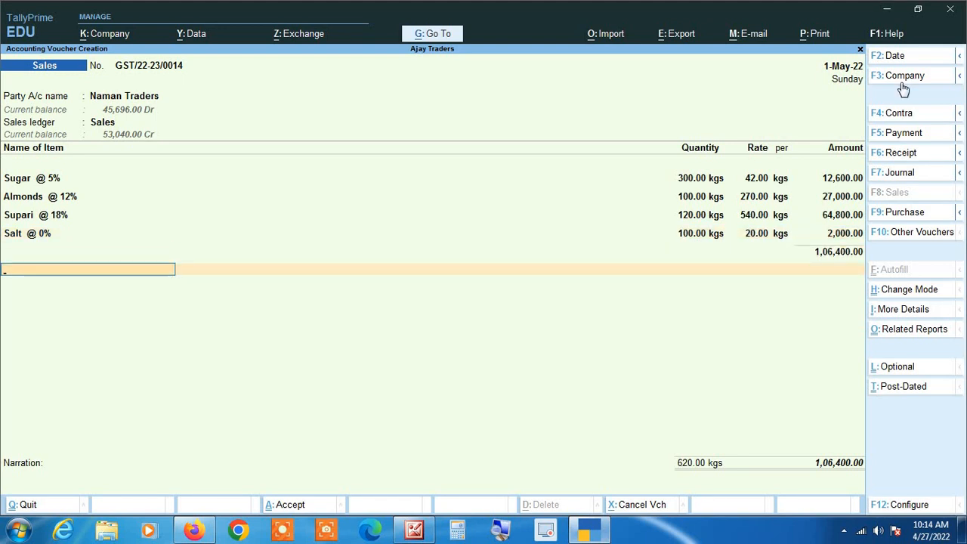
- Open the party ledger of Naman Traders from the voucher, review its state and GST registration details, and close it without saving changes
click(500, 532)
key(Up)
key(Up)
key(Up)
key(Up)
key(Up)
key(Up)
key(Up)
key(Up)
key(Up)
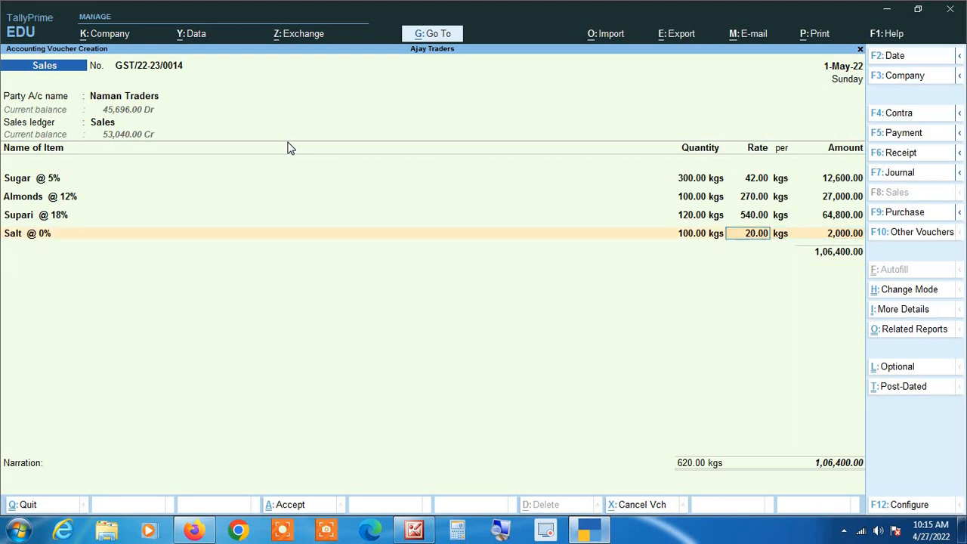
key(Up)
key(Up)
key(Up)
key(Up)
key(Up)
key(Up)
key(Up)
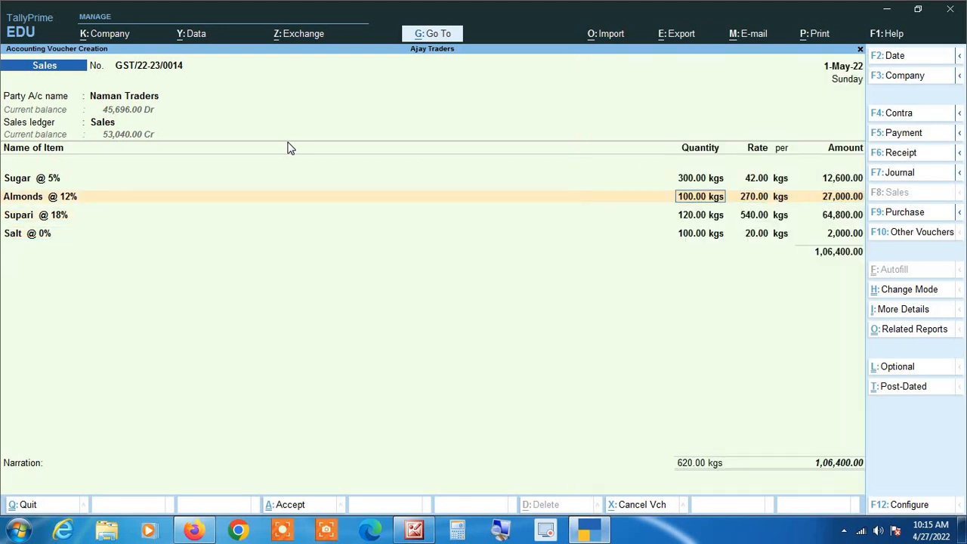
key(Up)
key(Up)
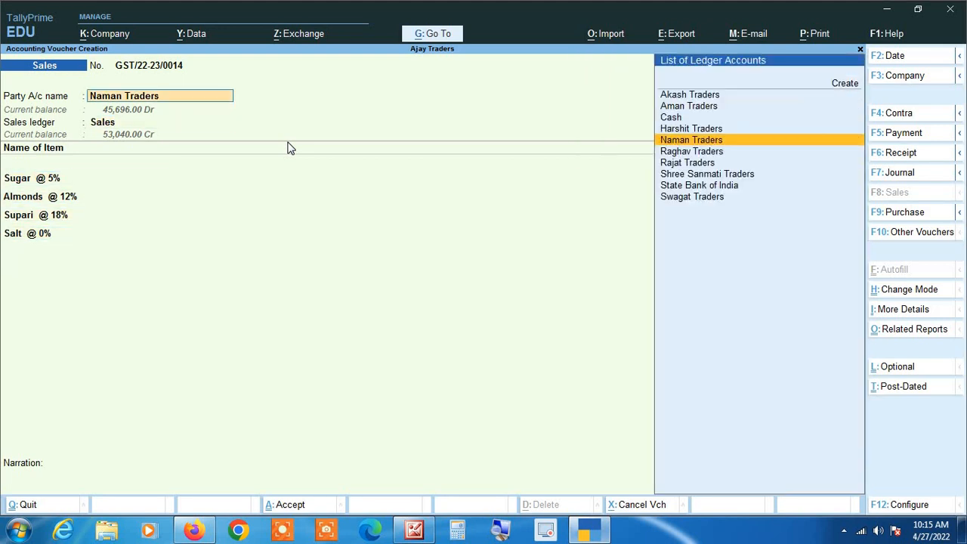
key(ctrl+Return)
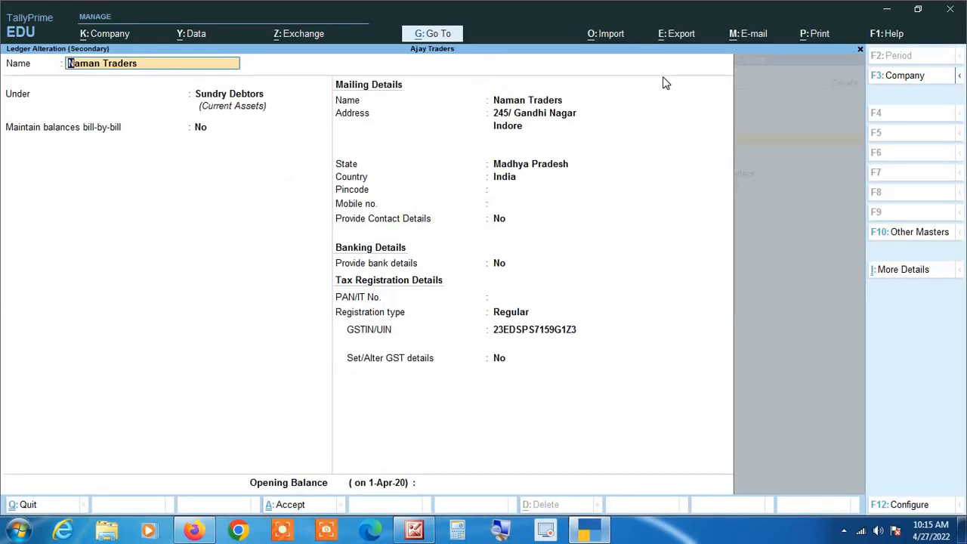
key(BackSpace)
key(Escape)
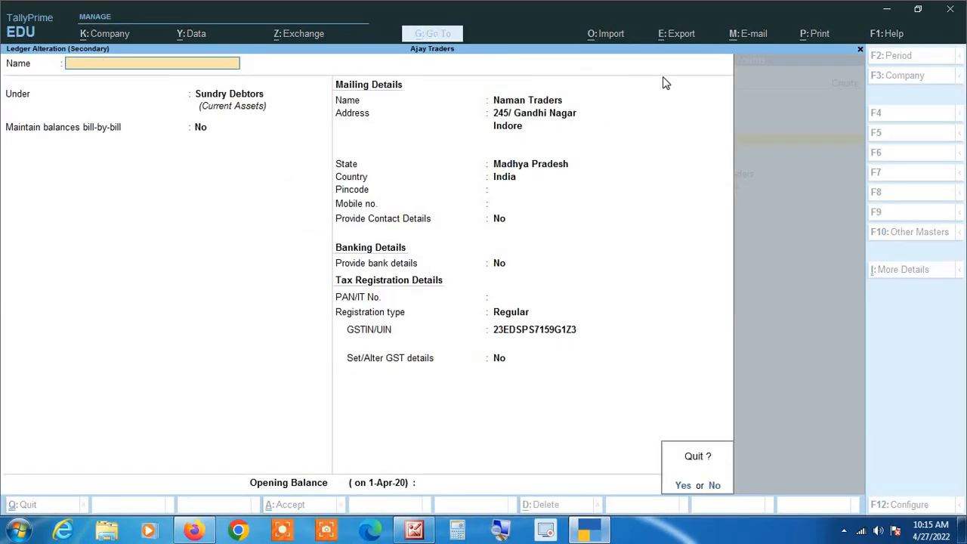
key(y)
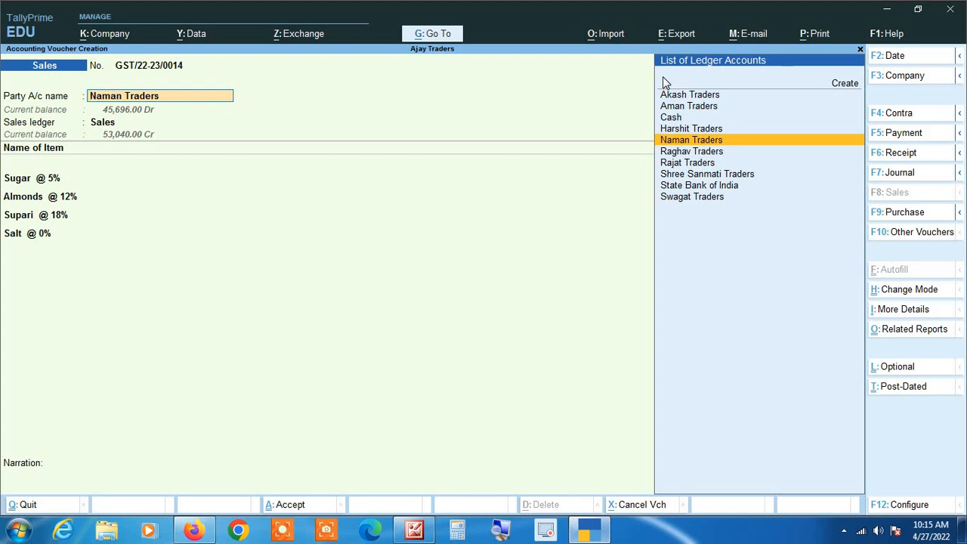
- Keep the party and all four item lines as entered and add the Cgst ledger below them with its calculated amount
key(Return)
key(Return)
key(Return)
key(Return)
key(Return)
key(Return)
key(Return)
key(Return)
key(Return)
key(Return)
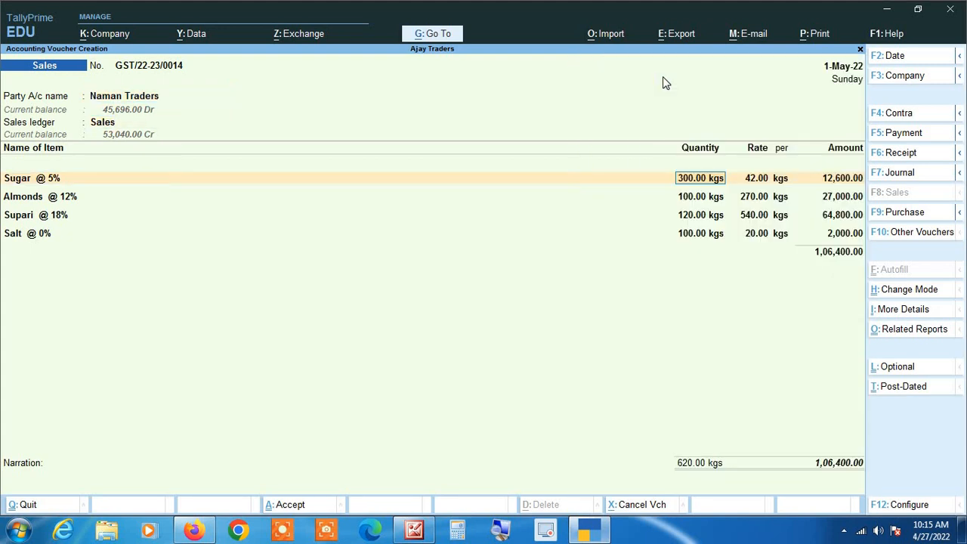
key(Return)
key(Return)
key(Return)
key(Return)
key(Return)
key(Return)
key(Return)
key(Return)
key(Return)
key(Return)
key(Return)
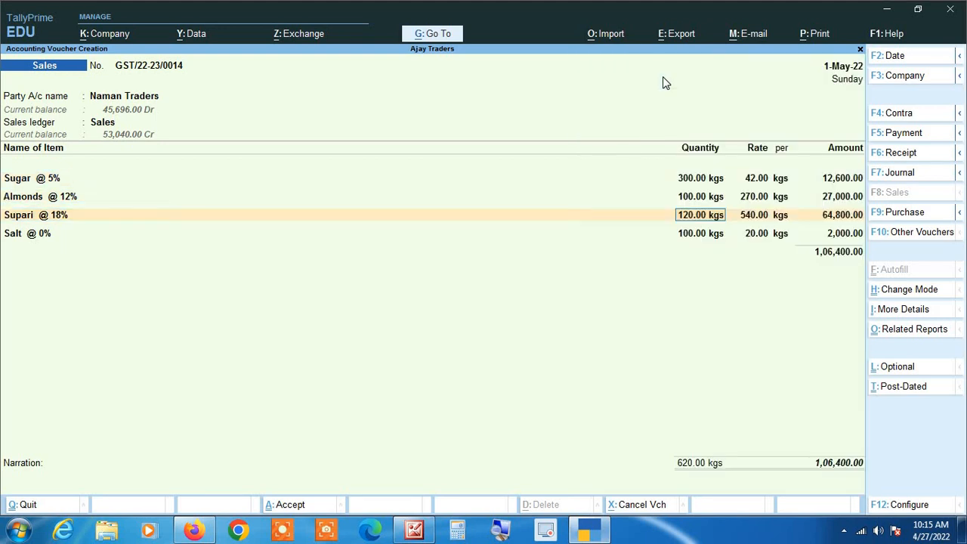
key(Return)
key(Return)
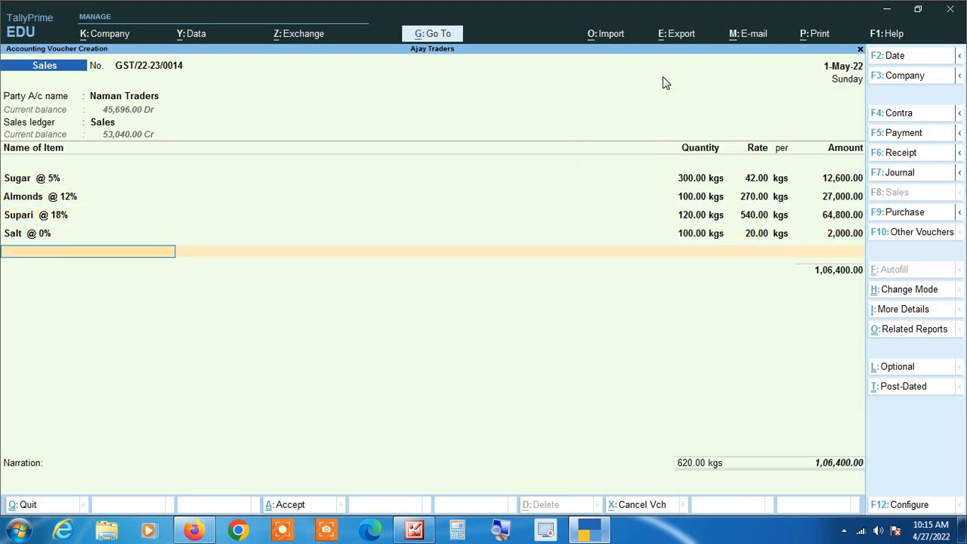
text(cg)
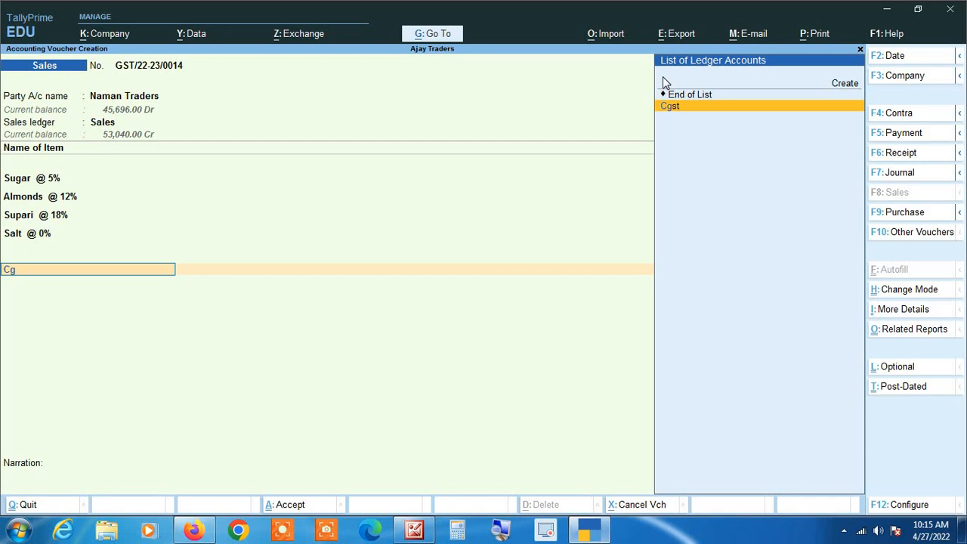
key(Return)
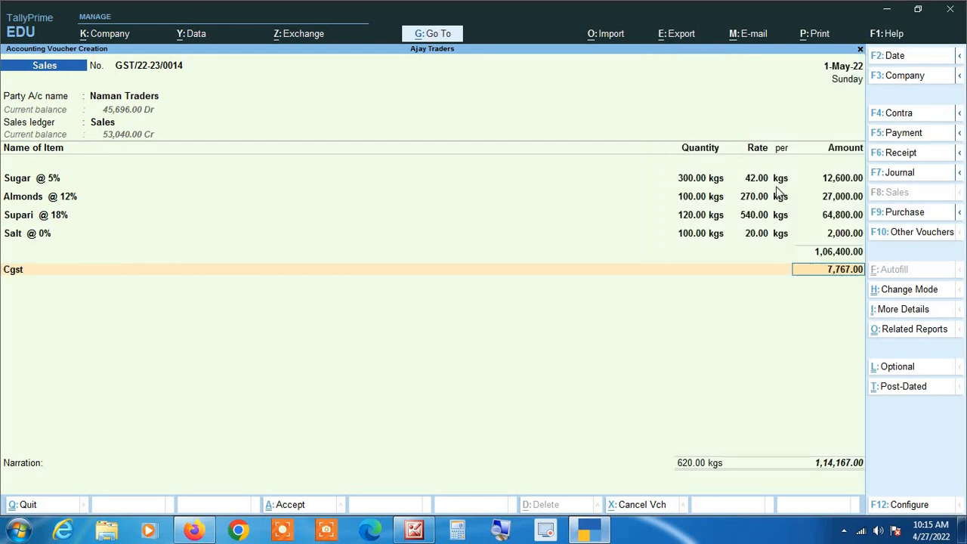
key(Return)
- Add the Sgst ledger below Cgst and accept its calculated amount
text(sg)
key(Return)
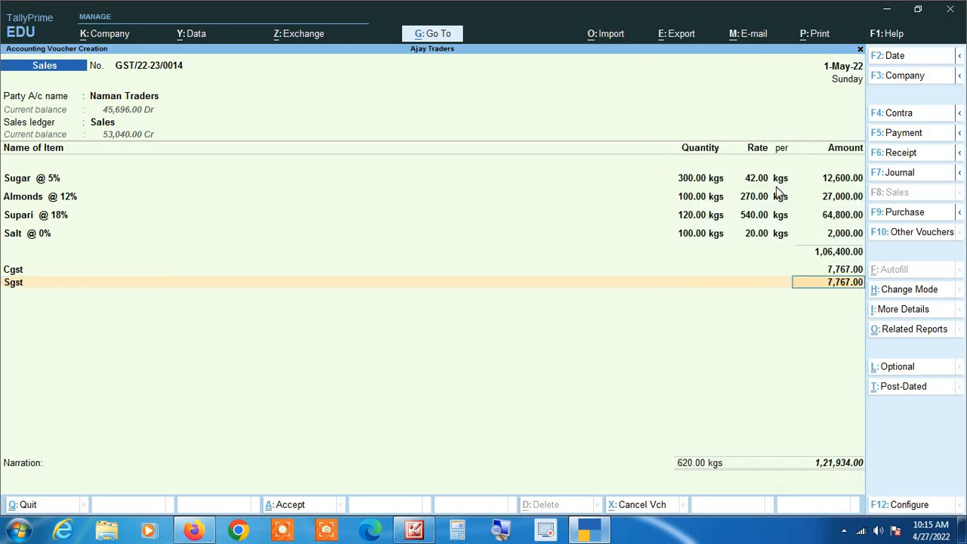
key(Return)
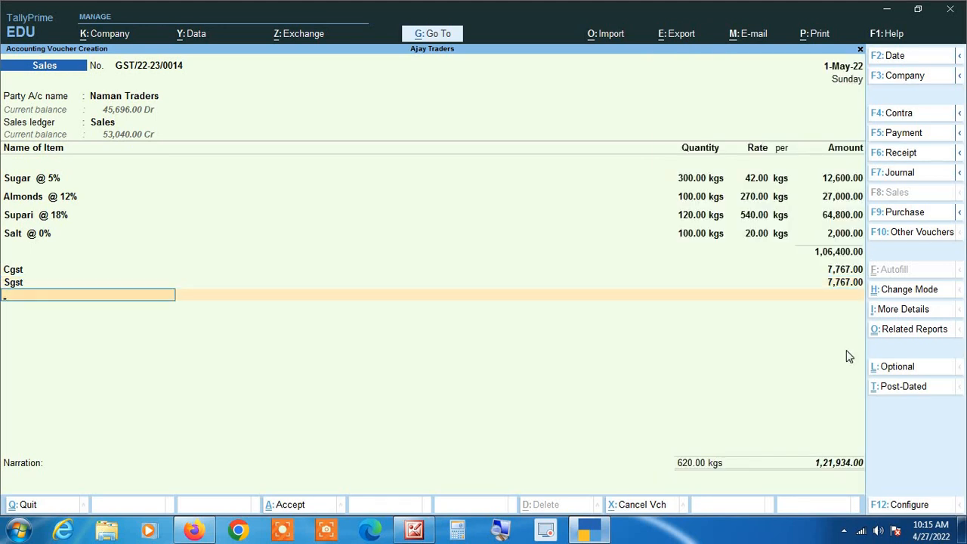
- Go back to the voucher's party account and change it to Swagat Traders
click(500, 530)
key(BackSpace)
key(BackSpace)
key(BackSpace)
key(BackSpace)
key(BackSpace)
key(BackSpace)
key(BackSpace)
key(BackSpace)
key(BackSpace)
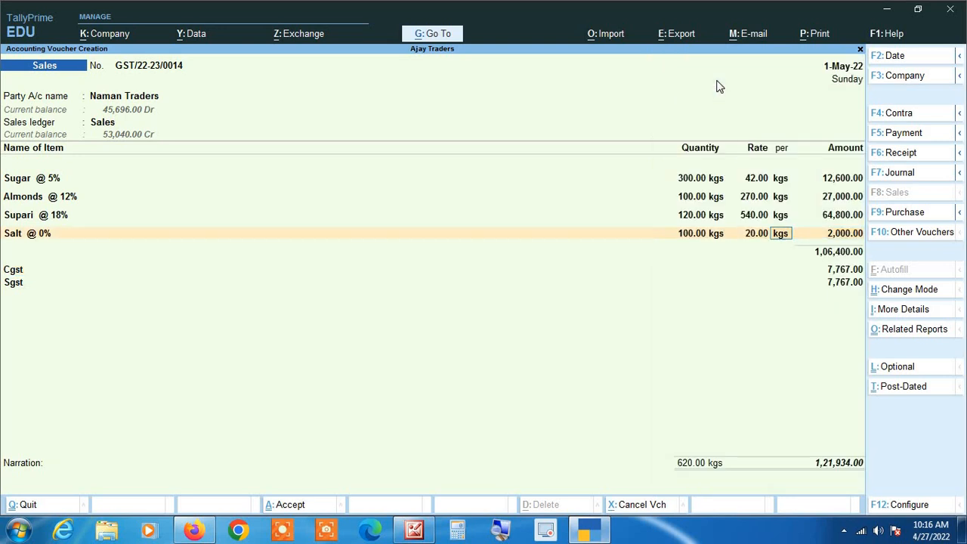
key(BackSpace)
key(BackSpace)
key(BackSpace)
key(BackSpace)
key(BackSpace)
key(BackSpace)
key(BackSpace)
key(BackSpace)
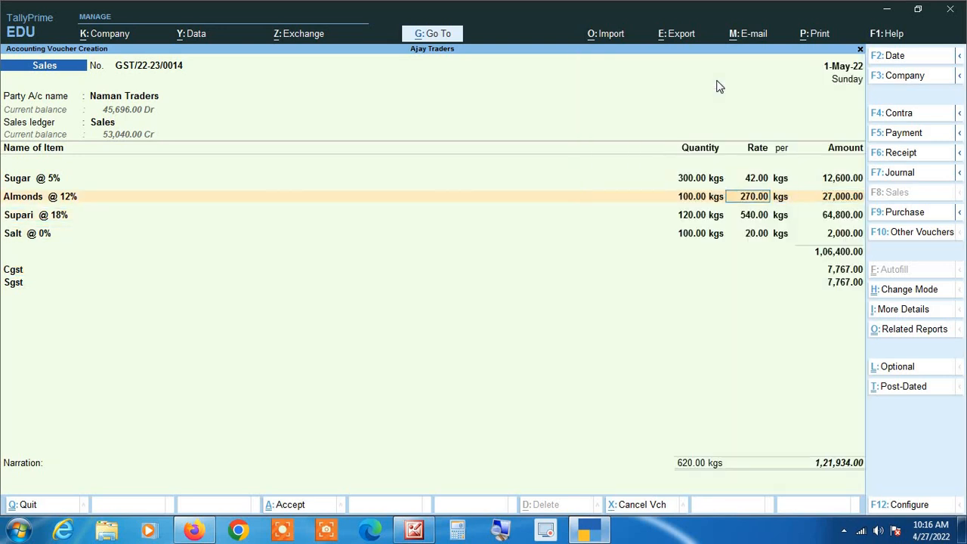
key(BackSpace)
key(BackSpace)
key(BackSpace)
key(BackSpace)
key(BackSpace)
key(BackSpace)
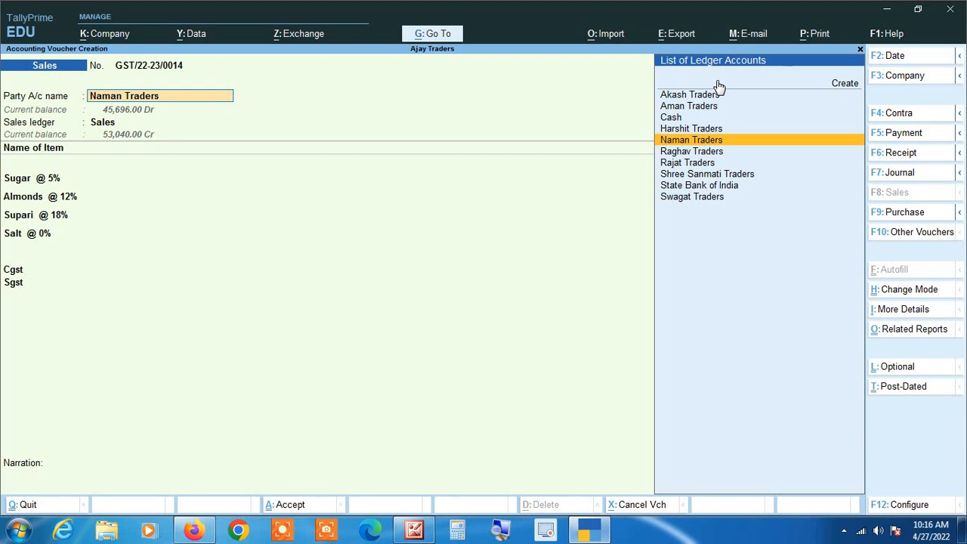
key(Down)
key(Down)
key(Down)
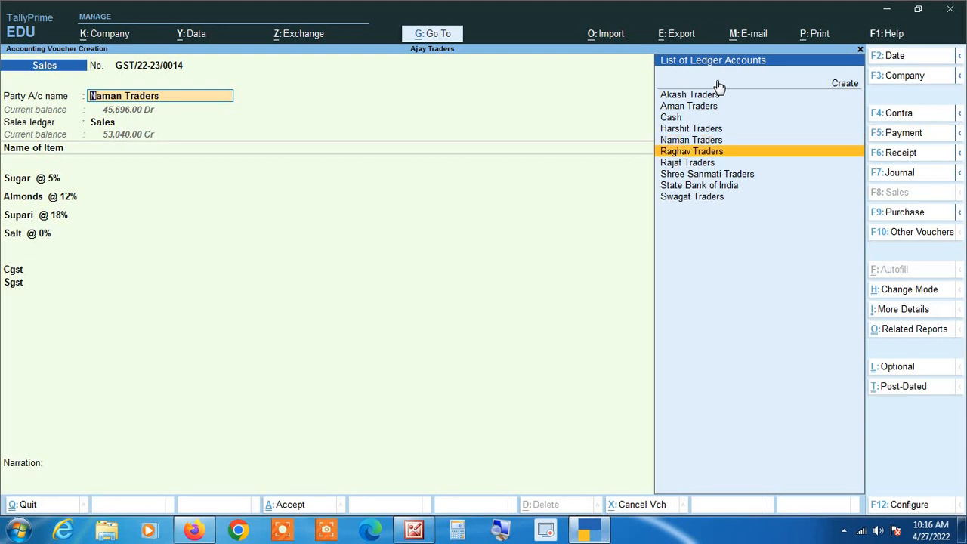
key(Down)
key(Down)
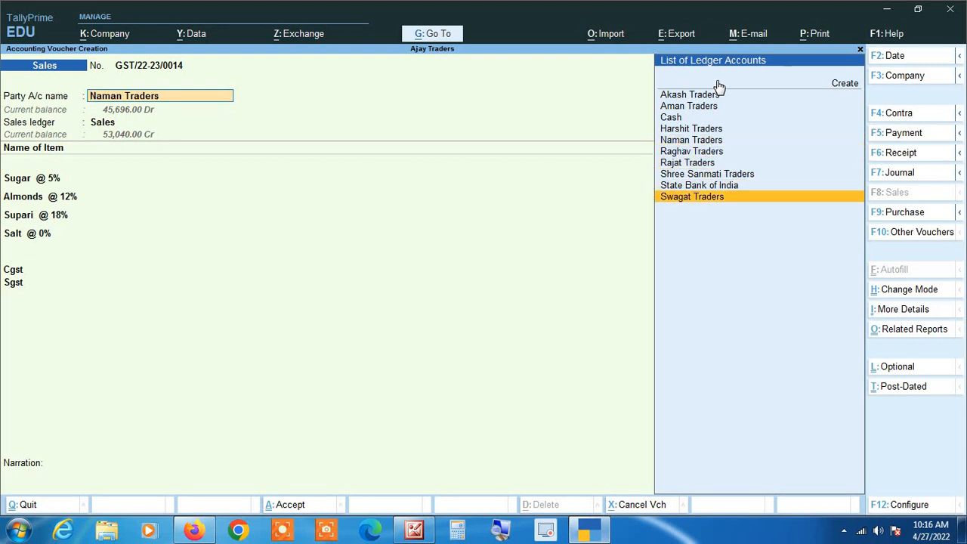
key(Return)
key(BackSpace)
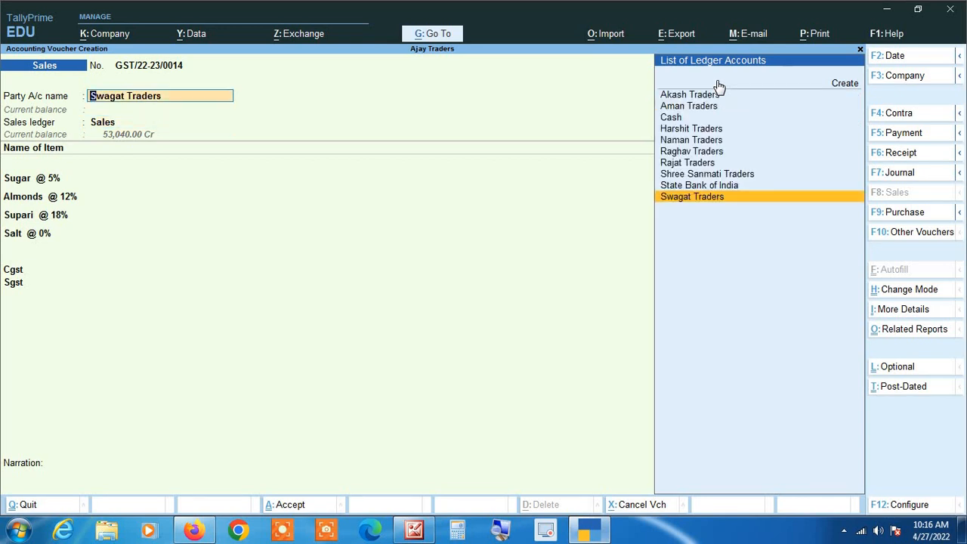
- Open the Swagat Traders ledger, examine its address, state and GST registration details, and close it without saving changes
key(ctrl+Return)
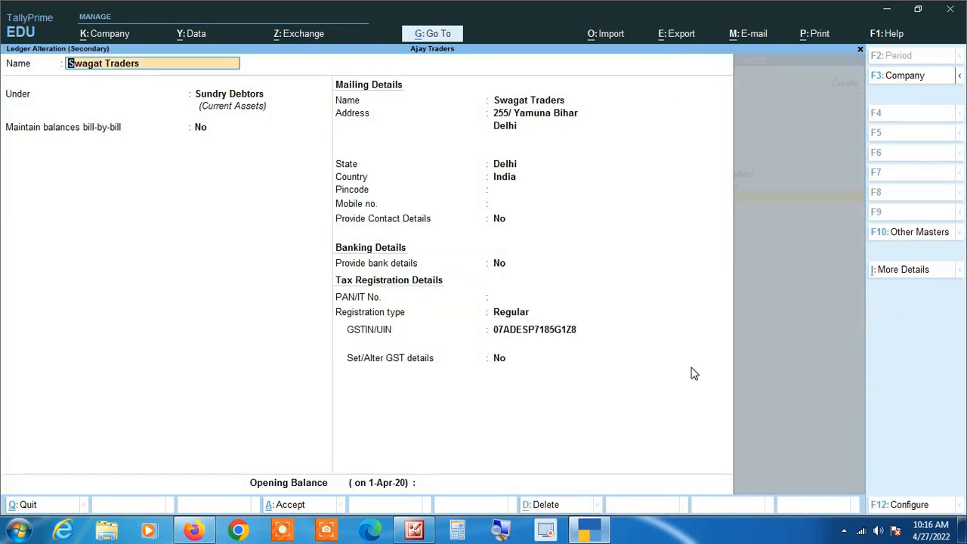
click(502, 532)
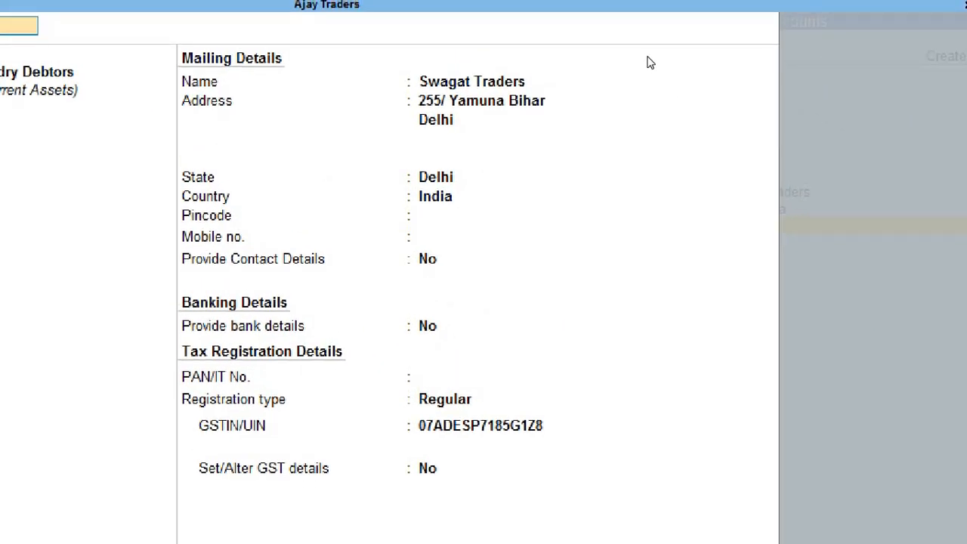
key(Return)
key(Return)
key(Return)
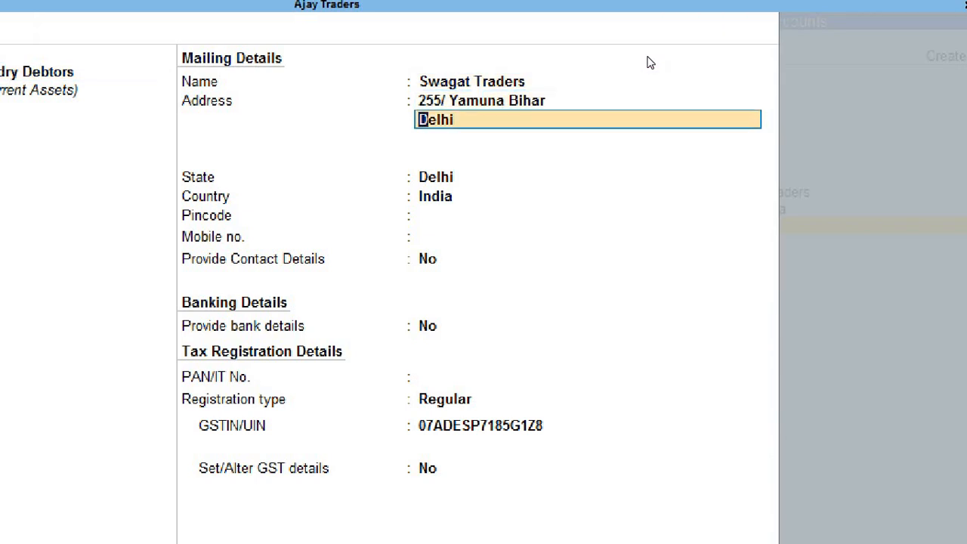
key(Return)
key(Return)
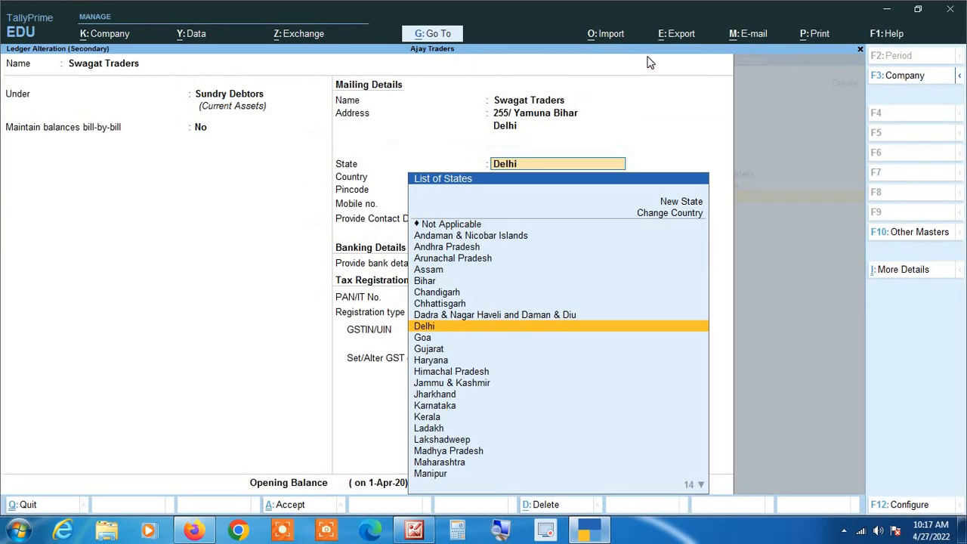
key(Escape)
key(Escape)
key(Return)
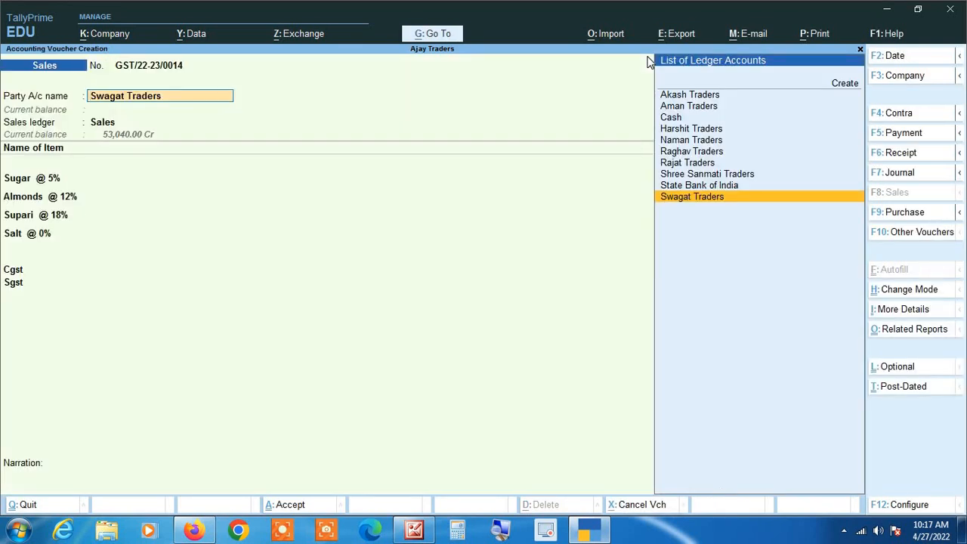
- Keep the item lines for Swagat Traders, replace the Cgst ledger with Igst, and remove the Sgst line
key(Return)
key(Return)
key(Return)
key(Return)
key(Return)
key(Return)
key(Return)
key(Return)
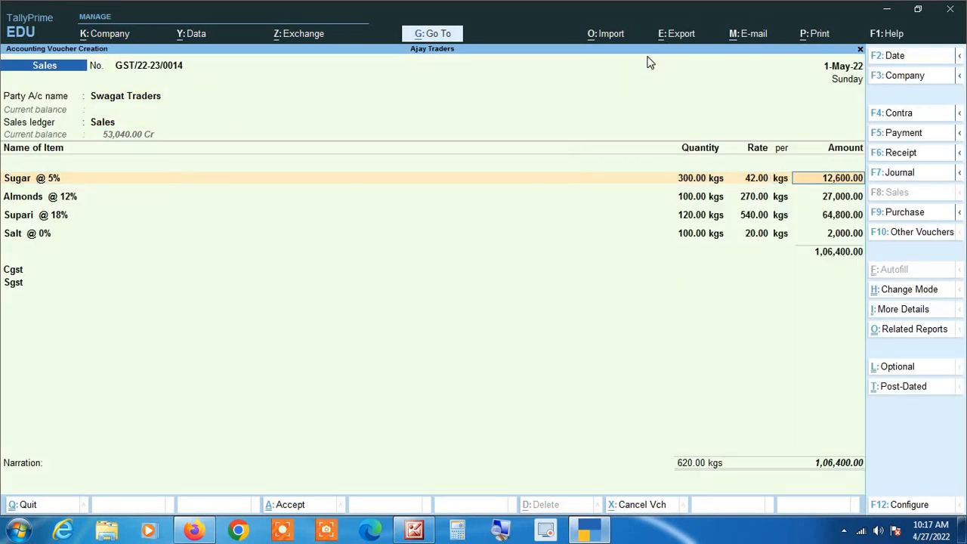
key(Return)
key(Return)
key(Return)
key(Return)
key(Return)
key(Return)
key(Return)
key(Return)
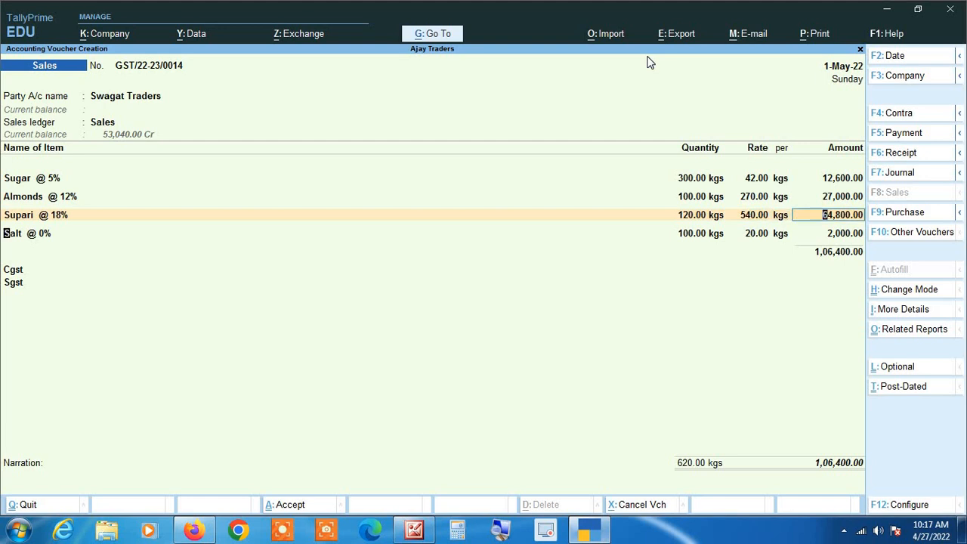
key(Return)
key(Return)
key(Return)
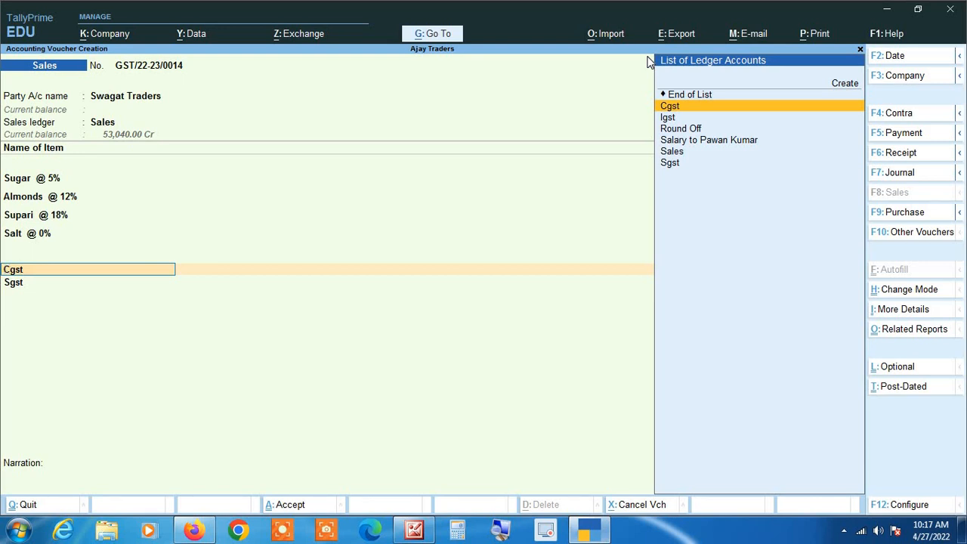
text(Ig)
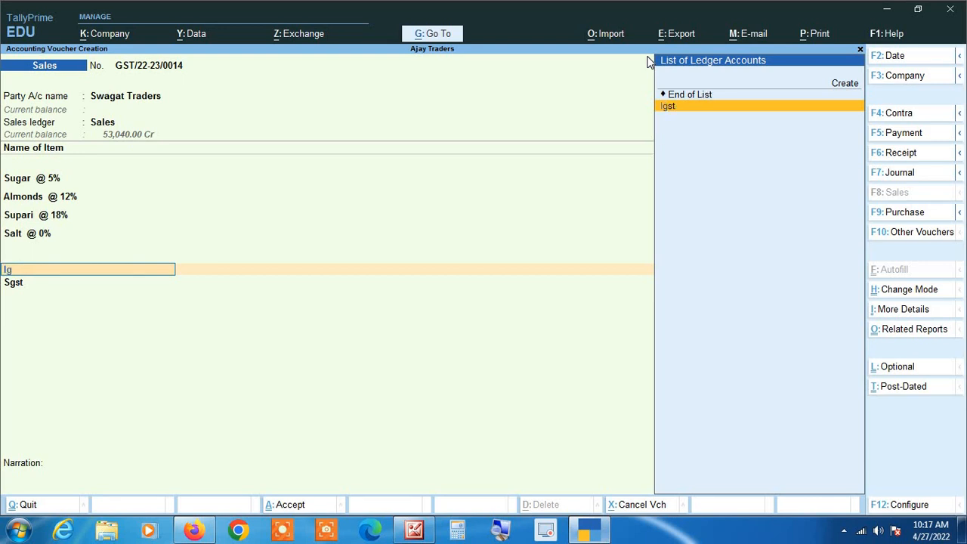
key(Return)
key(Return)
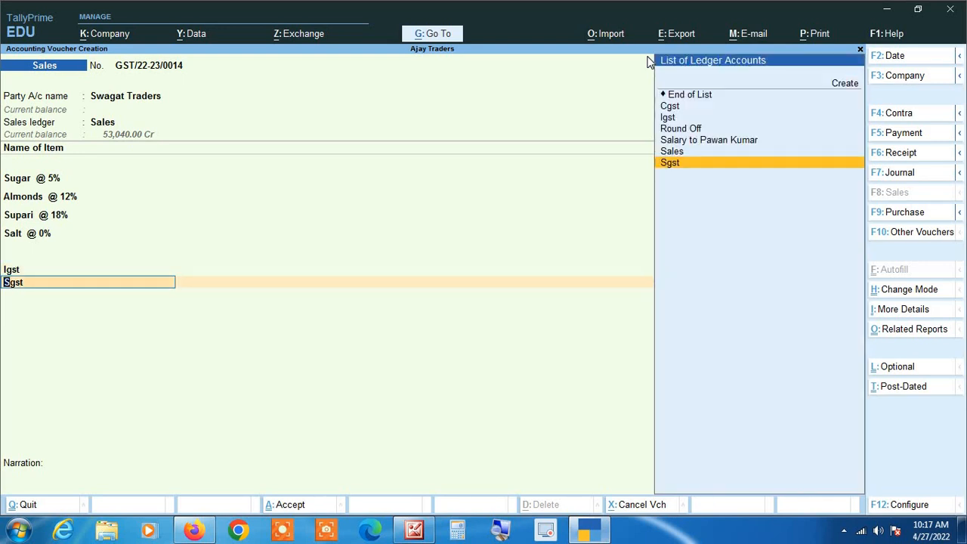
key(ctrl+d)
- Change the voucher's party account back to Naman Traders, keeping the Sales ledger and continuing into the item lines
key(BackSpace)
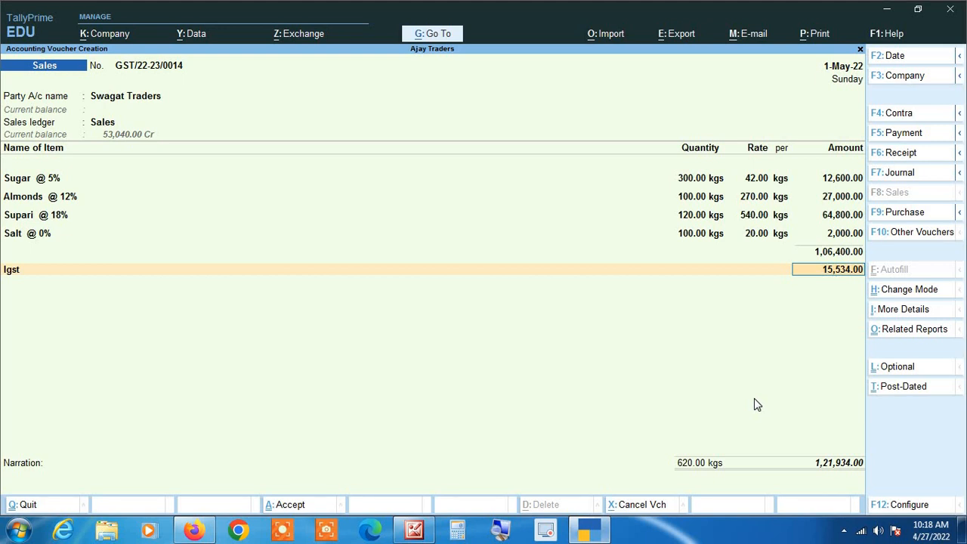
key(BackSpace)
key(BackSpace)
key(BackSpace)
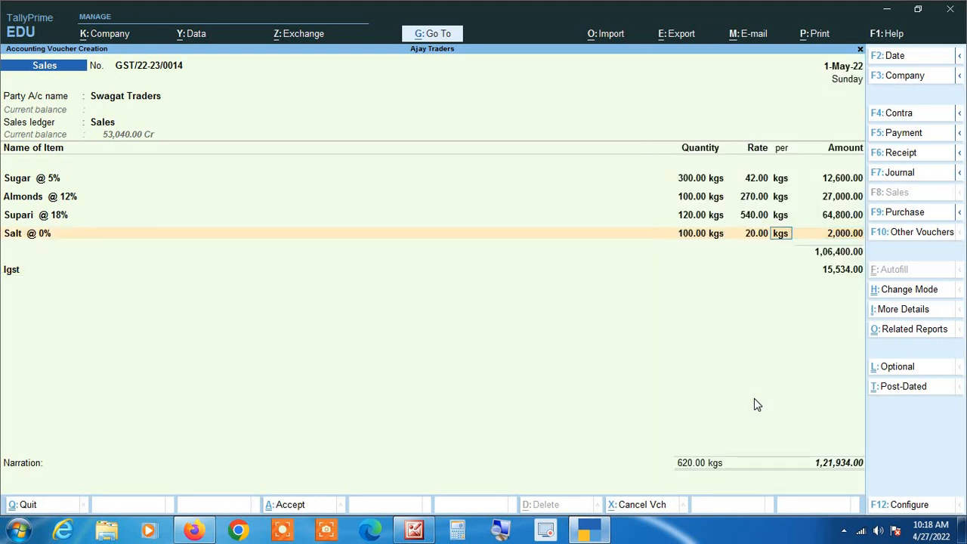
key(BackSpace)
key(BackSpace)
key(BackSpace)
key(BackSpace)
key(BackSpace)
key(BackSpace)
key(BackSpace)
key(BackSpace)
key(BackSpace)
key(BackSpace)
key(BackSpace)
key(BackSpace)
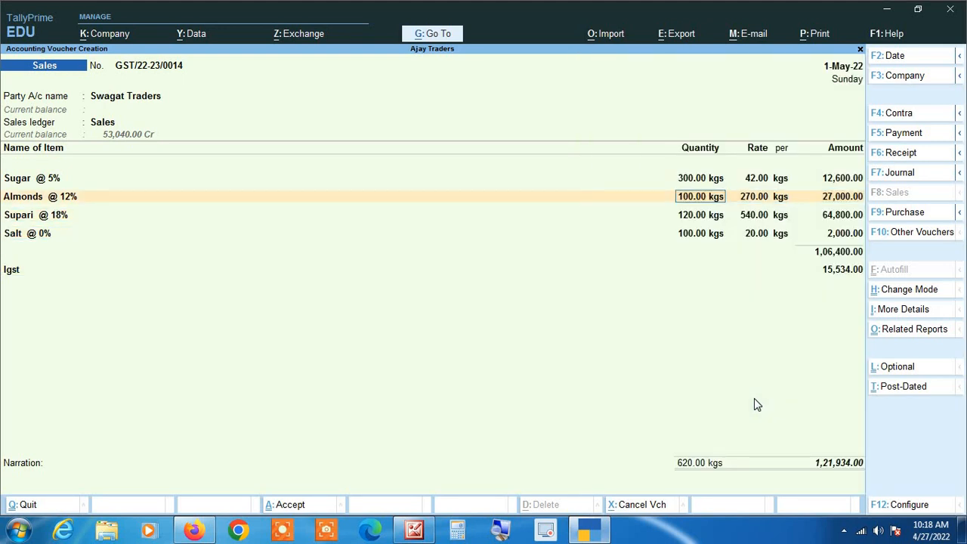
key(BackSpace)
key(BackSpace)
key(BackSpace)
key(BackSpace)
key(BackSpace)
key(BackSpace)
key(BackSpace)
key(BackSpace)
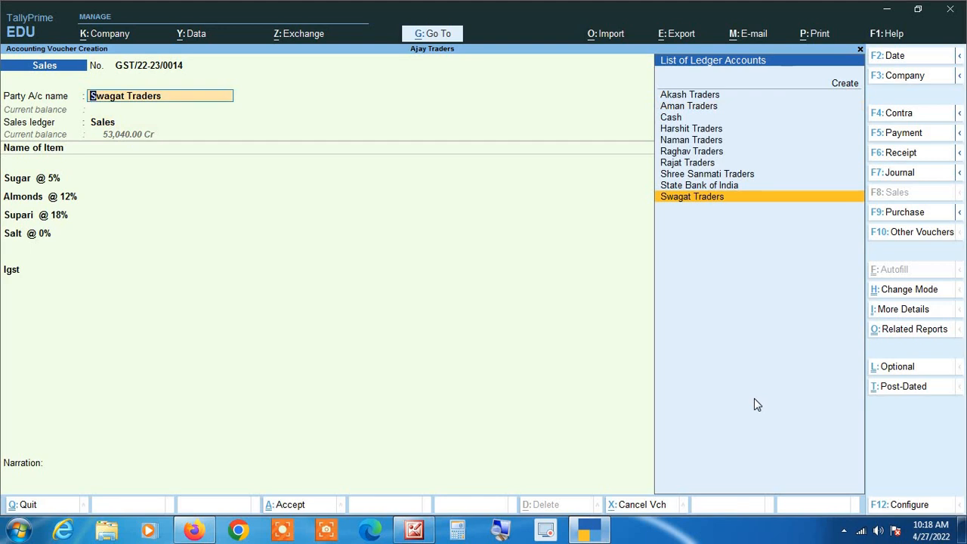
key(Return)
key(BackSpace)
text(Na)
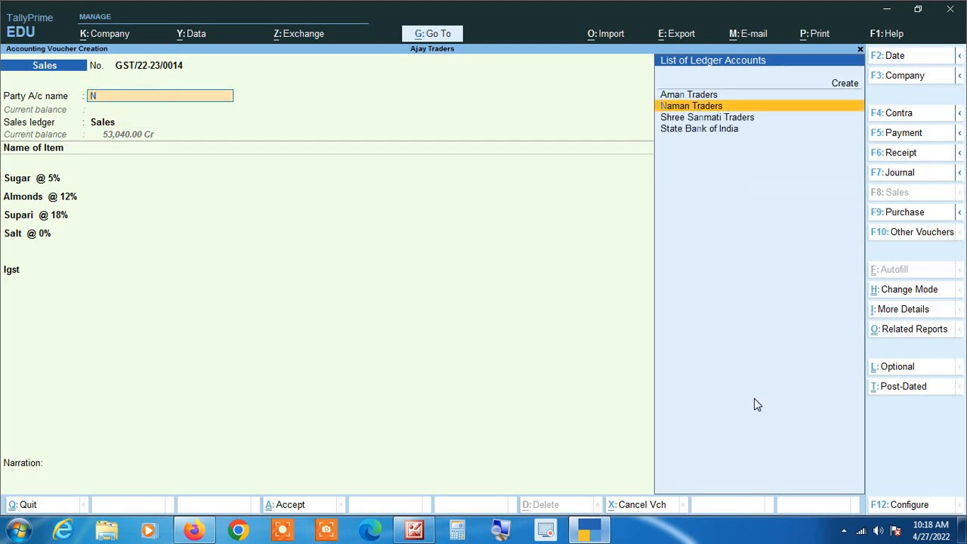
key(Return)
key(Return)
key(Return)
key(Return)
key(Return)
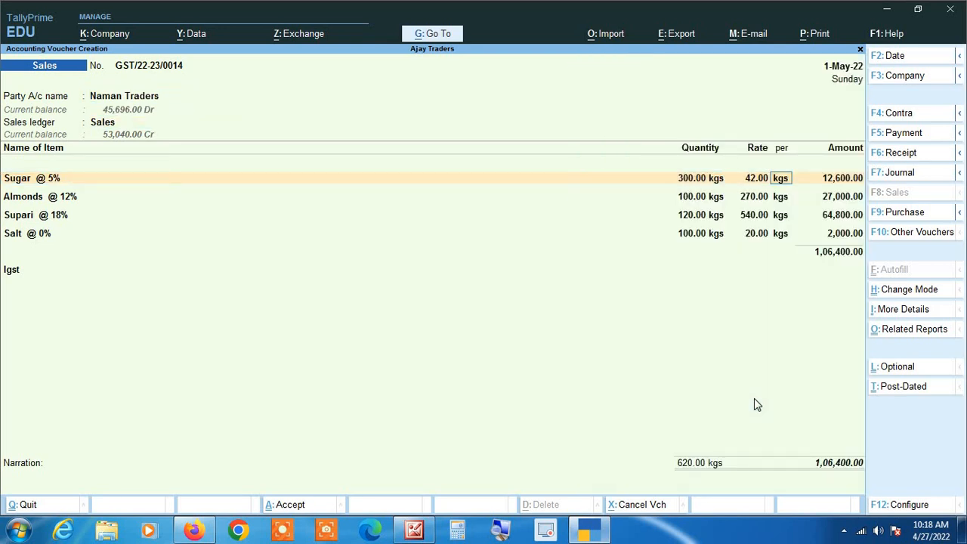
- Keep the four item lines for Naman Traders, replace the Igst ledger with Cgst, and add Sgst below it
key(Return)
key(Return)
key(Return)
key(Return)
key(Return)
key(Return)
key(Return)
key(Return)
key(Return)
key(Return)
key(Return)
key(Return)
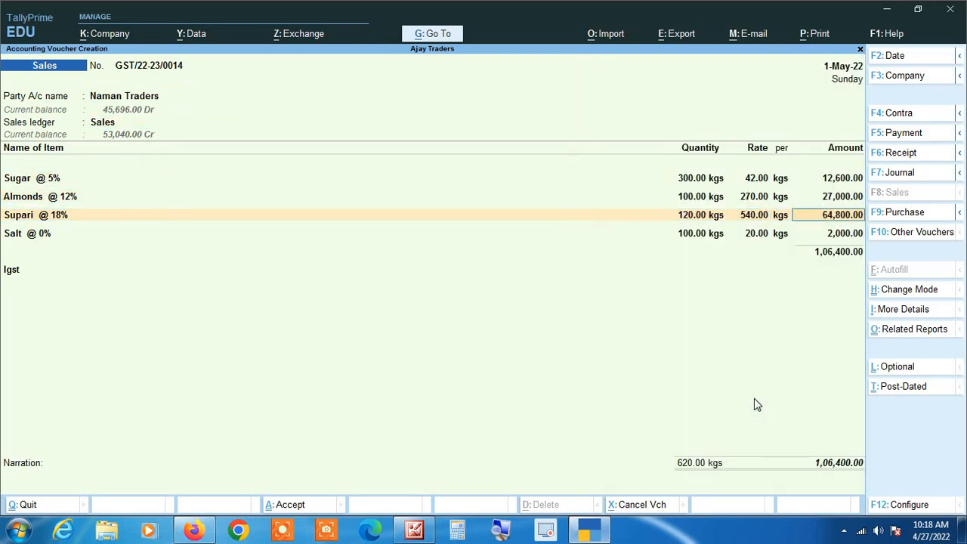
key(Return)
key(Return)
text(C)
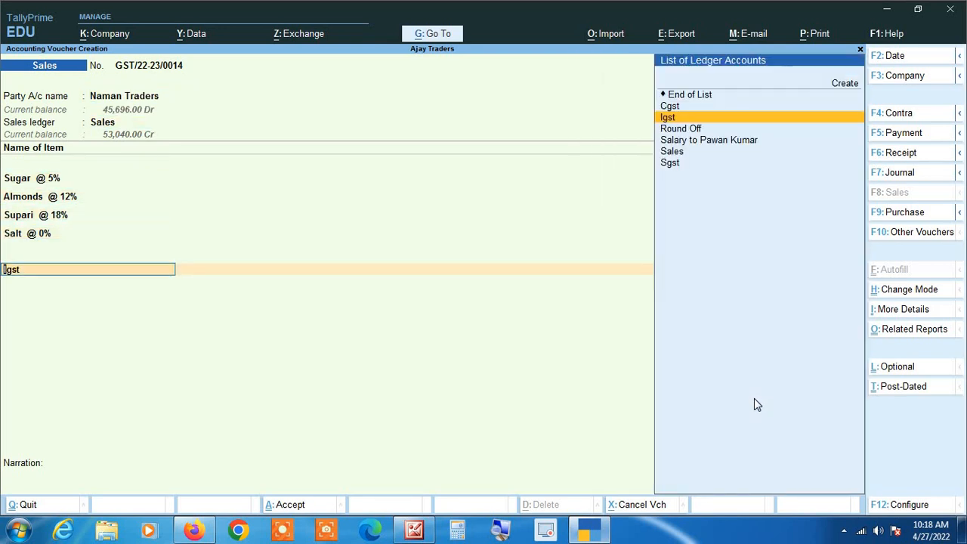
key(Return)
key(Return)
text(S)
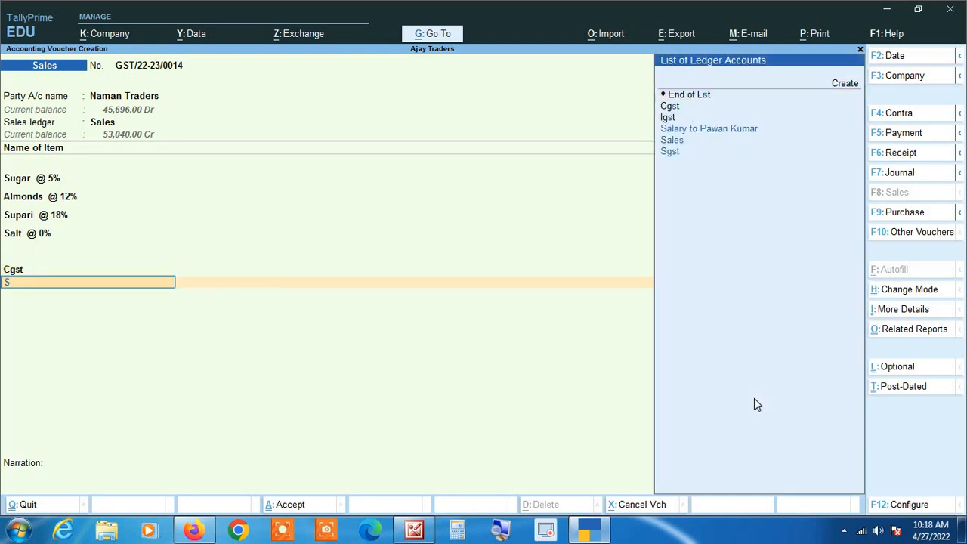
key(Return)
- Open the Cgst ledger from the voucher, examine its group, duty type and tax type, and quit without saving changes
key(BackSpace)
key(BackSpace)
key(BackSpace)
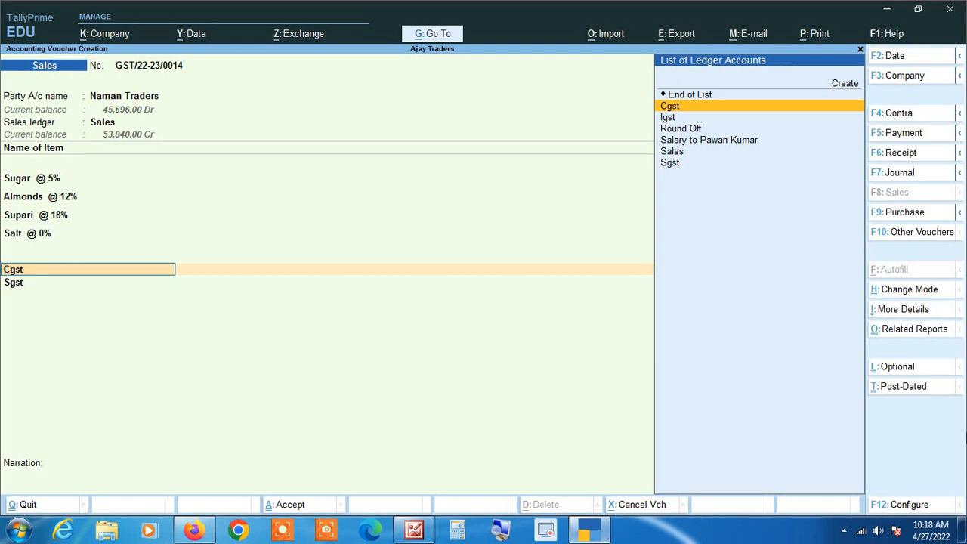
key(ctrl)
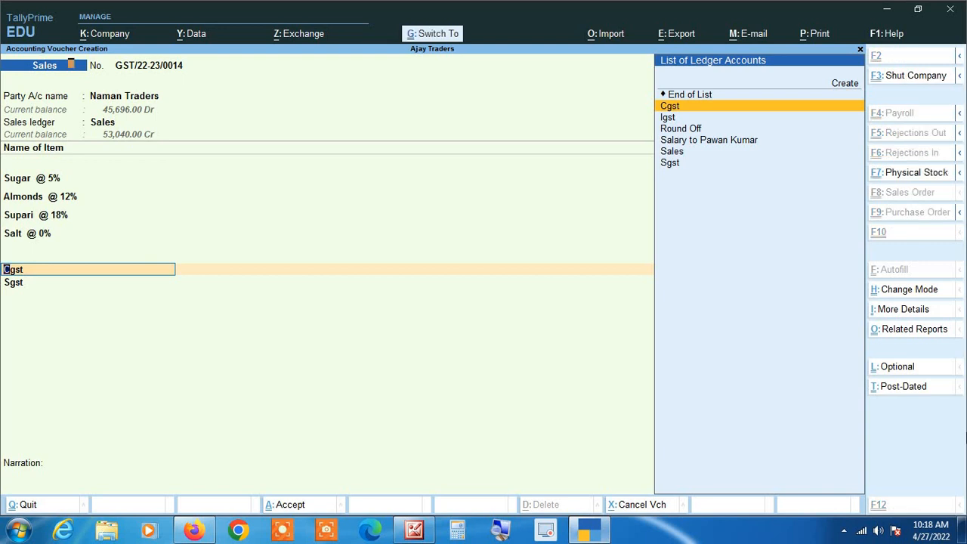
key(ctrl+Return)
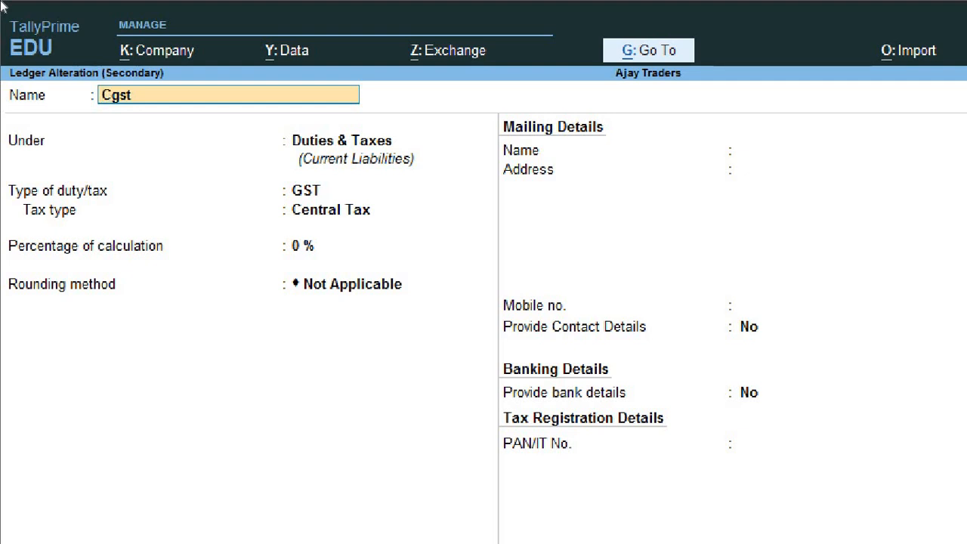
key(Return)
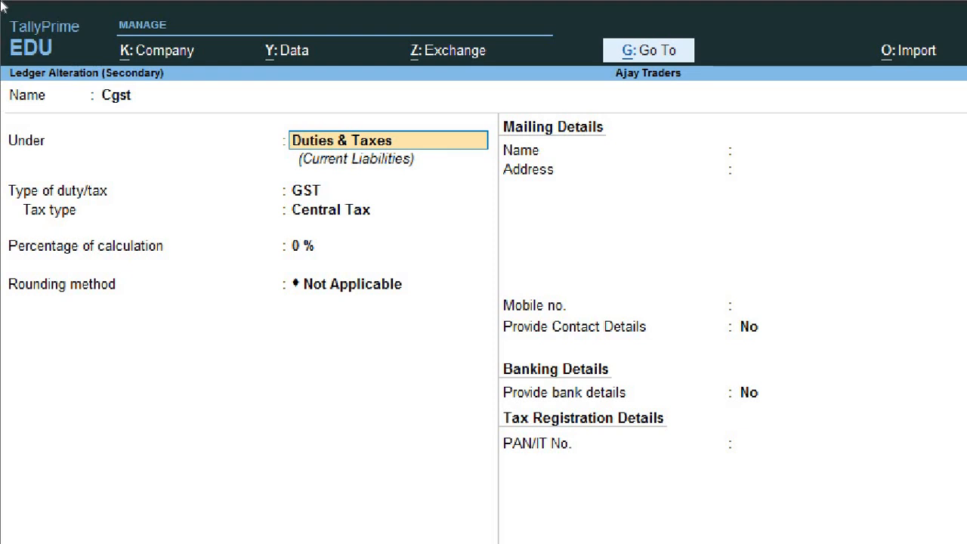
key(Return)
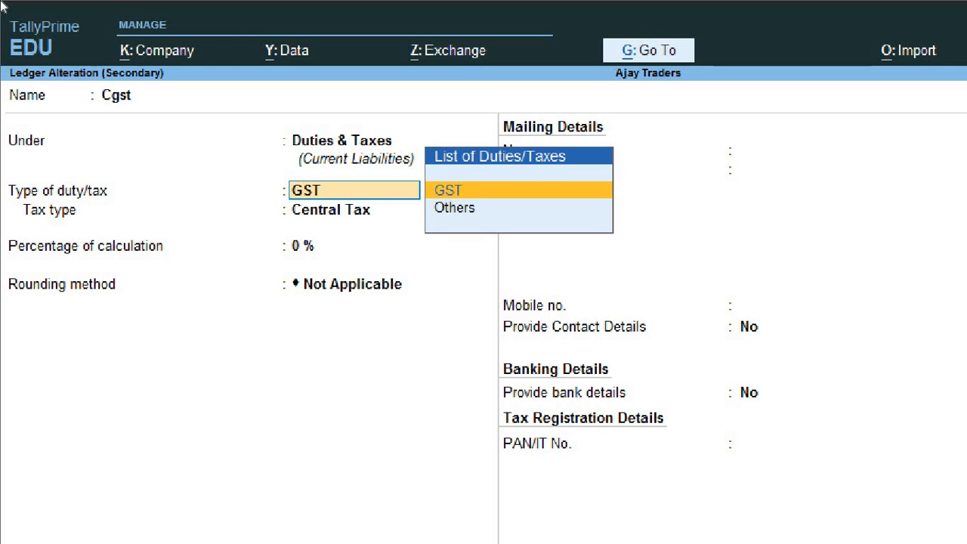
key(Return)
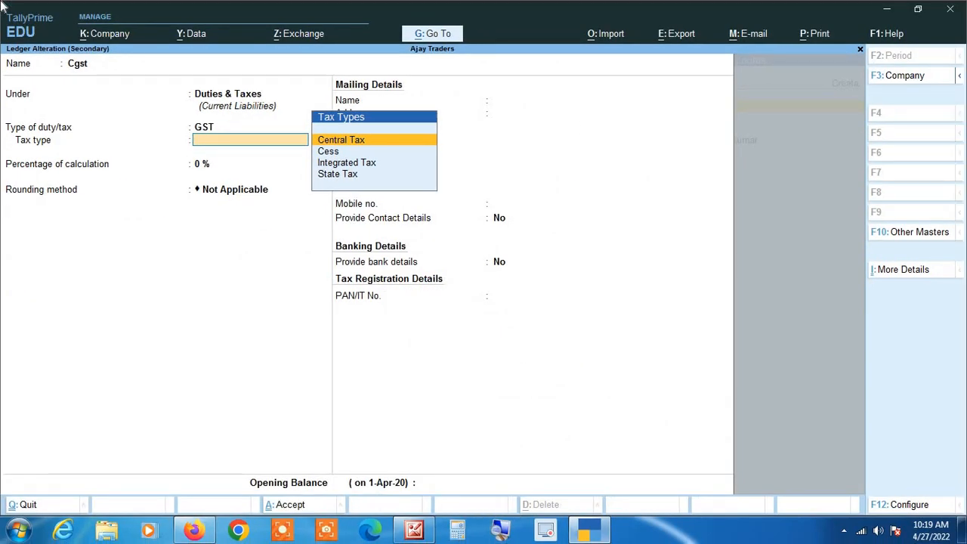
key(Escape)
key(Escape)
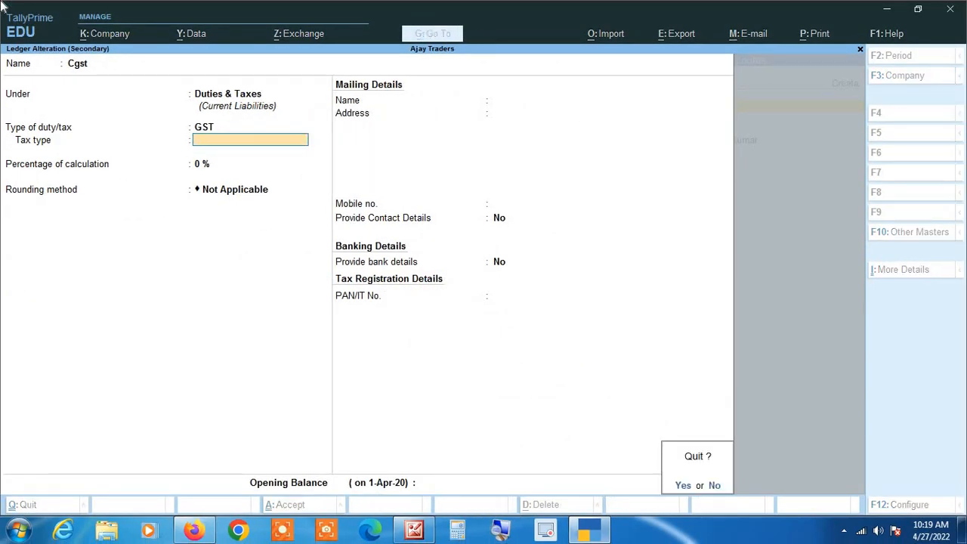
key(y)
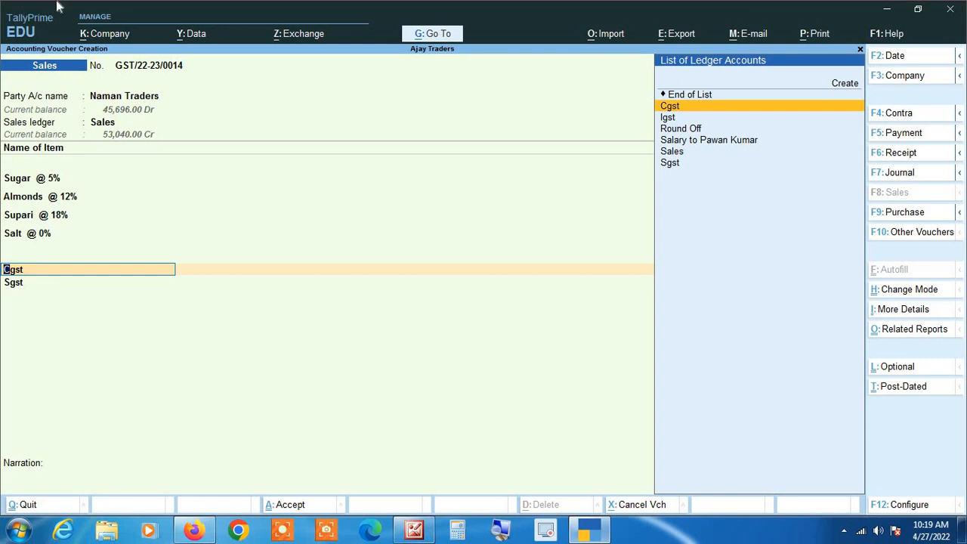
- Go back to the Almonds line and open the voucher's GST - Tax Analysis report in detailed view
key(BackSpace)
key(BackSpace)
key(BackSpace)
key(BackSpace)
key(BackSpace)
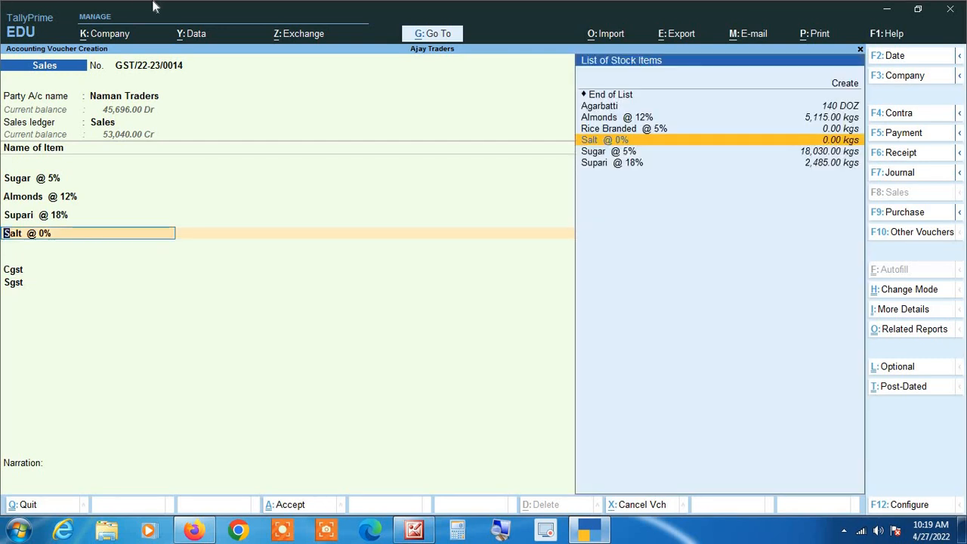
key(BackSpace)
key(BackSpace)
key(BackSpace)
key(BackSpace)
key(BackSpace)
key(BackSpace)
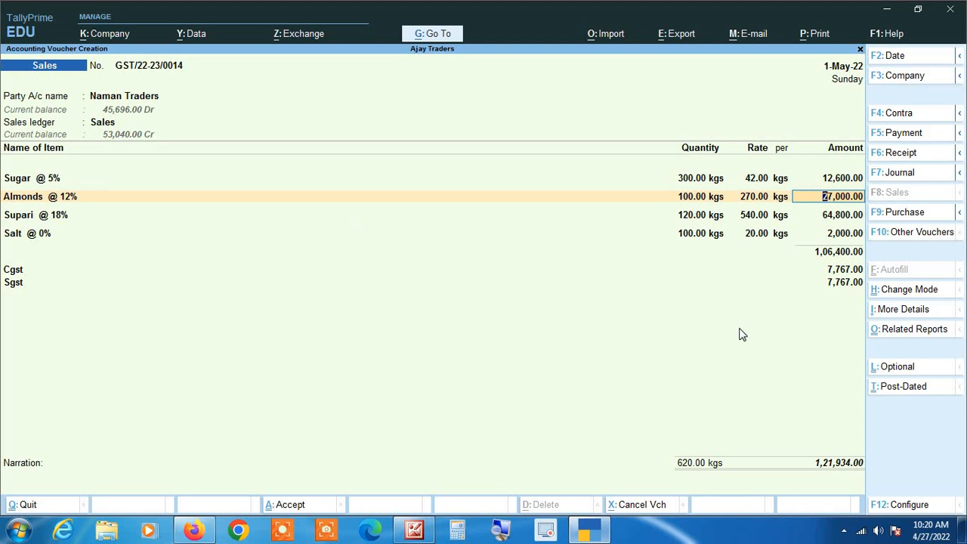
click(908, 333)
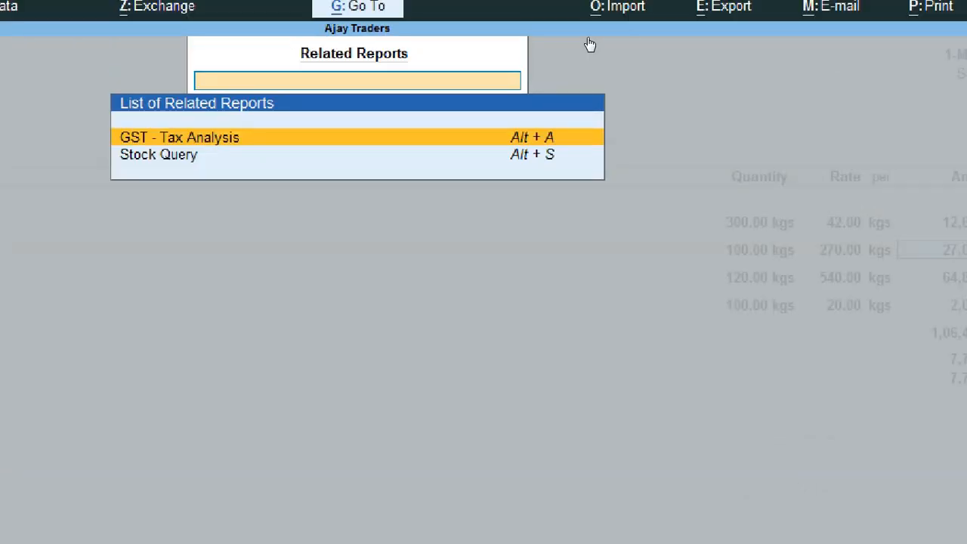
key(Return)
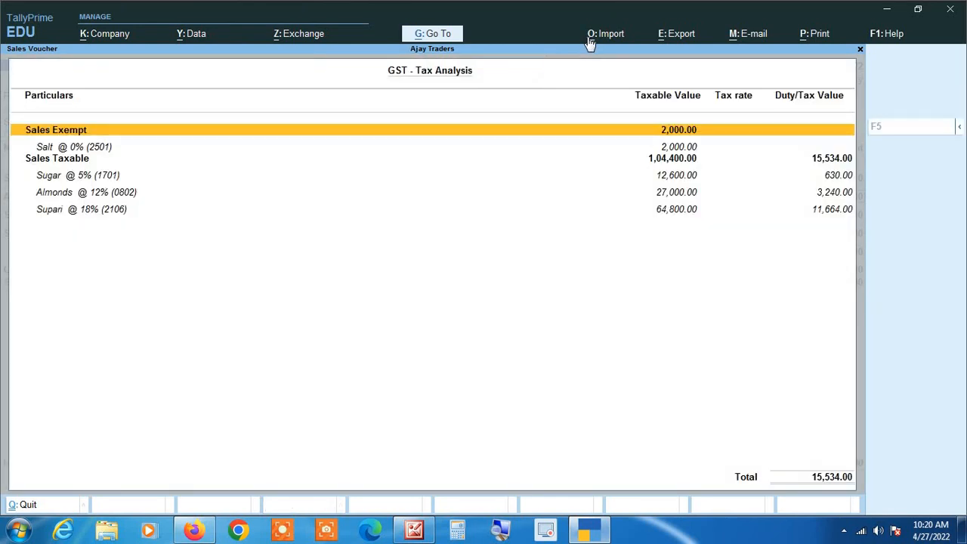
key(F5)
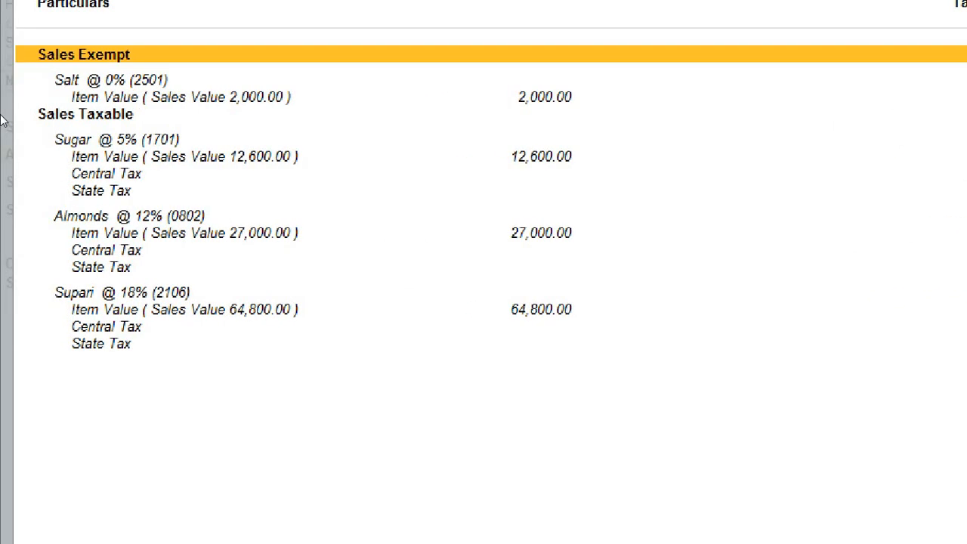
- Examine the Central Tax and State Tax breakdown for Sugar, Almonds and Supari, then close the tax analysis
key(Down)
key(Down)
key(Down)
key(Down)
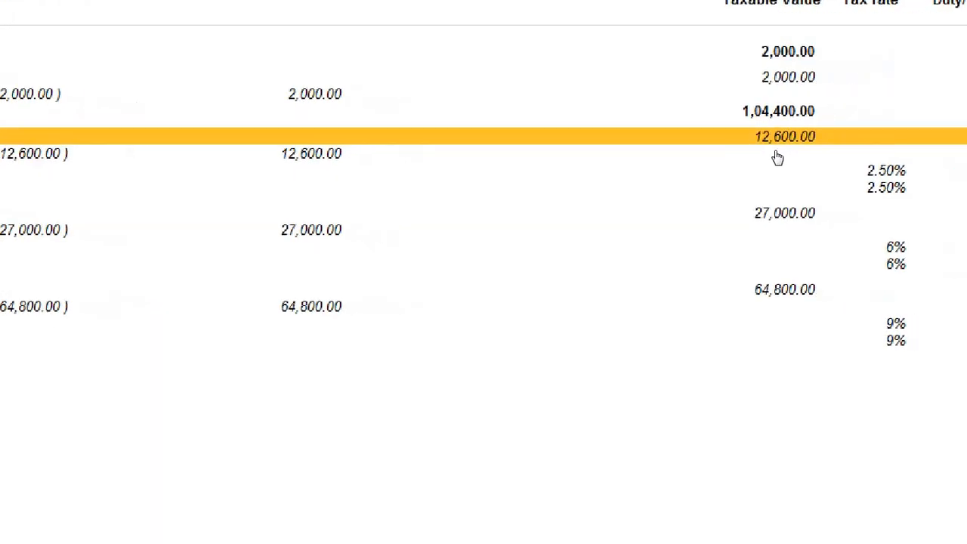
key(Down)
key(Down)
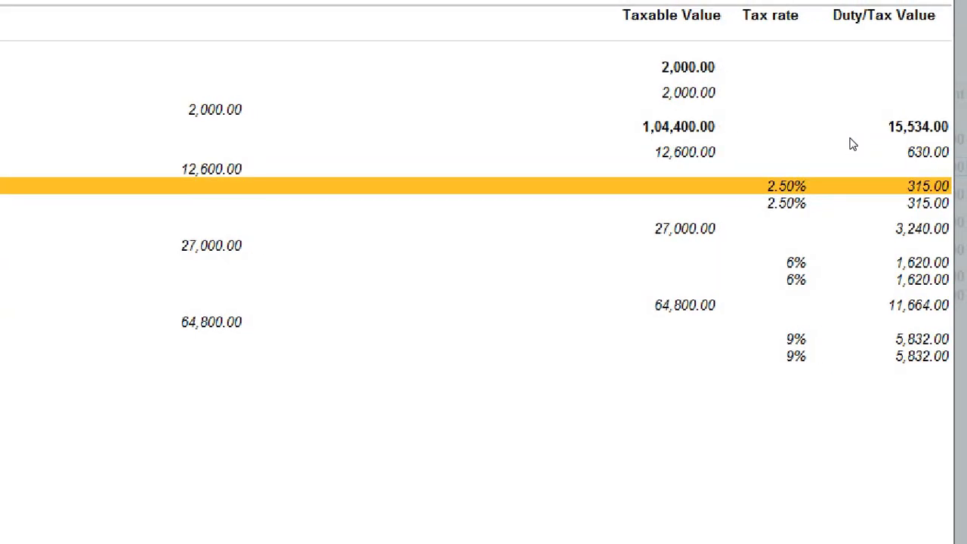
key(Down)
key(Down)
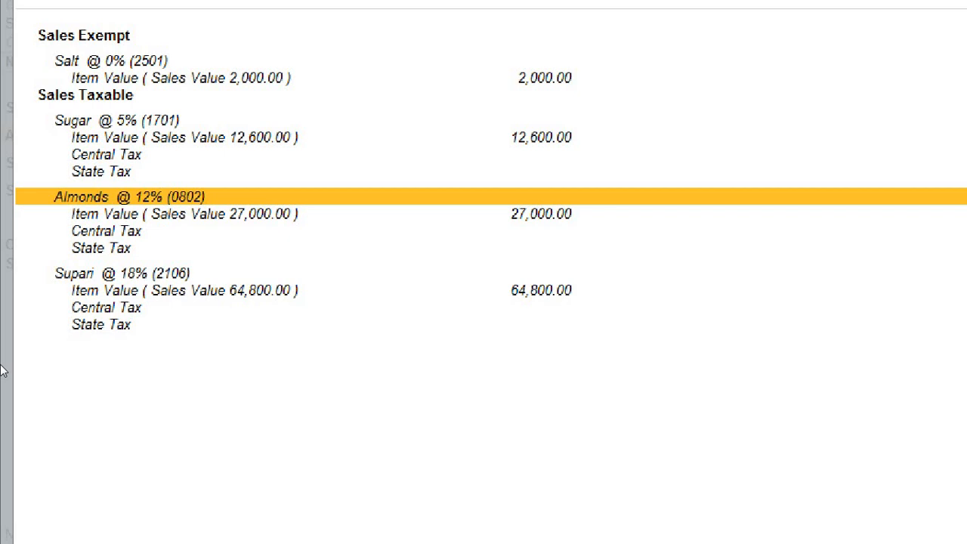
key(Down)
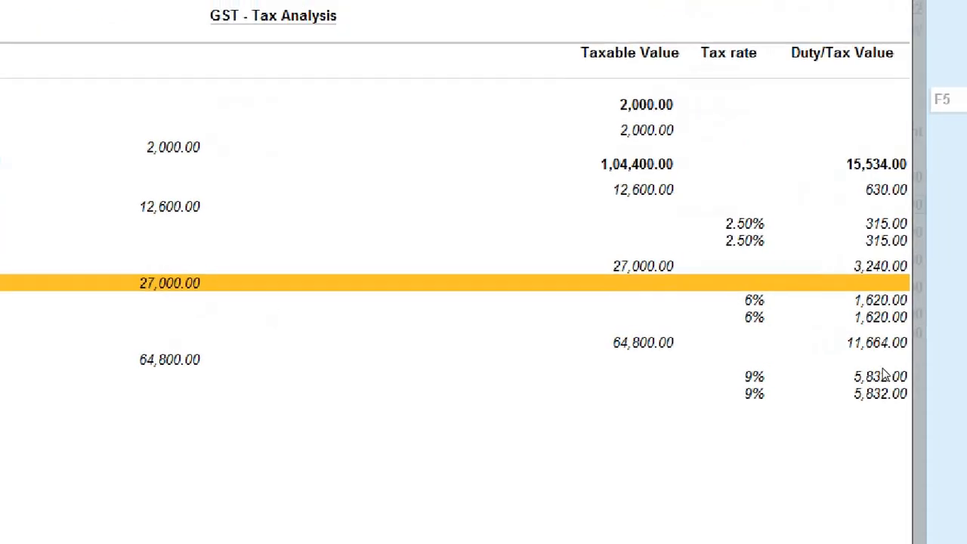
key(Down)
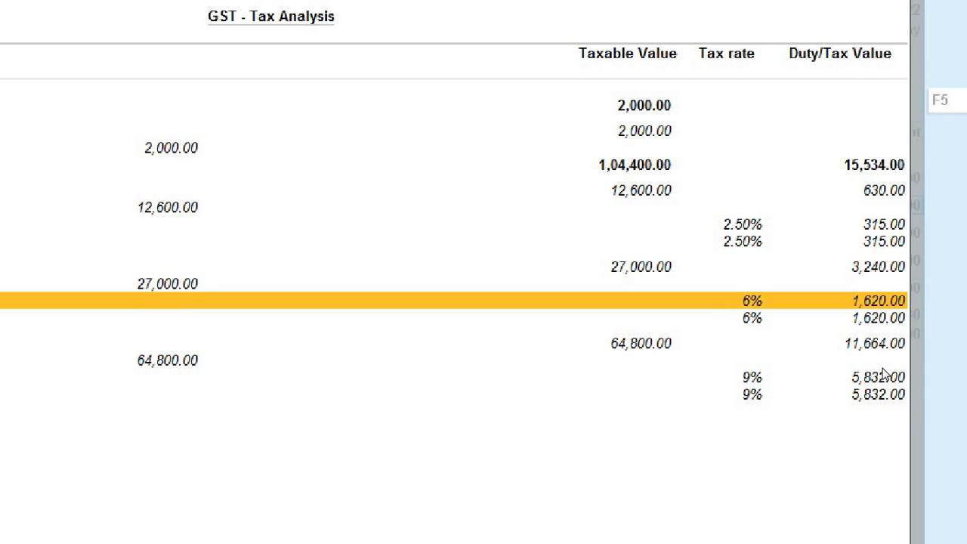
key(Down)
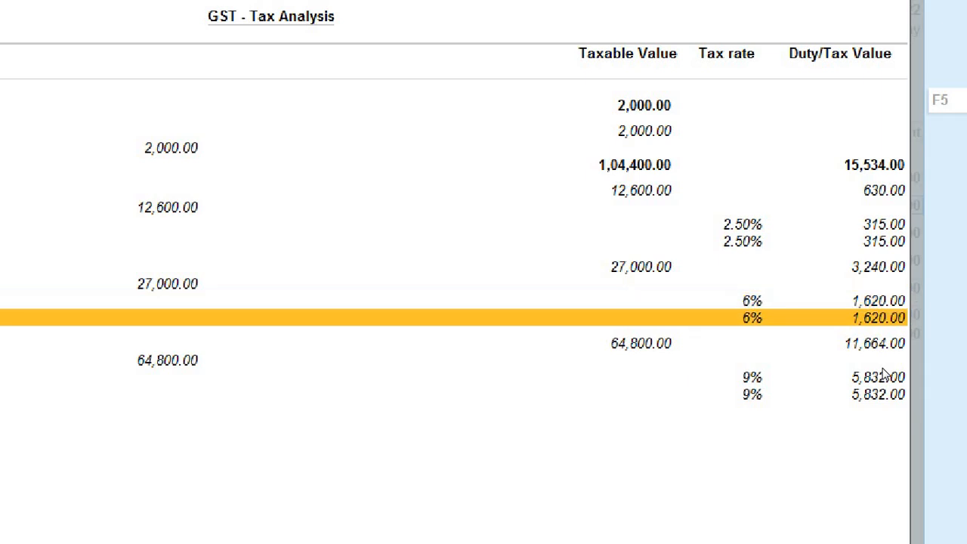
key(Down)
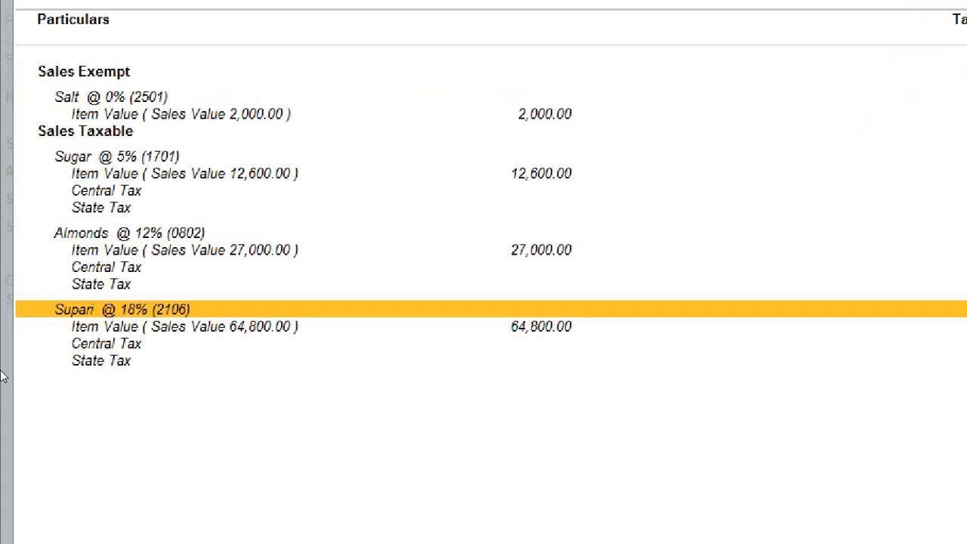
key(Down)
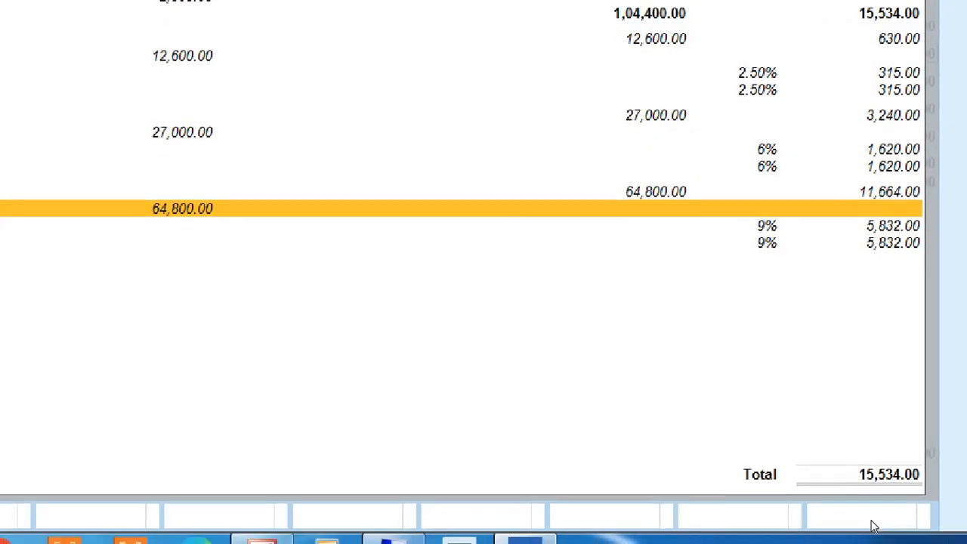
key(Down)
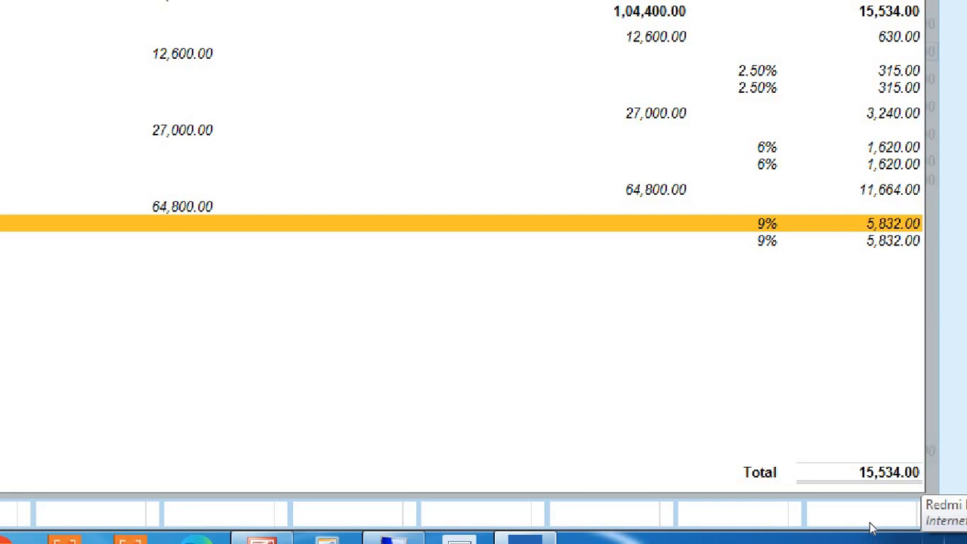
key(Down)
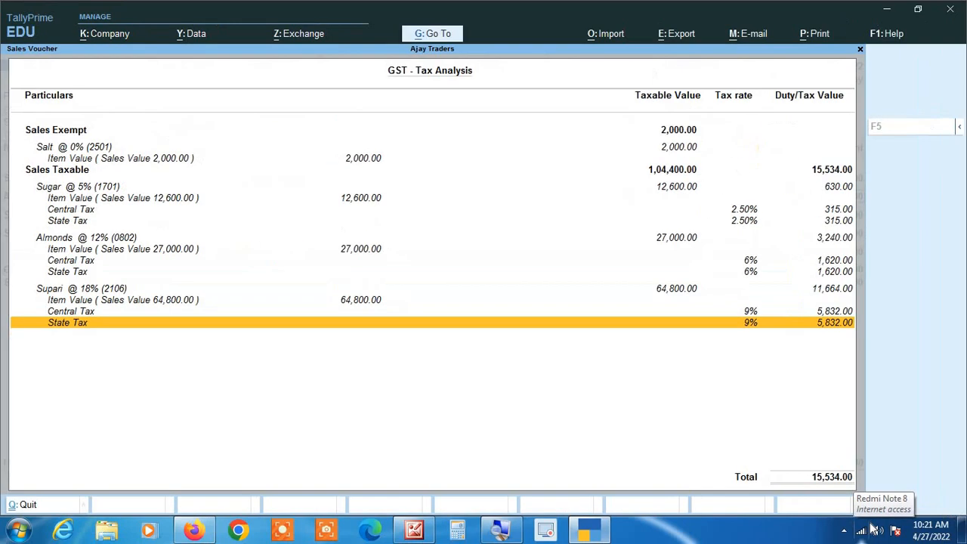
key(Return)
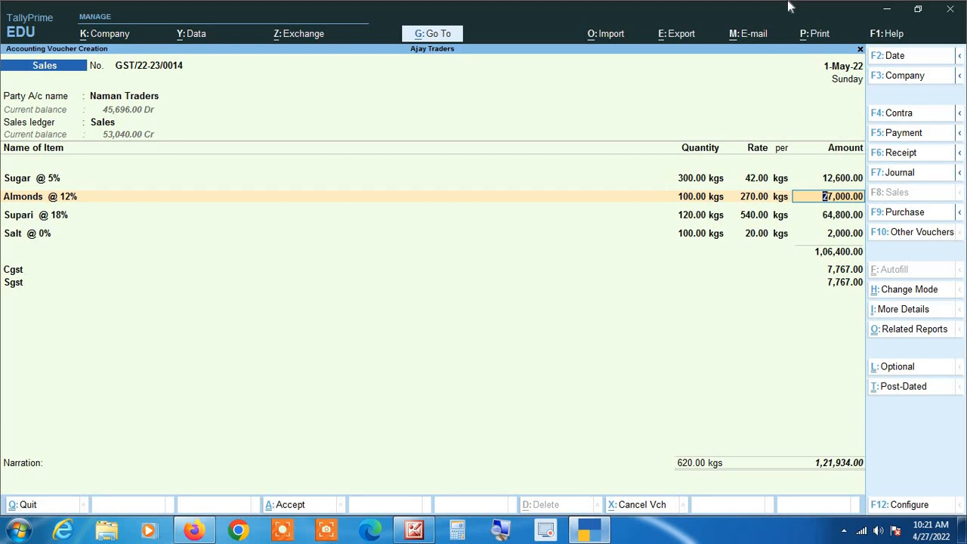
- Keep the remaining item lines and the Cgst and Sgst ledgers, leave the narration blank, and accept the sales voucher
key(Return)
key(Return)
key(Return)
key(Return)
key(Return)
key(Return)
key(Return)
key(Return)
key(Return)
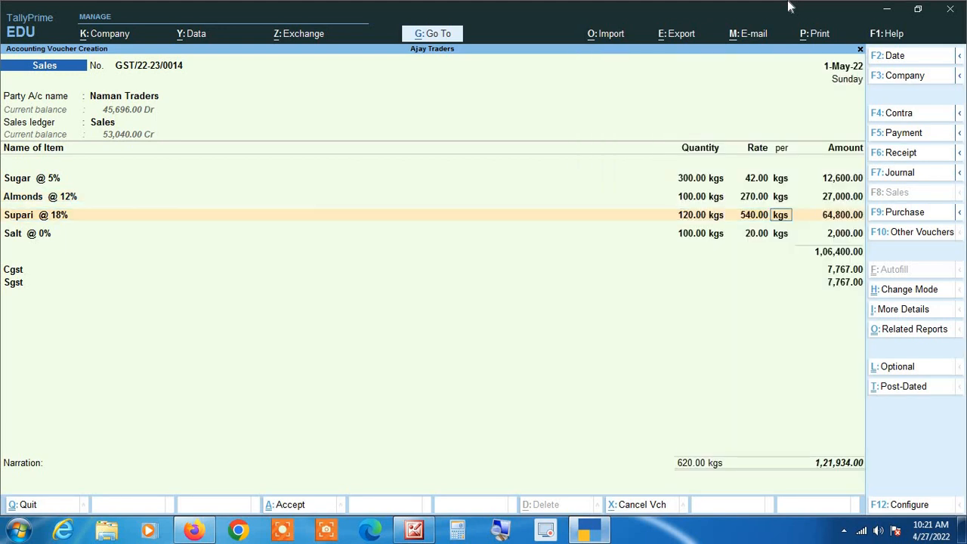
key(Return)
key(Return)
key(Return)
key(Return)
key(Return)
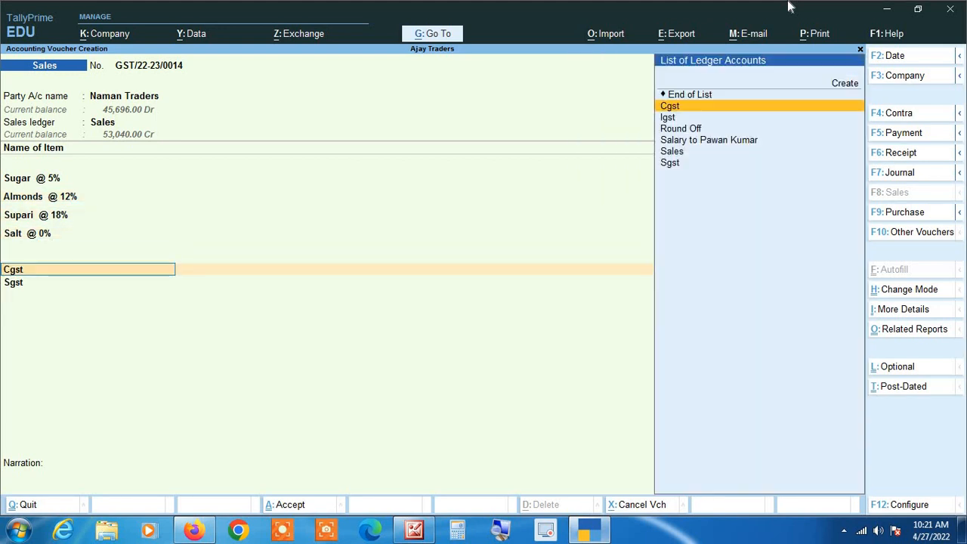
key(Return)
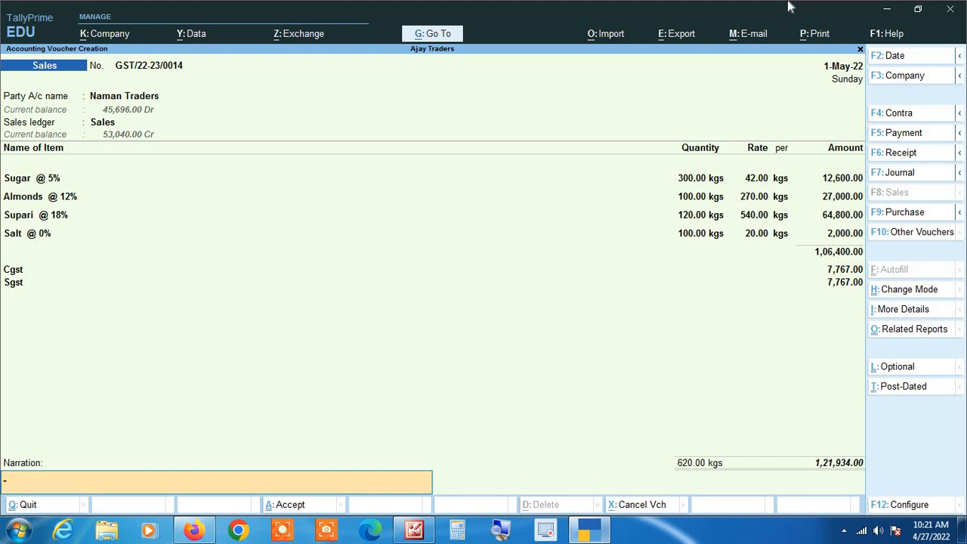
key(Return)
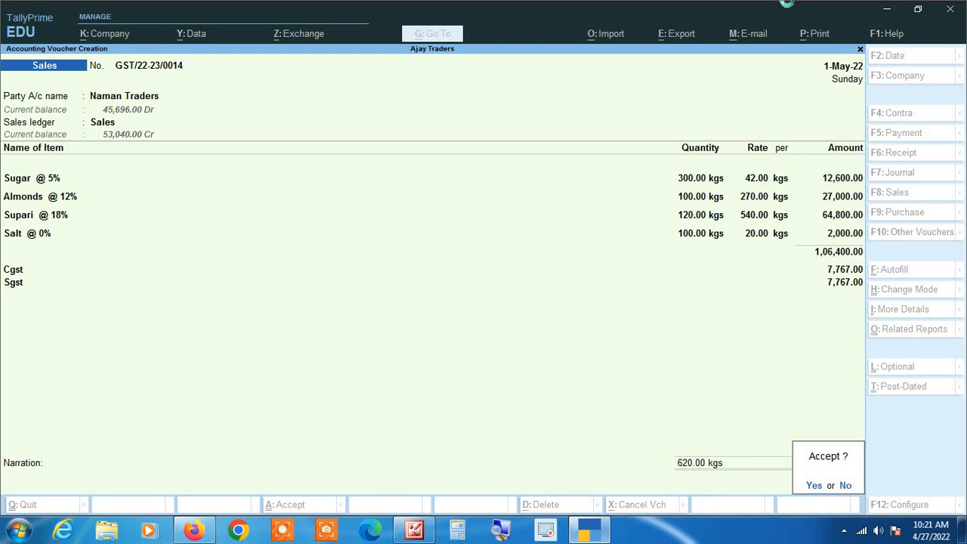
key(Return)
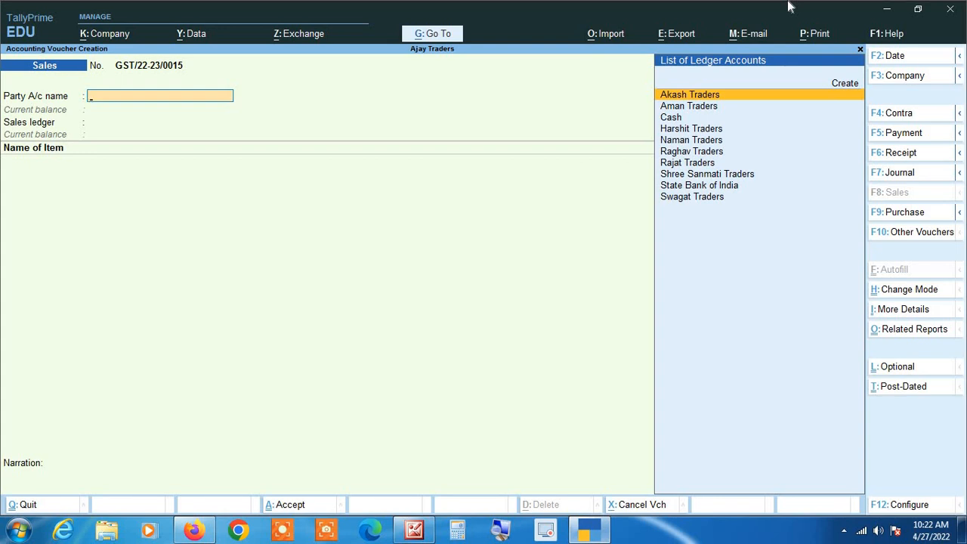
- Reopen the last saved Naman Traders sales voucher and bring up the print settings for the current voucher
key(Page_Up)
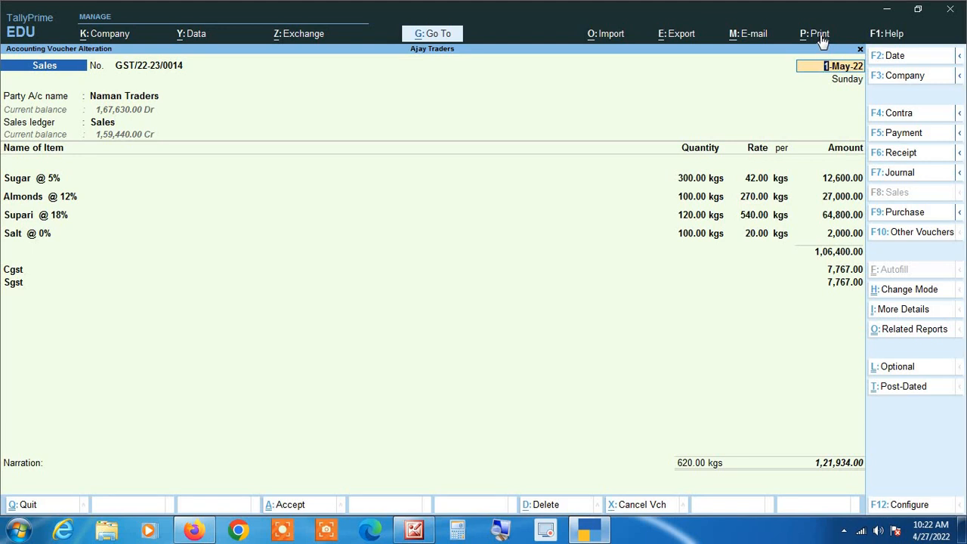
click(501, 533)
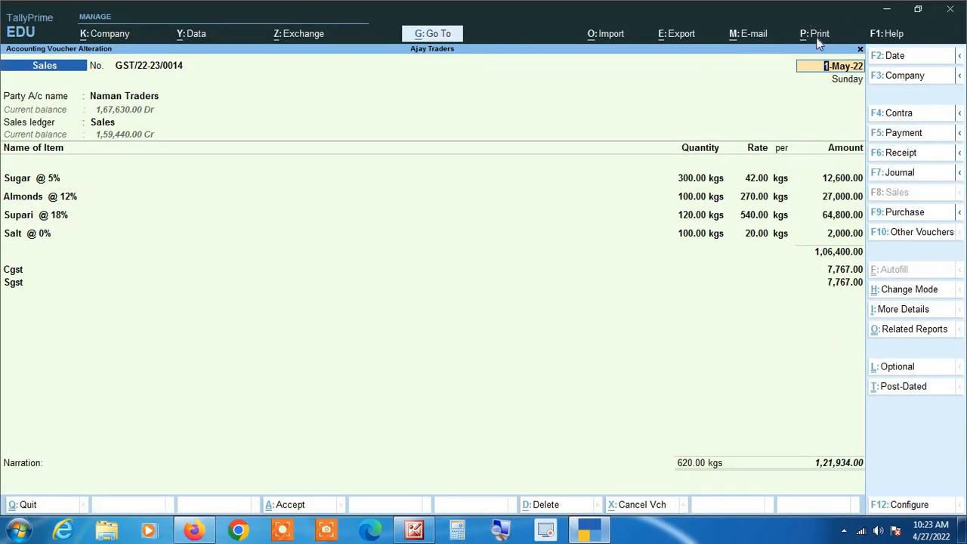
click(816, 35)
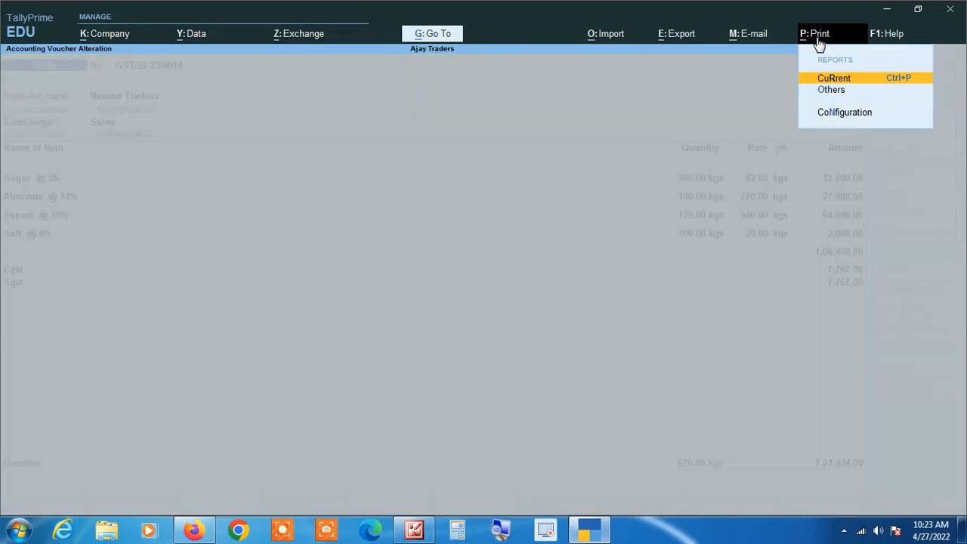
click(502, 529)
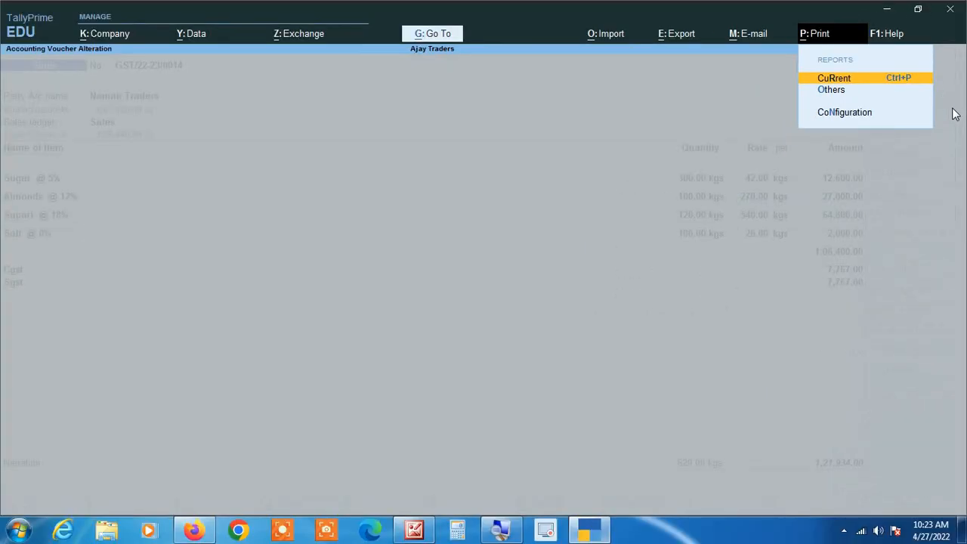
key(Return)
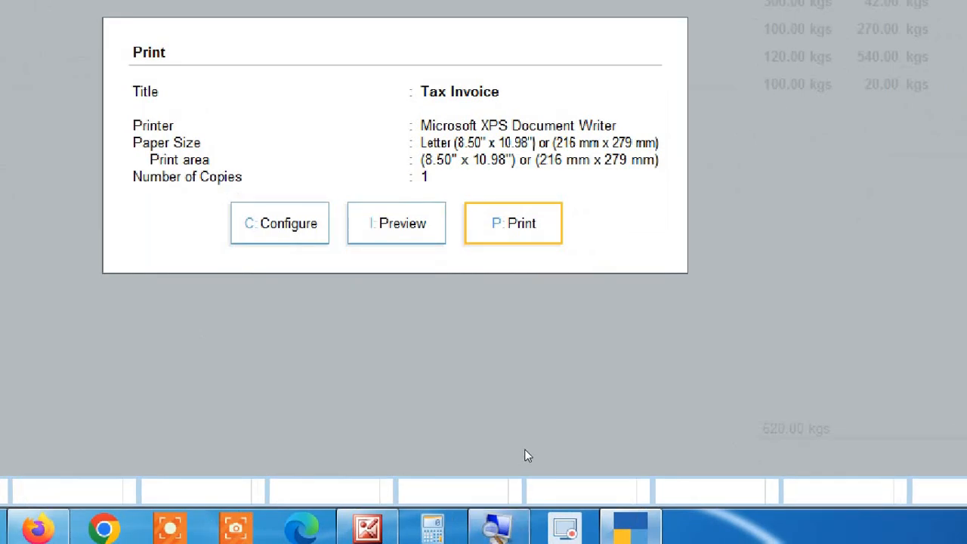
- Preview the voucher's Tax Invoice and zoom in to a readable size
key(Left)
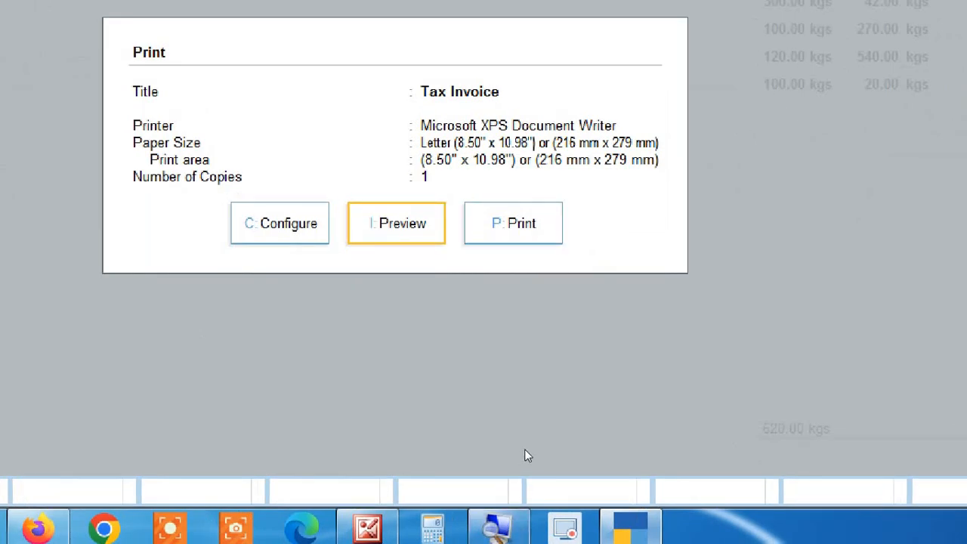
key(Left)
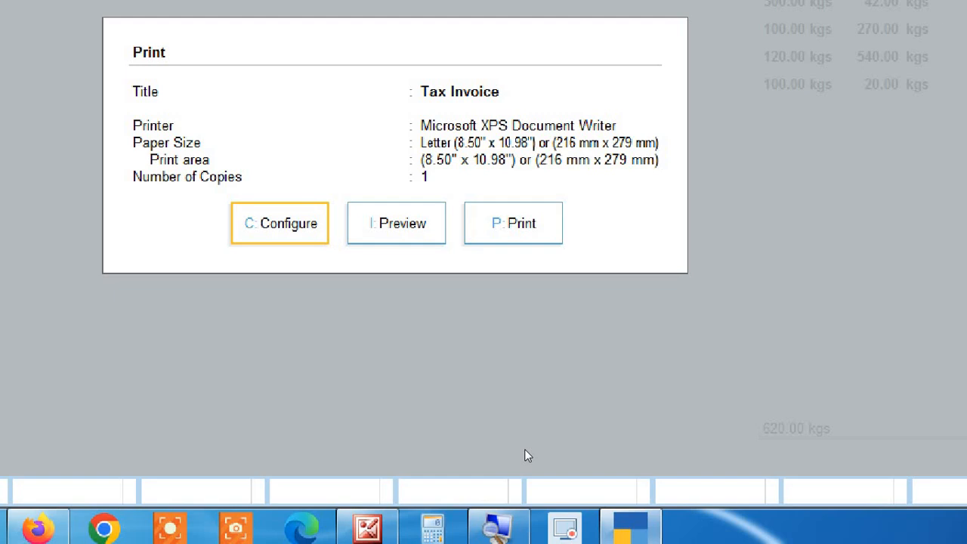
key(Right)
key(Right)
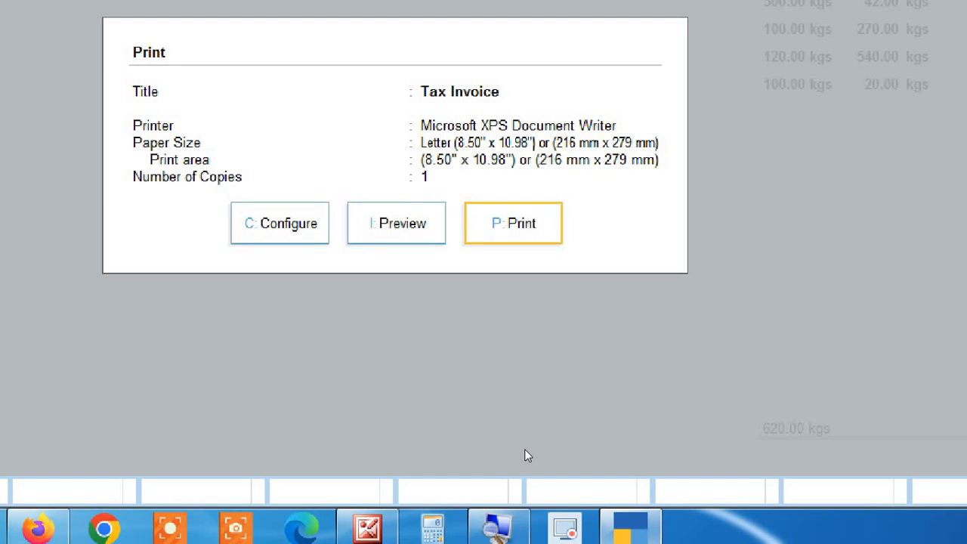
key(Left)
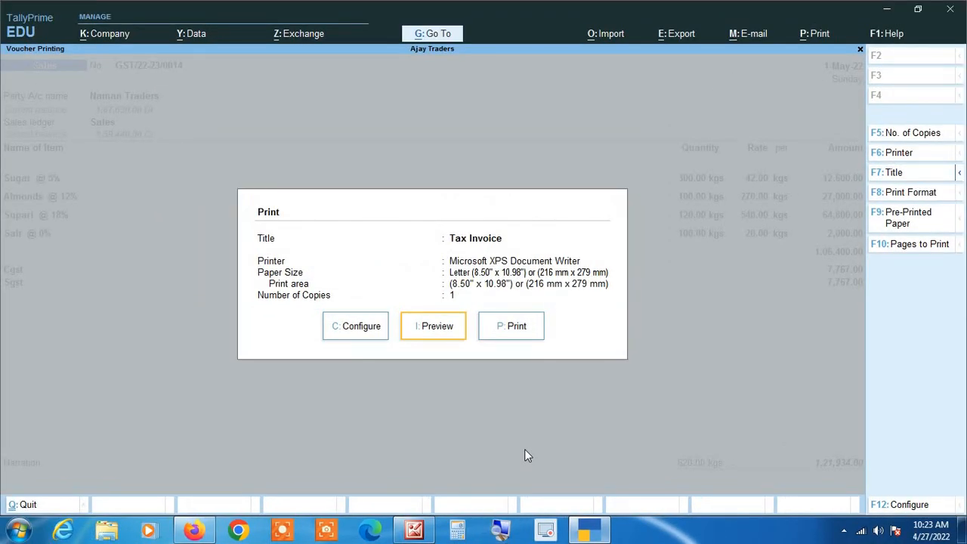
key(Return)
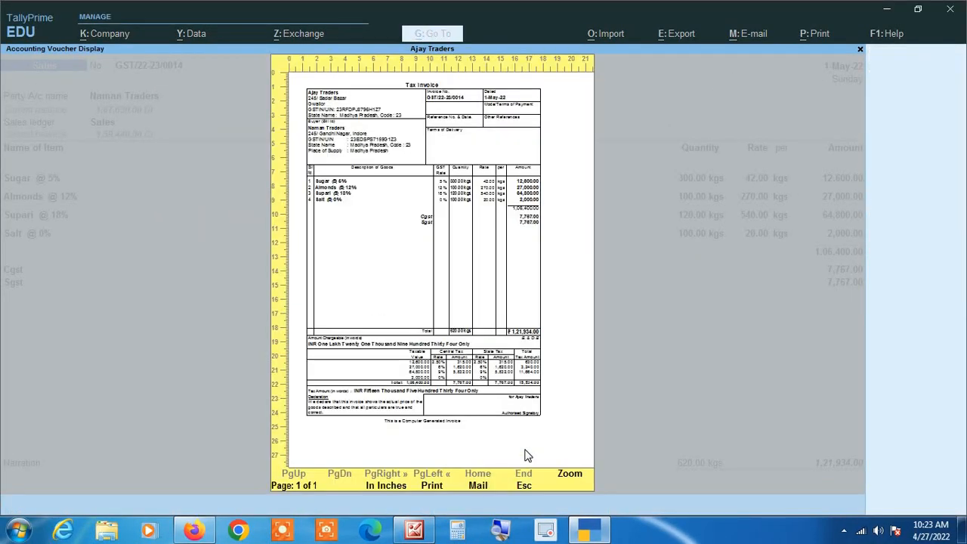
click(528, 455)
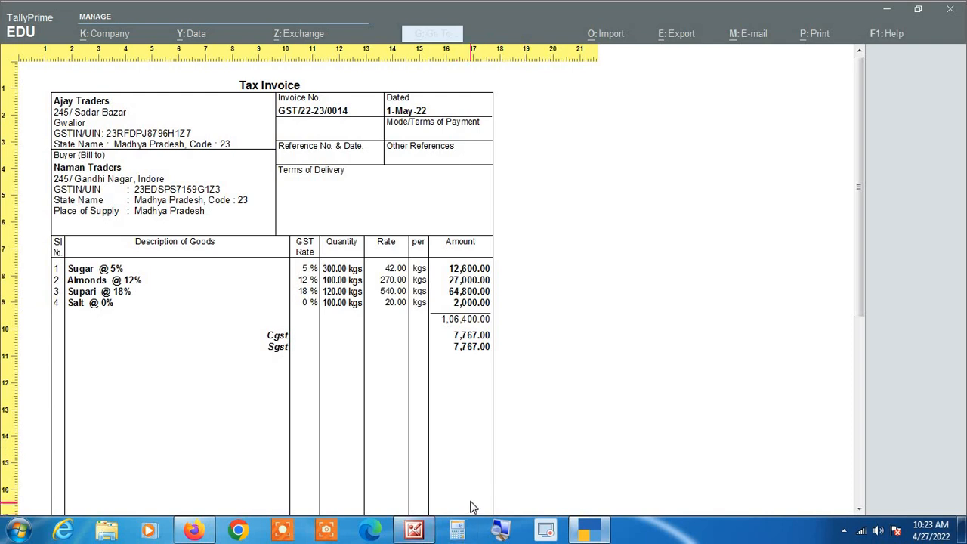
- Examine the invoice's party details, item GST rates, Cgst and Sgst amounts and tax breakdown table, then close the preview
scroll(476, 491, down, 1)
scroll(486, 480, down, 1)
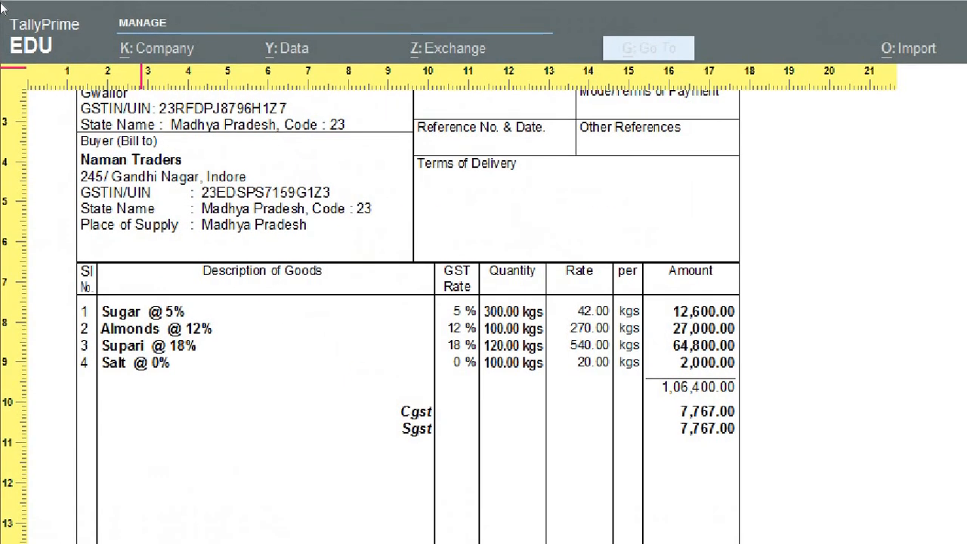
scroll(73, 153, up, 2)
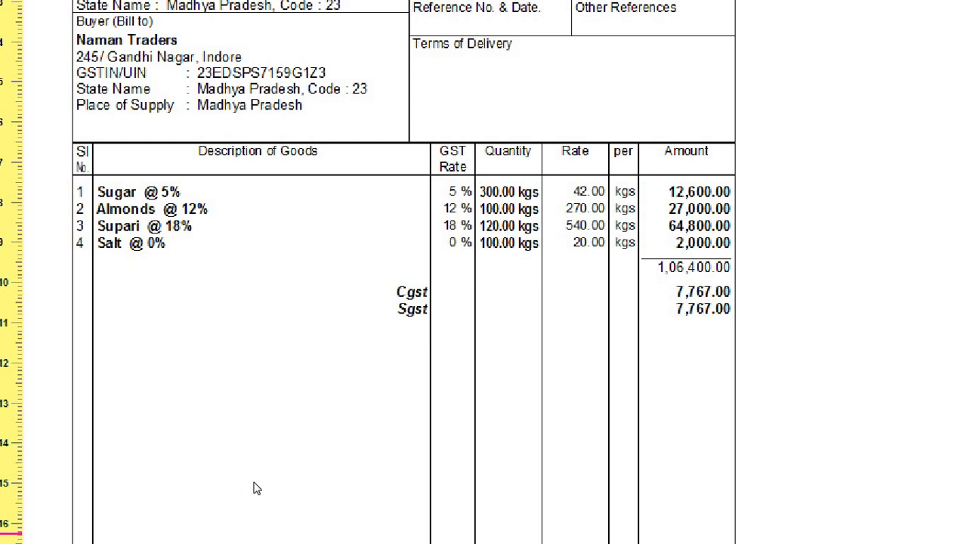
scroll(261, 480, down, 10)
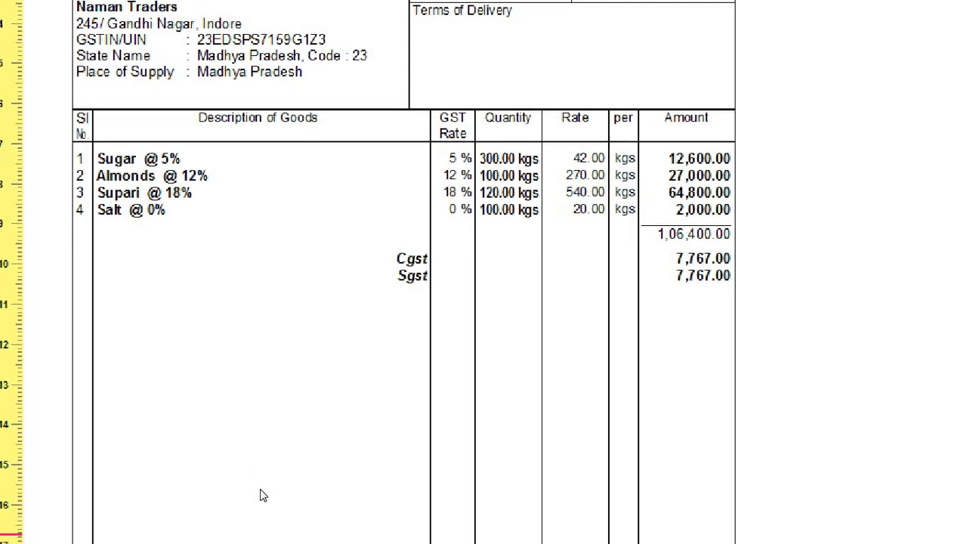
scroll(266, 495, down, 2)
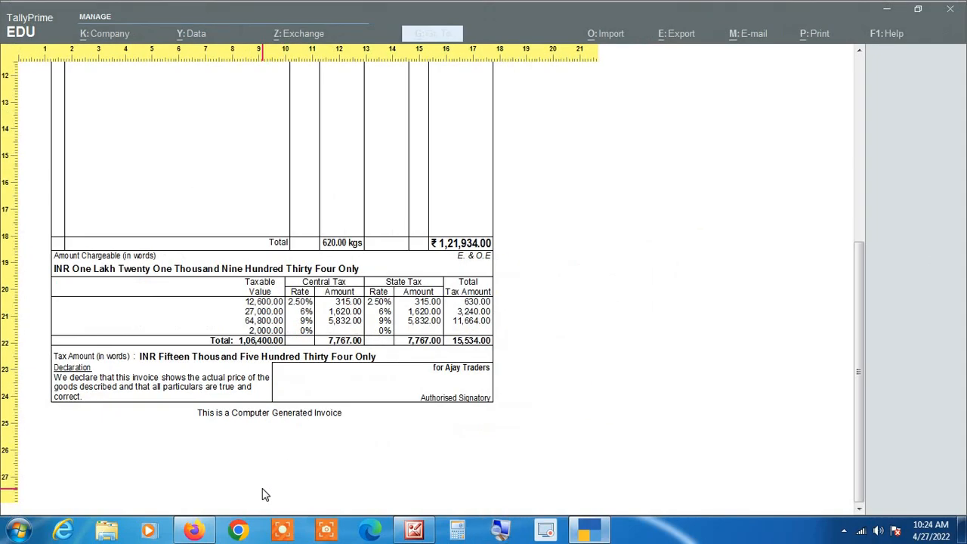
scroll(265, 494, up, 4)
scroll(287, 491, up, 3)
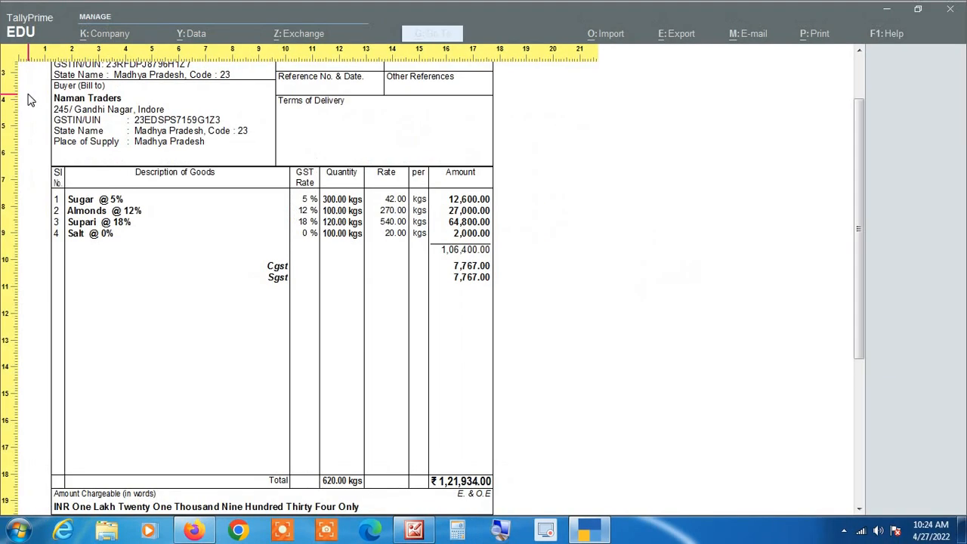
key(Escape)
key(Escape)
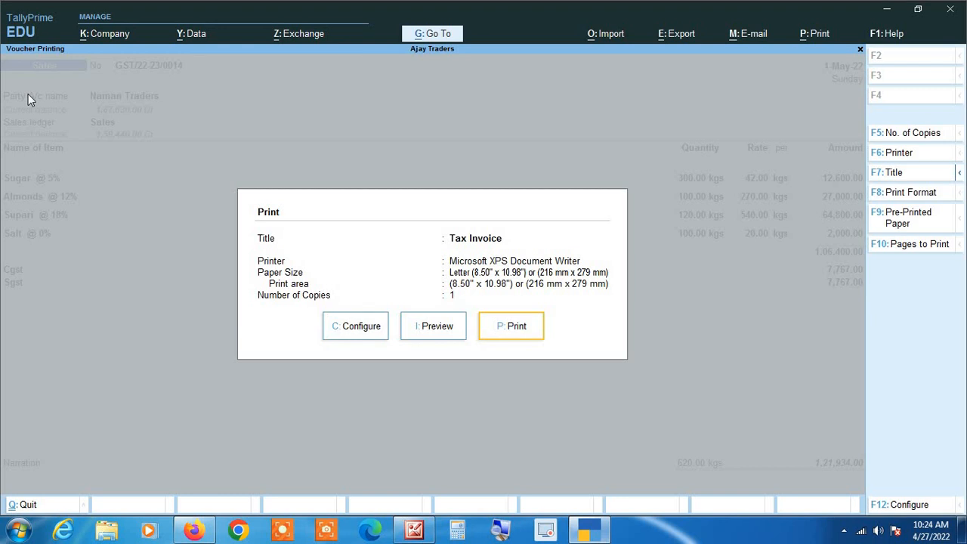
- Open the print configuration for the Tax Invoice and expand the list to show more options
key(Left)
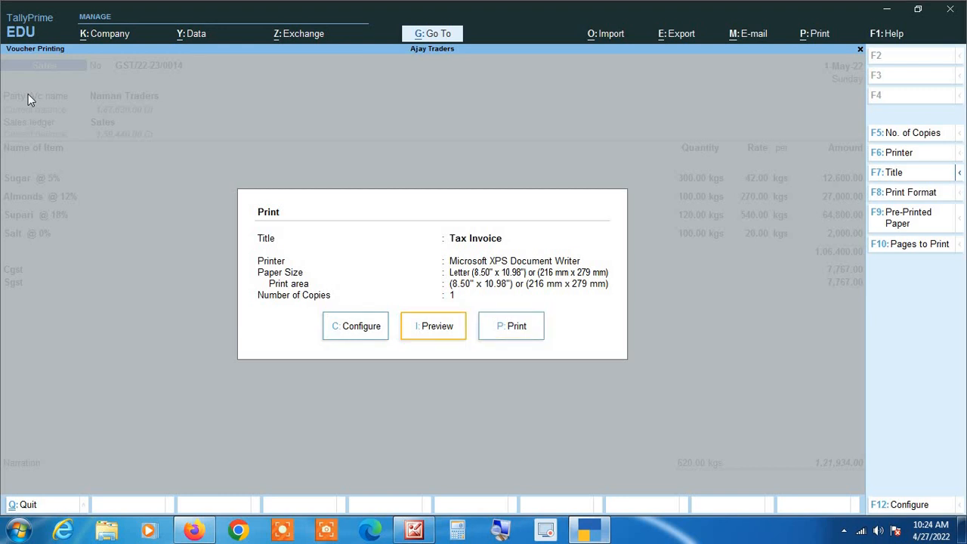
key(Left)
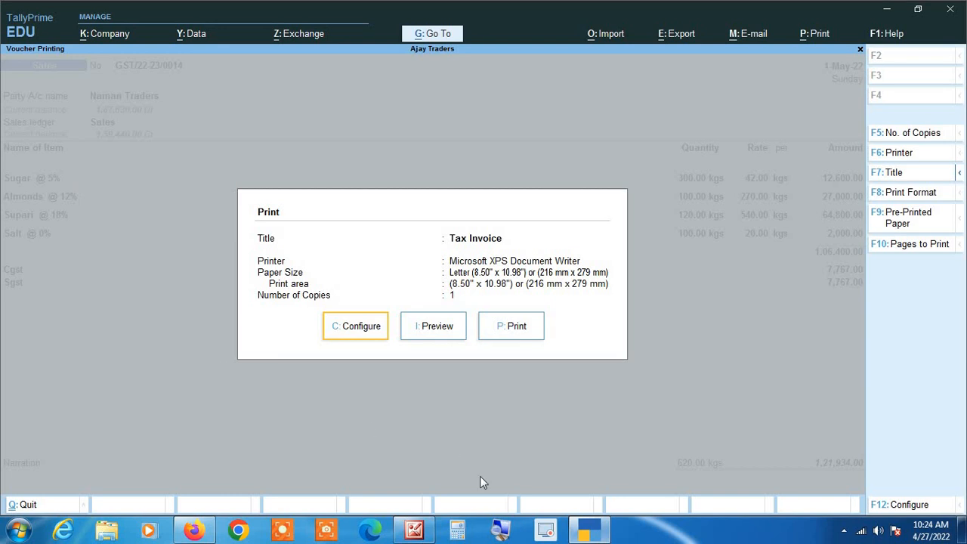
click(500, 531)
key(c)
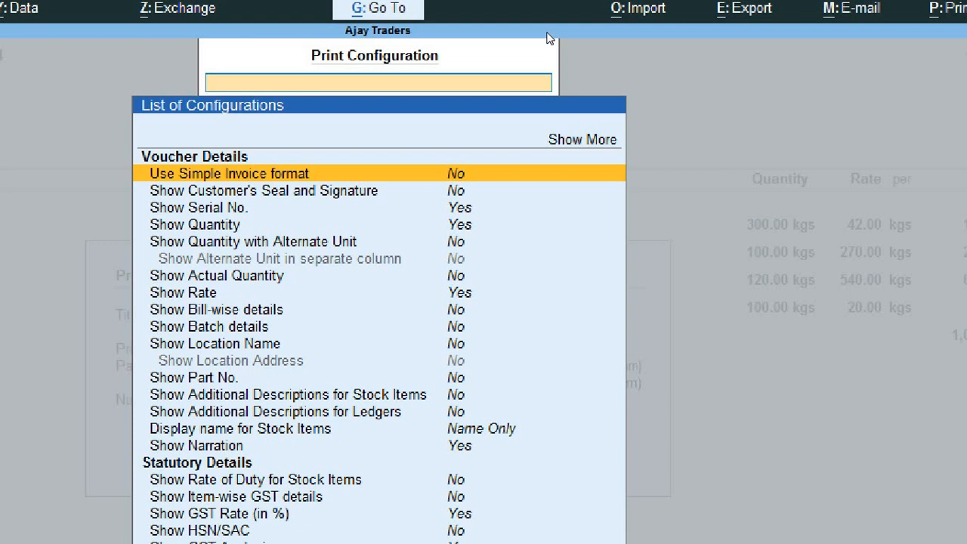
key(Up)
key(Up)
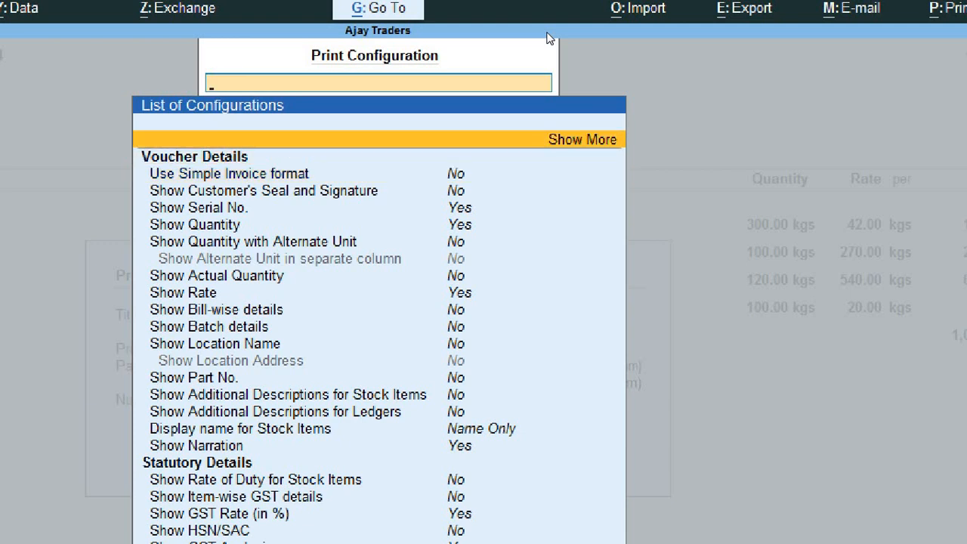
key(Return)
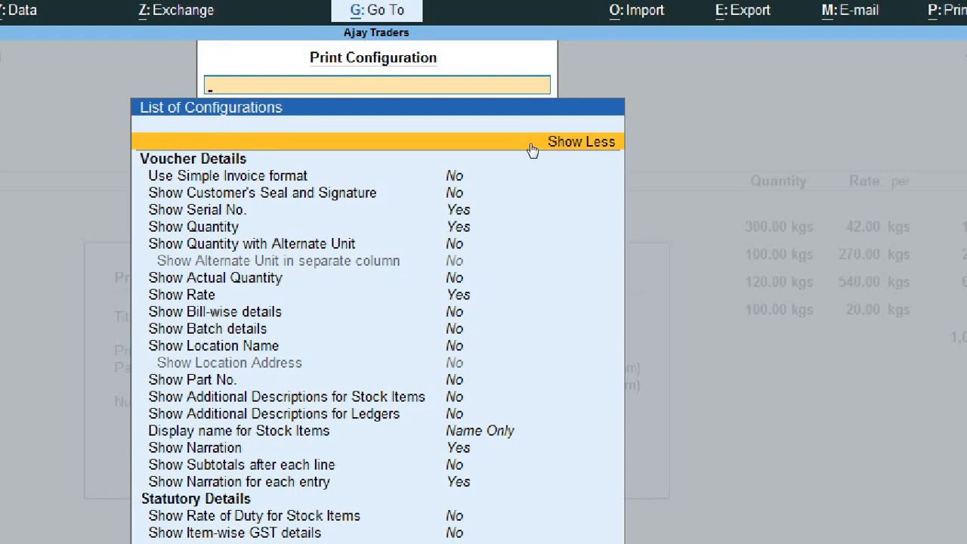
- Review the Voucher Details print options, from the simple invoice format through quantity, rate, bill-wise and description settings, and on down the list
key(Down)
key(Down)
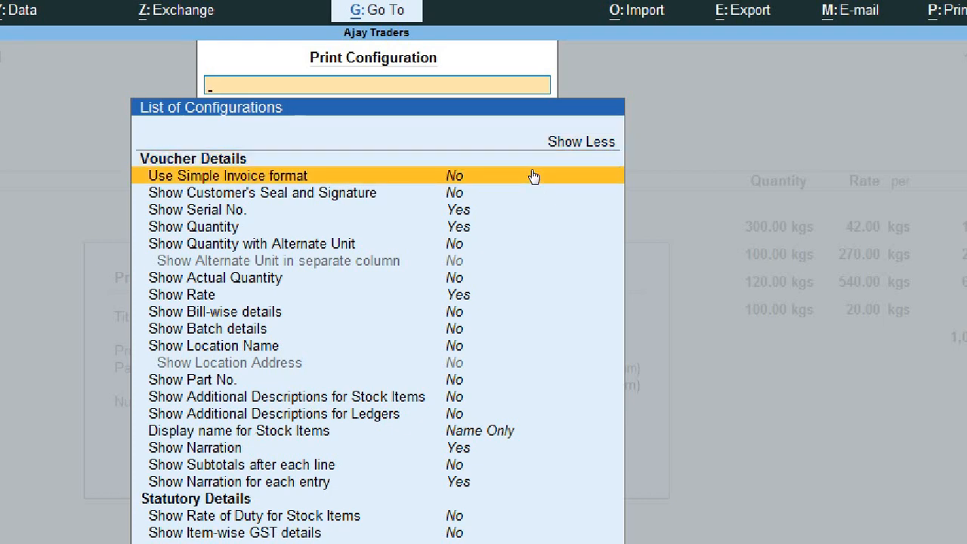
key(Down)
key(Down)
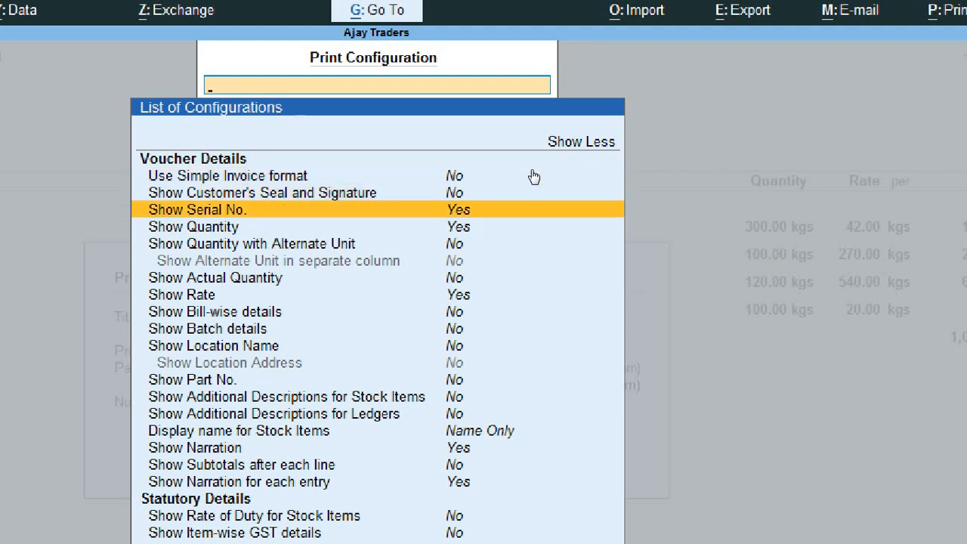
key(Down)
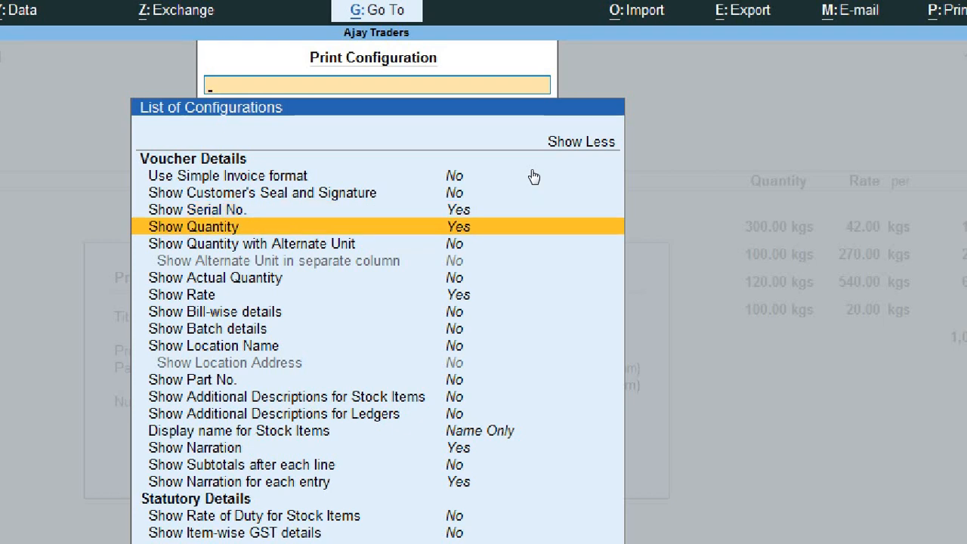
key(Down)
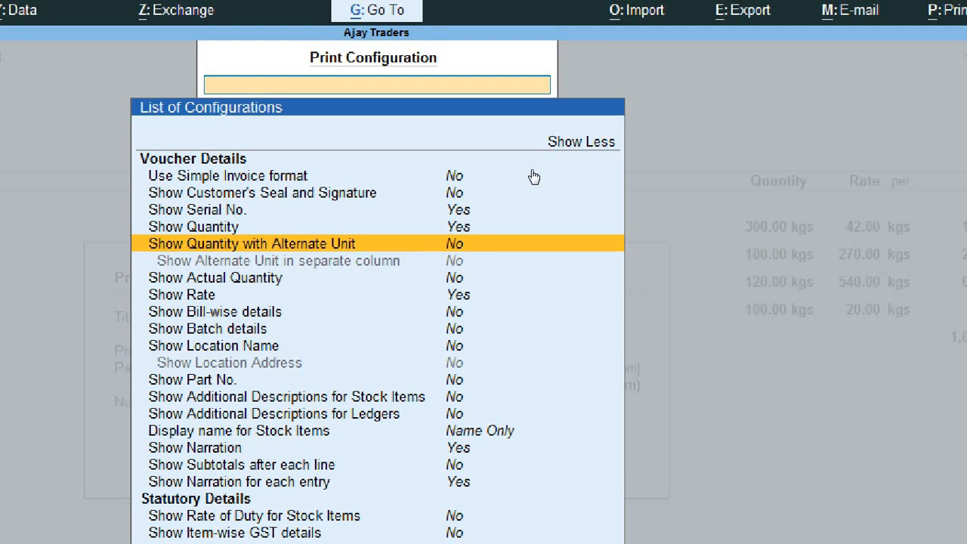
key(Down)
key(Down)
key(Down)
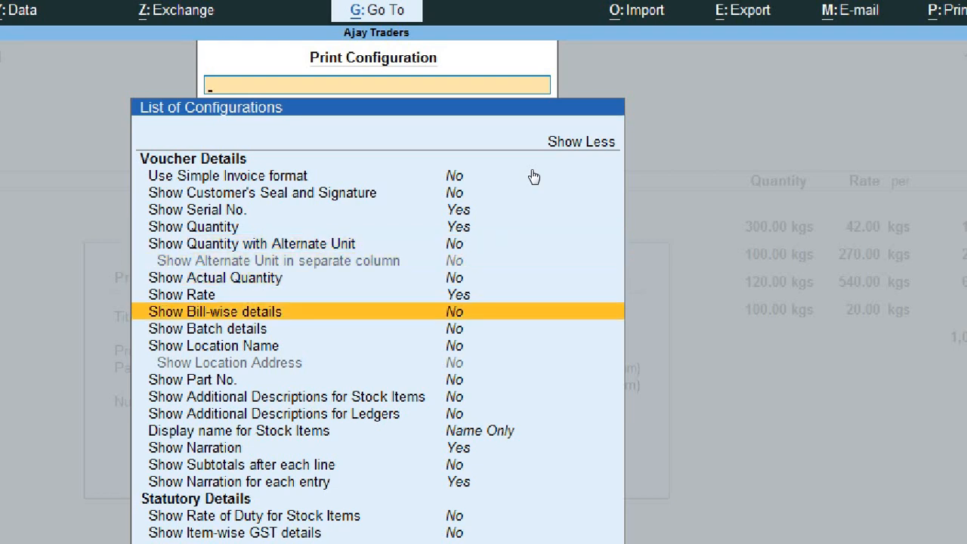
key(Down)
key(Down)
key(Down)
key(Down)
key(Down)
key(Down)
key(Down)
key(Down)
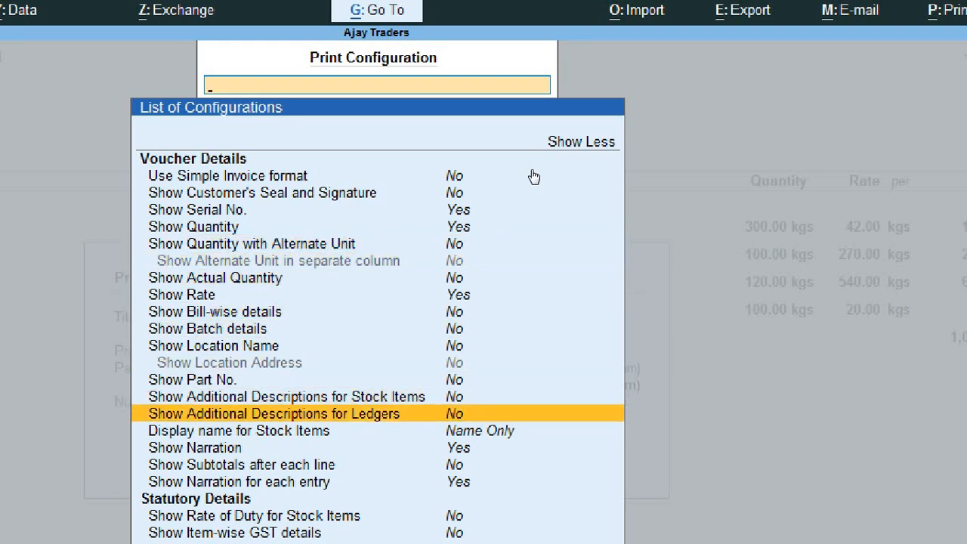
key(Down)
key(Down)
key(Down)
key(Down)
key(Down)
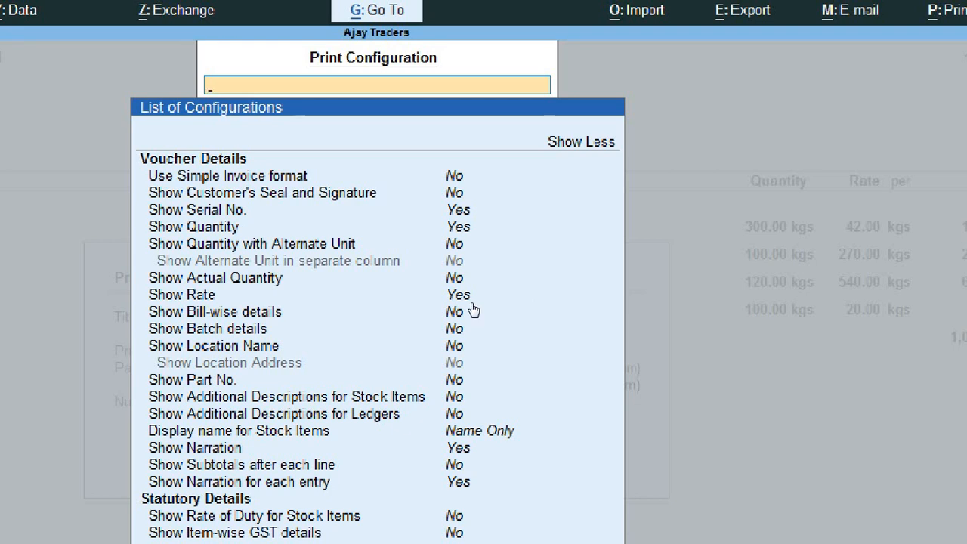
- Review the Voucher Details print options from the simple invoice format to the narration settings
scroll(502, 219, down, 4)
scroll(502, 218, up, 10)
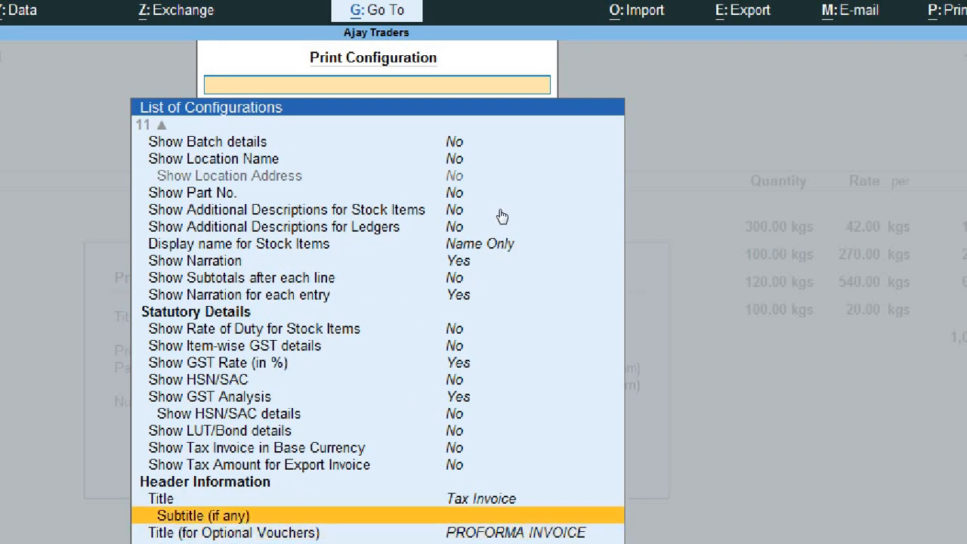
scroll(502, 217, up, 2)
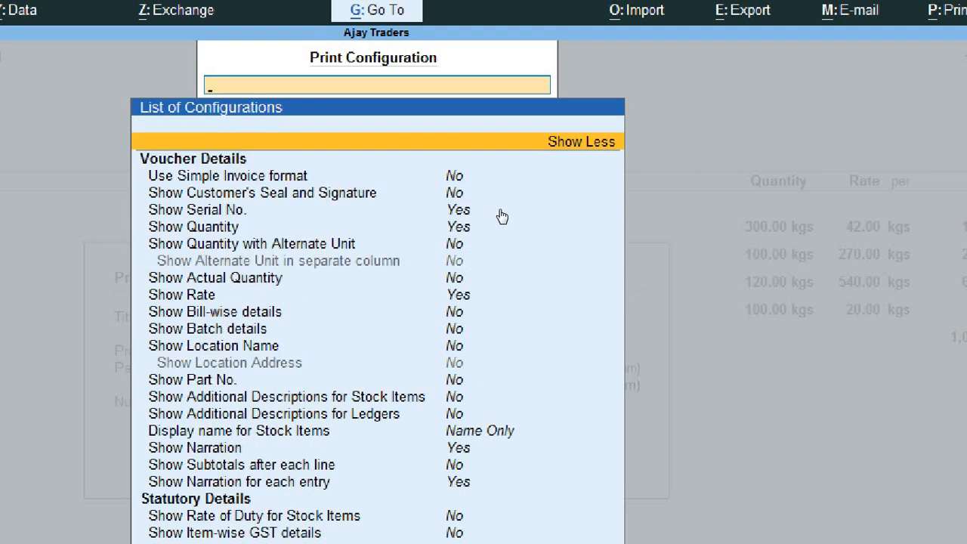
scroll(503, 217, down, 6)
scroll(503, 217, down, 8)
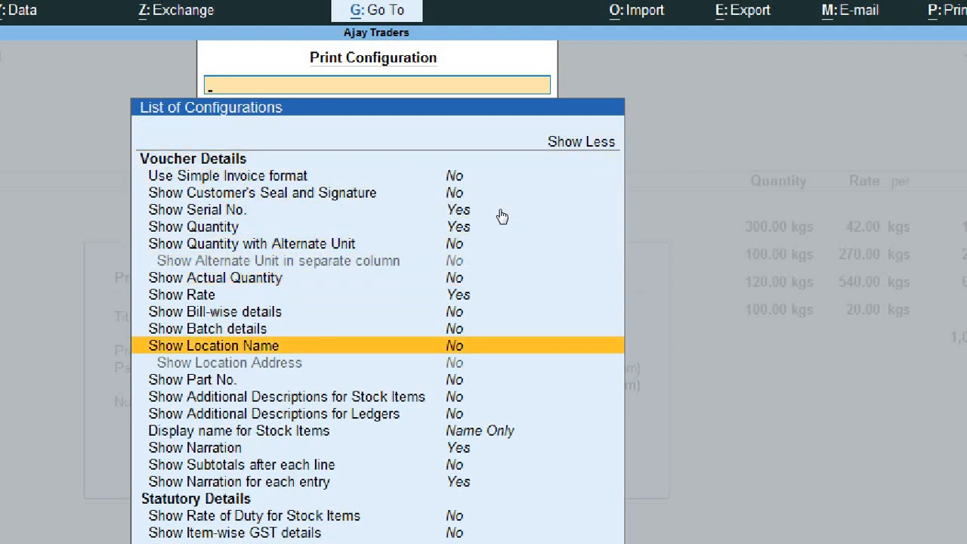
scroll(503, 217, down, 10)
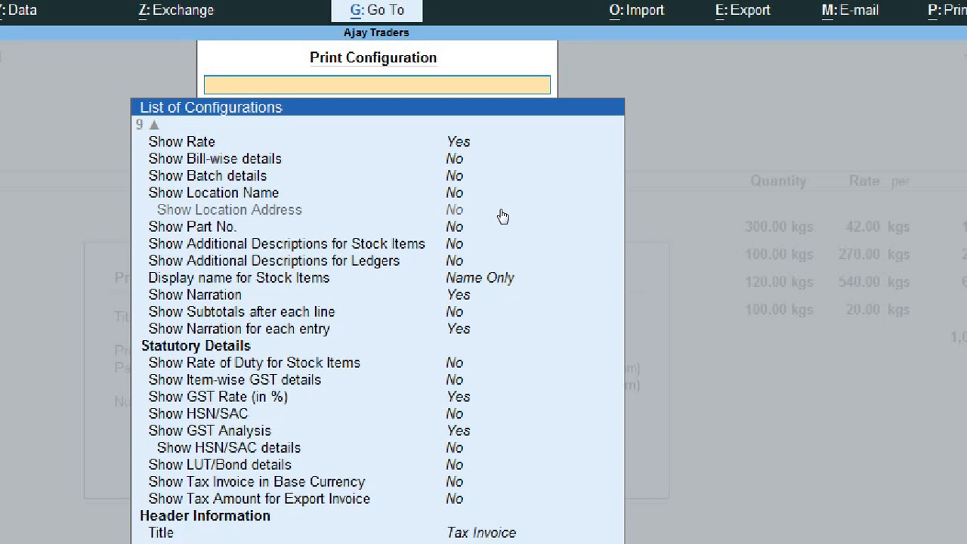
scroll(502, 217, up, 13)
scroll(502, 217, up, 2)
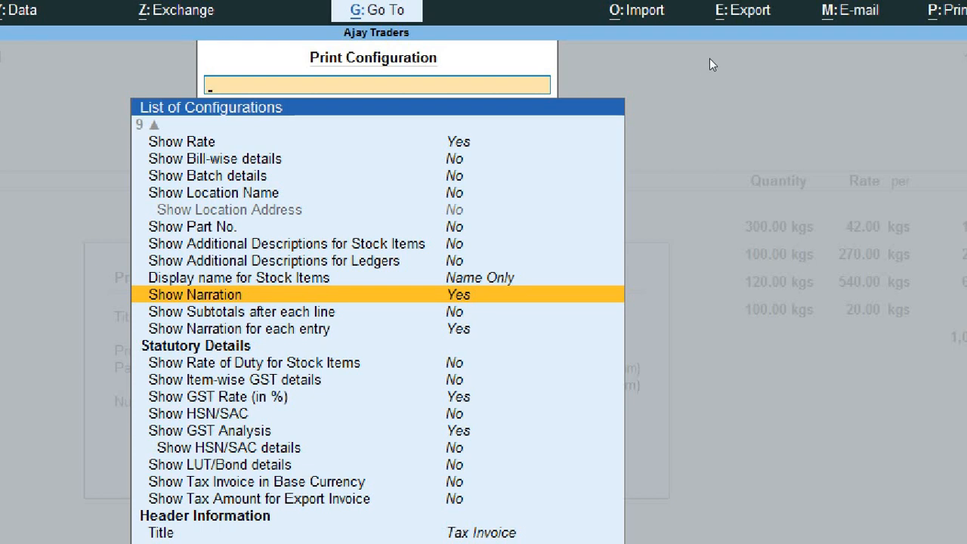
- Review the print options from Show Subtotals after each line through the Statutory Details, Header Information and Company Details sections
key(Down)
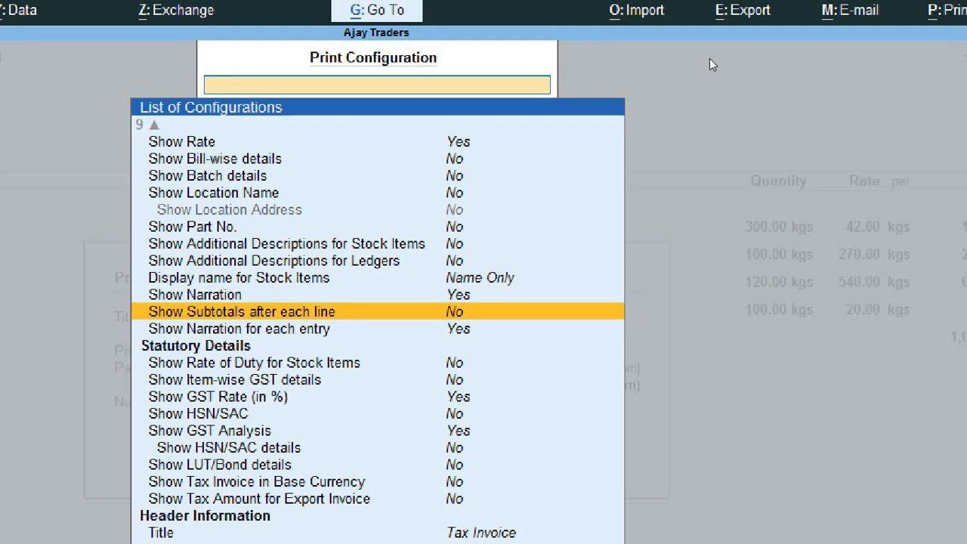
key(Down)
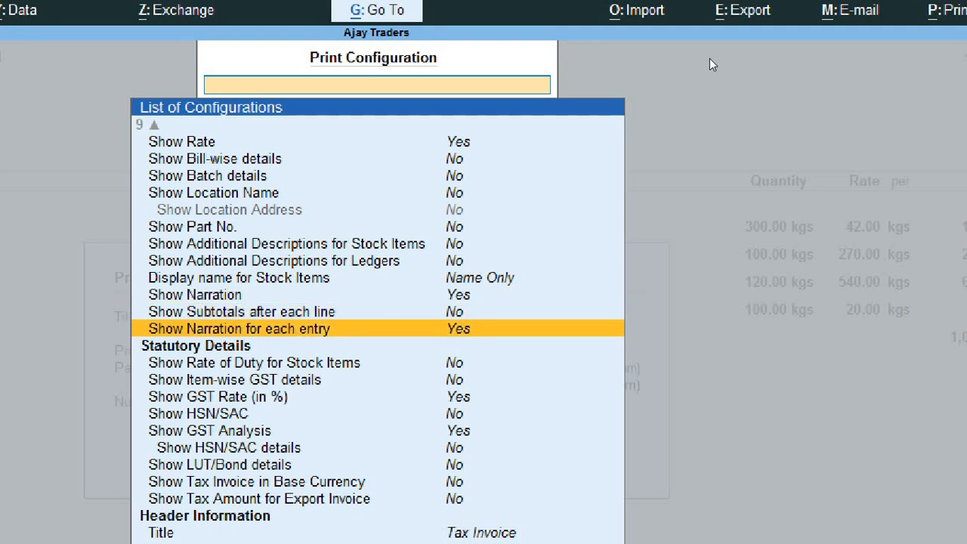
key(Down)
key(Down)
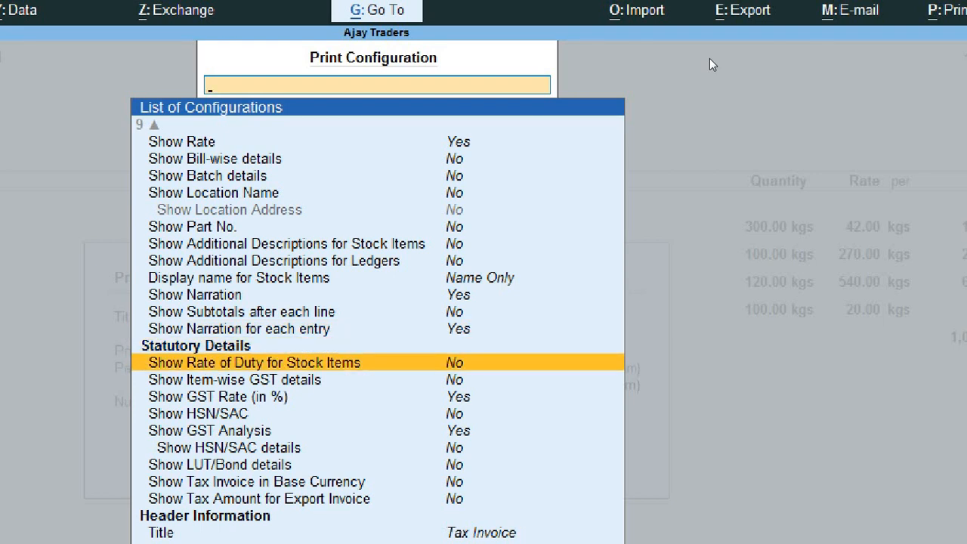
key(Down)
key(Down)
key(Down)
key(Down)
key(Down)
key(Down)
key(Down)
key(Down)
key(Down)
key(Down)
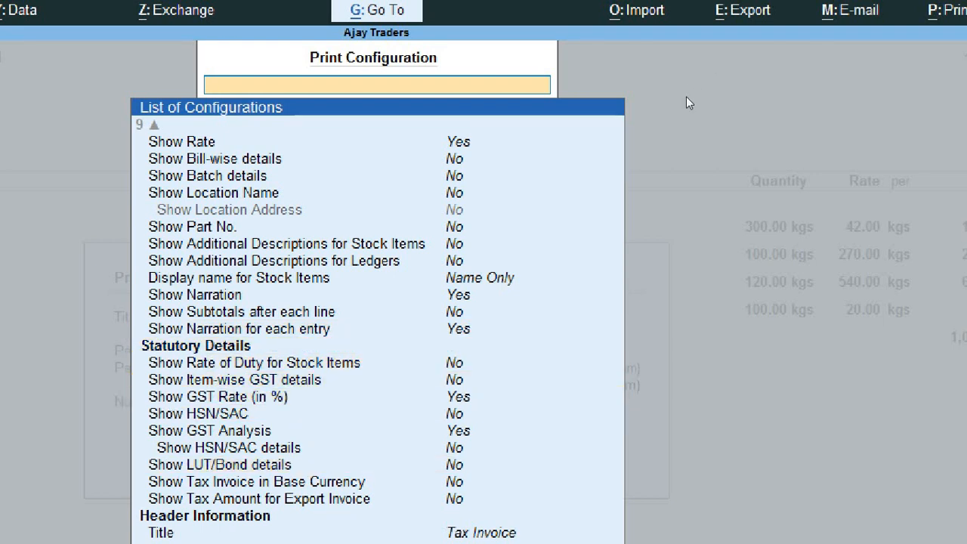
key(Down)
key(Down)
key(Down)
key(Down)
key(Down)
key(Down)
key(Down)
key(Down)
key(Down)
key(Down)
key(Down)
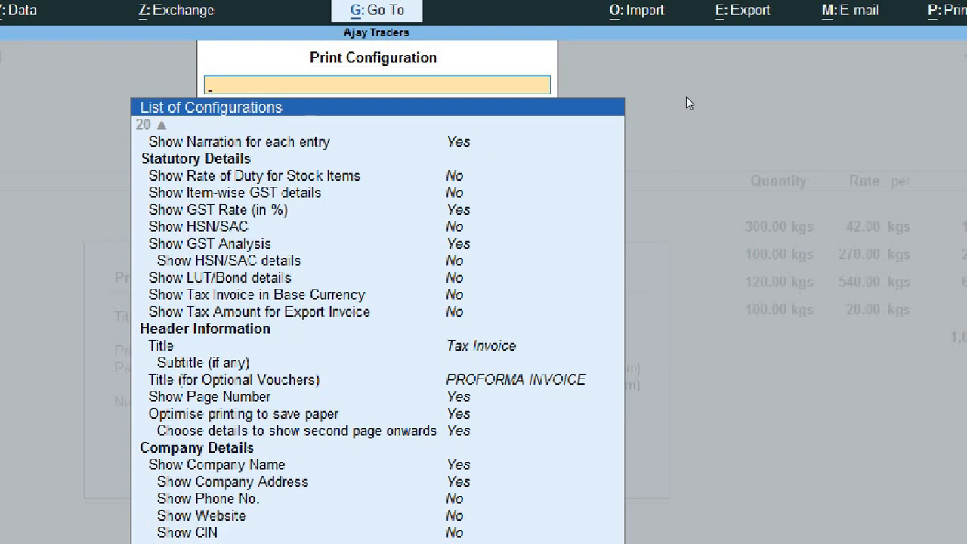
- Go back to Statutory Details and examine the Rate of Duty, Item-wise GST details and GST Rate (in %) options
key(Up)
key(Up)
key(Up)
key(Up)
key(Up)
key(Up)
key(Up)
key(Up)
key(Up)
key(Up)
key(Up)
key(Up)
key(Up)
key(Up)
key(Up)
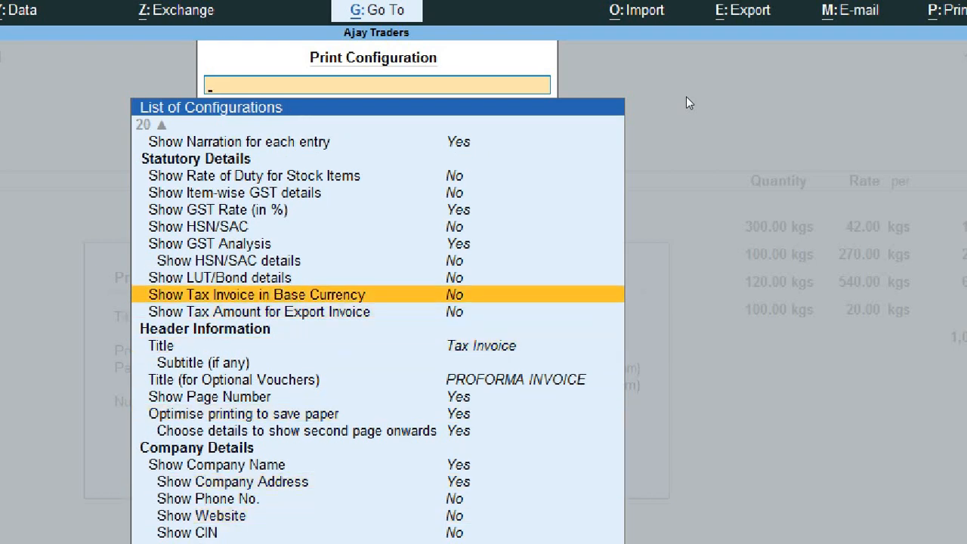
key(Up)
key(Up)
key(Up)
key(Up)
key(Up)
key(Up)
key(Up)
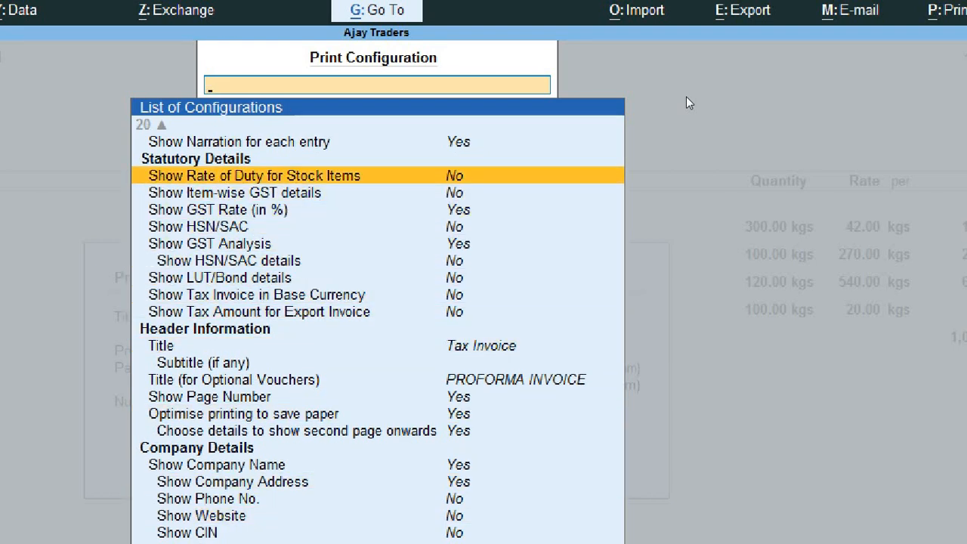
key(Down)
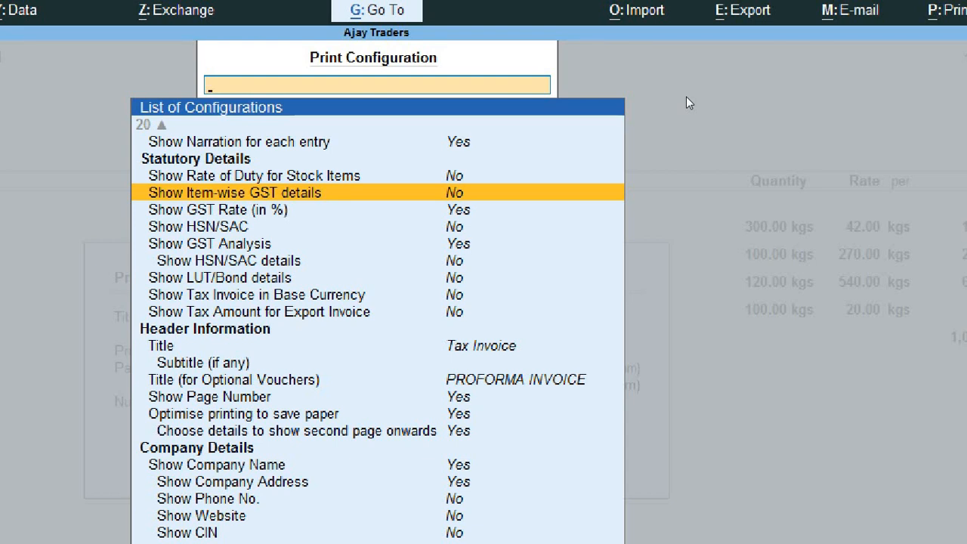
key(Down)
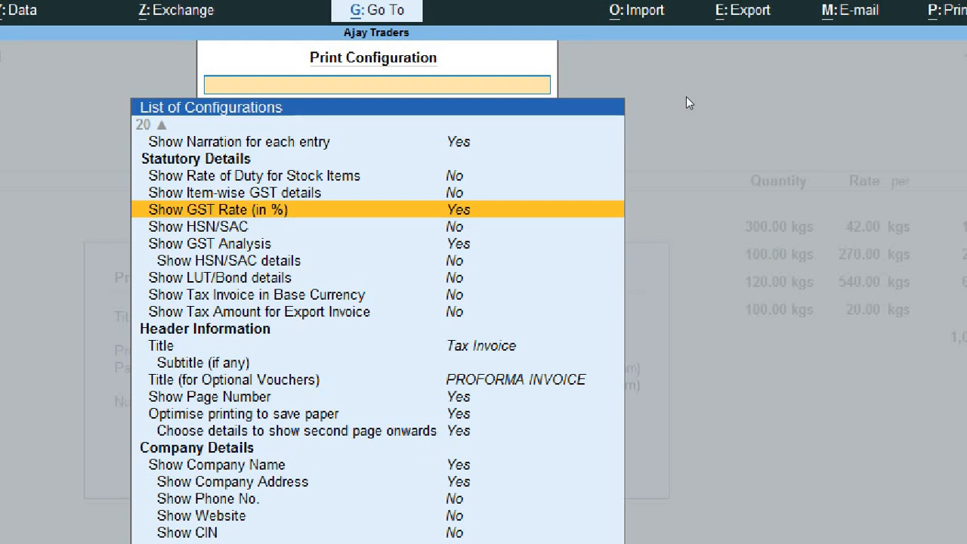
- Set Show HSN/SAC to Yes, check it in the list and switch it back to No
key(Down)
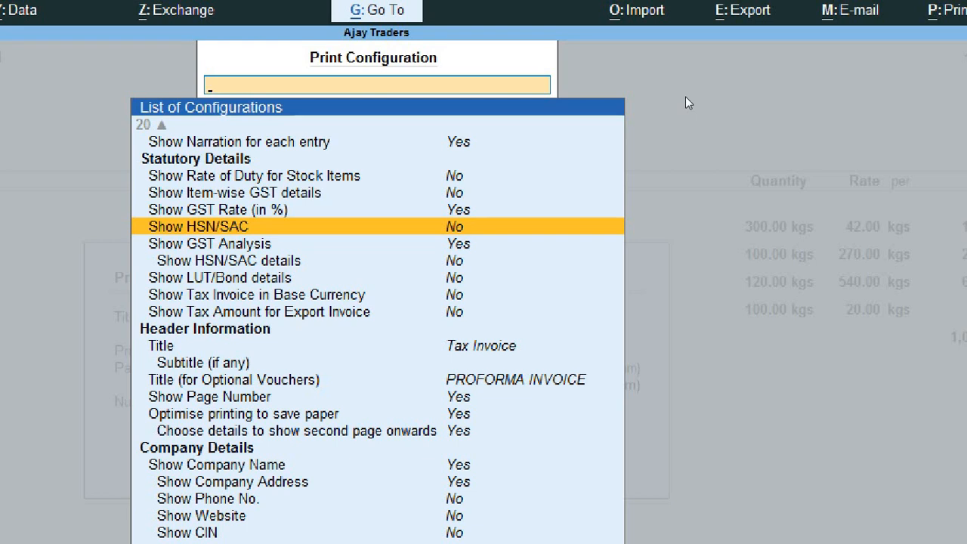
key(Return)
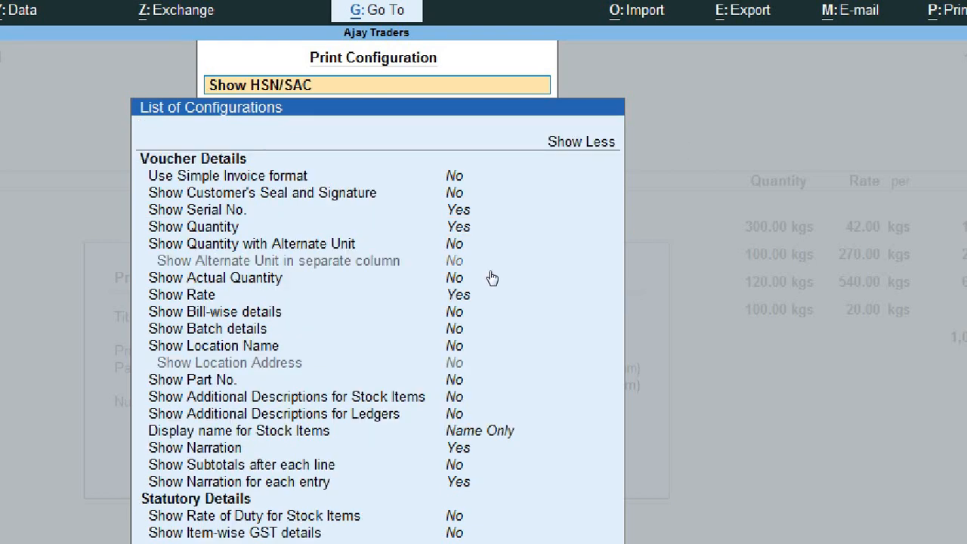
scroll(489, 272, down, 3)
scroll(489, 270, down, 5)
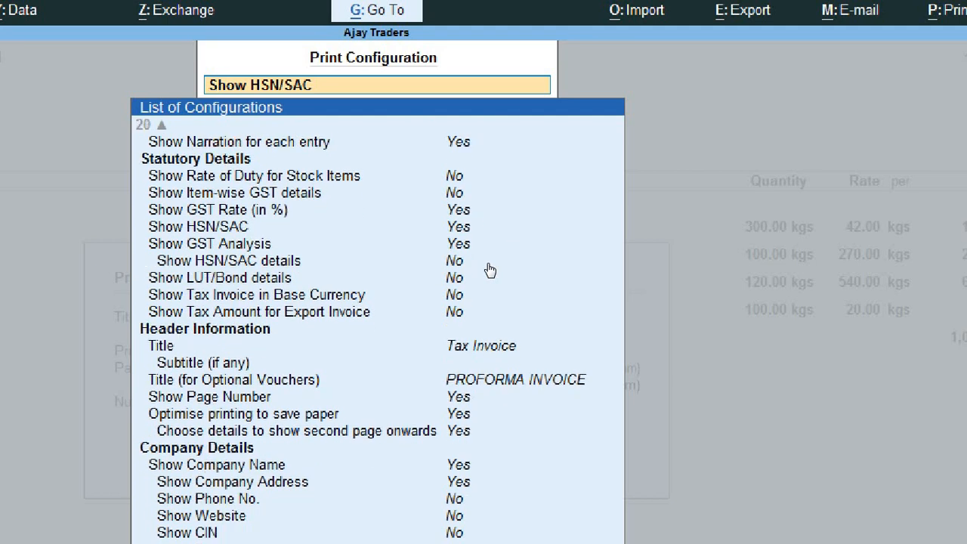
scroll(489, 270, up, 6)
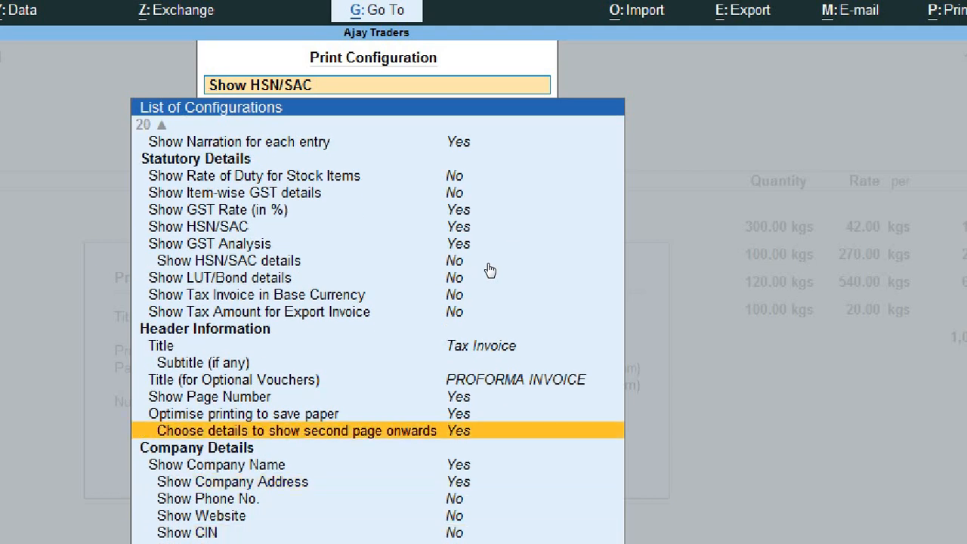
scroll(490, 269, up, 1)
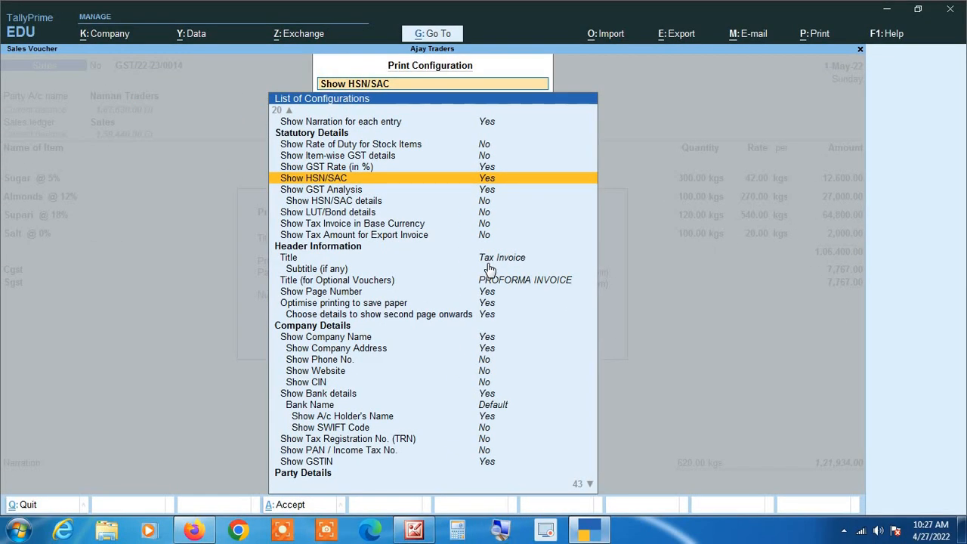
key(Return)
- Set Show HSN/SAC details under Show GST Analysis to Yes
scroll(490, 270, down, 4)
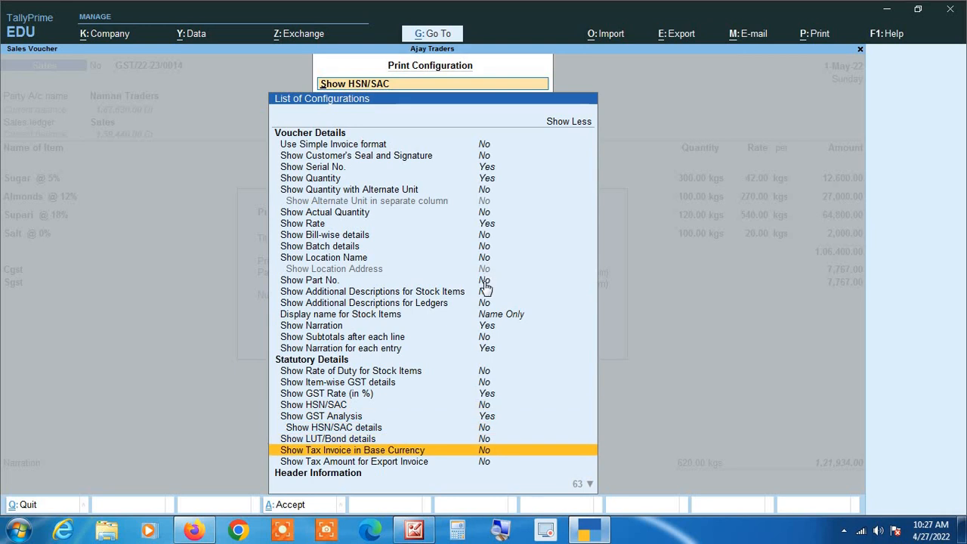
scroll(484, 288, down, 15)
scroll(492, 346, up, 1)
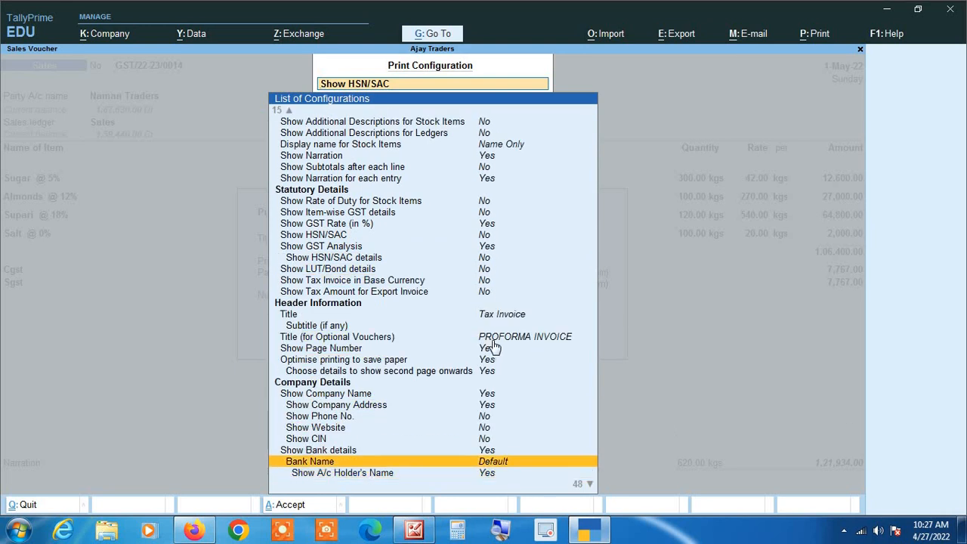
scroll(493, 346, up, 16)
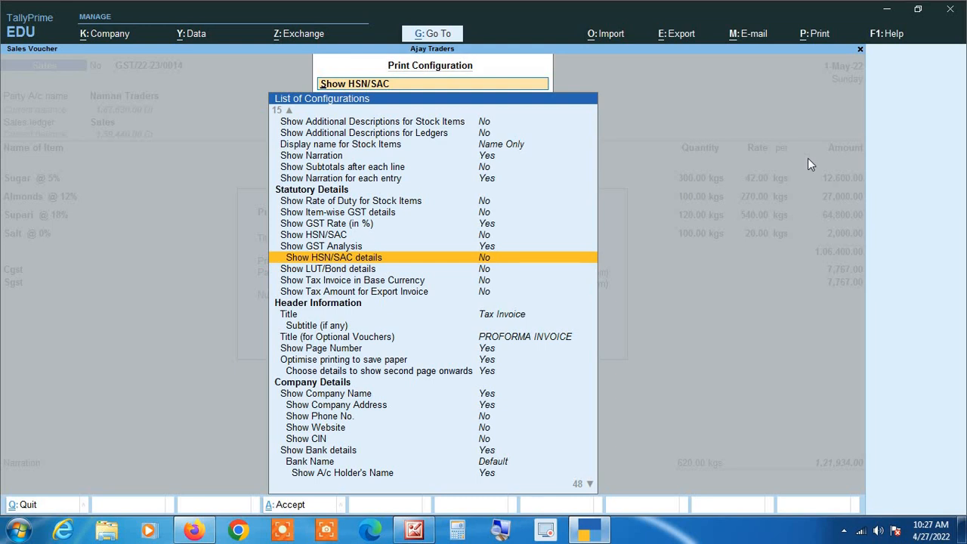
key(Return)
- Set Show HSN/SAC in Statutory Details to Yes
key(Down)
key(Down)
key(Down)
key(Down)
key(Down)
key(Down)
key(Down)
key(Down)
key(Down)
key(Down)
key(Down)
key(Down)
key(Down)
key(Down)
key(Down)
key(Down)
key(Down)
key(Down)
key(Down)
key(Down)
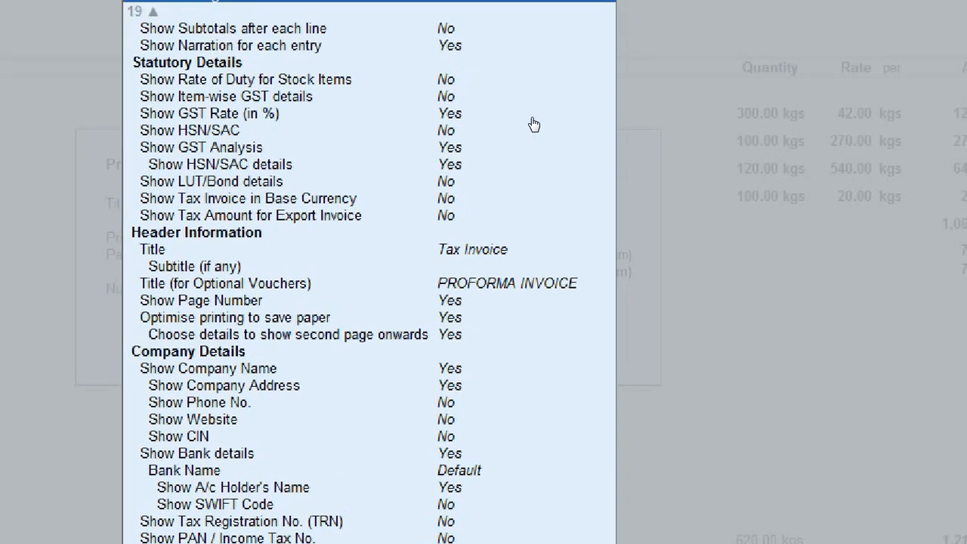
key(Up)
key(Up)
key(Up)
key(Up)
key(Up)
key(Up)
key(Up)
key(Up)
key(Up)
key(Up)
key(Up)
key(Up)
key(Up)
key(Up)
key(Up)
key(Up)
key(Up)
key(Up)
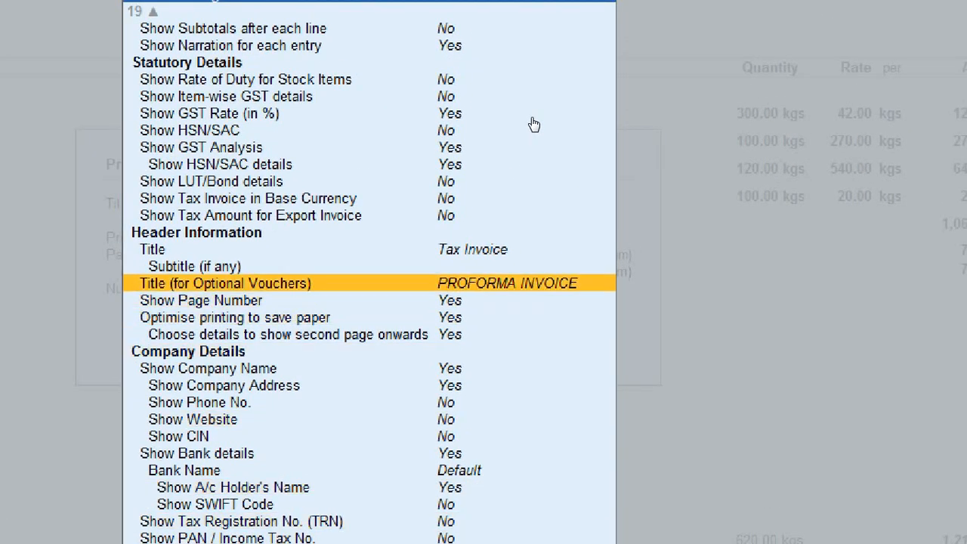
key(Up)
key(Up)
key(Up)
key(Up)
key(Up)
key(Up)
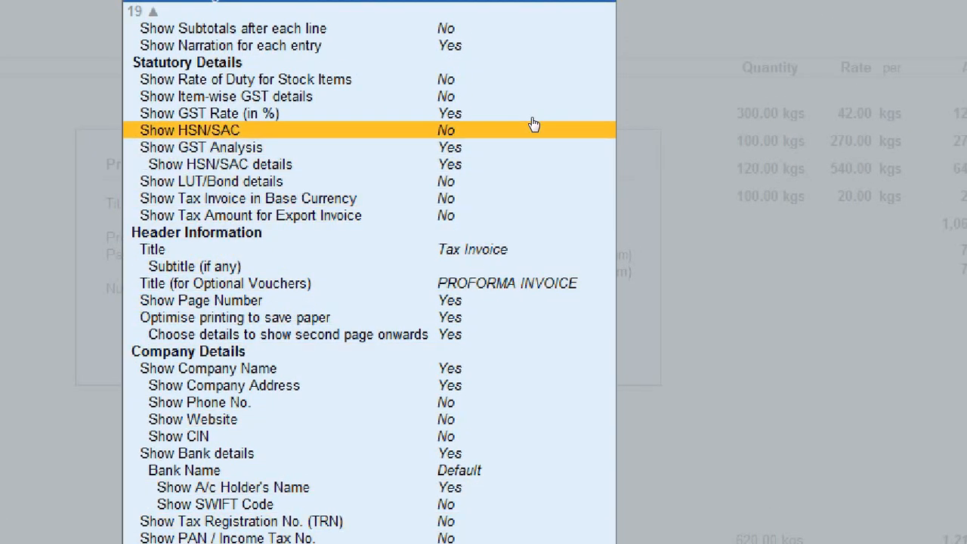
key(Return)
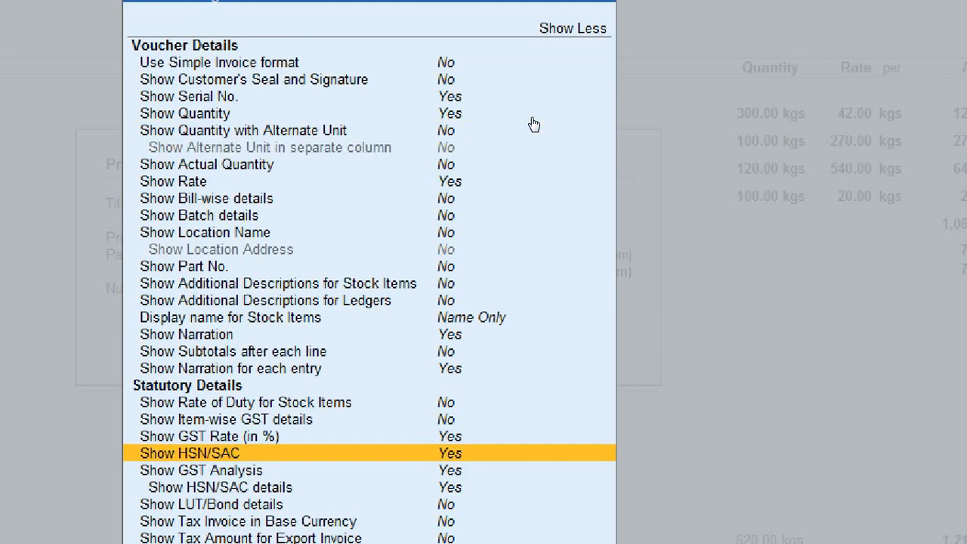
- Check the settings of Show HSN/SAC, Show GST Analysis and Show HSN/SAC details in the configuration list
key(Down)
key(Down)
key(Down)
key(Down)
key(Down)
key(Down)
key(Down)
key(Down)
key(Down)
key(Down)
key(Down)
key(Down)
key(Down)
key(Down)
key(Down)
key(Down)
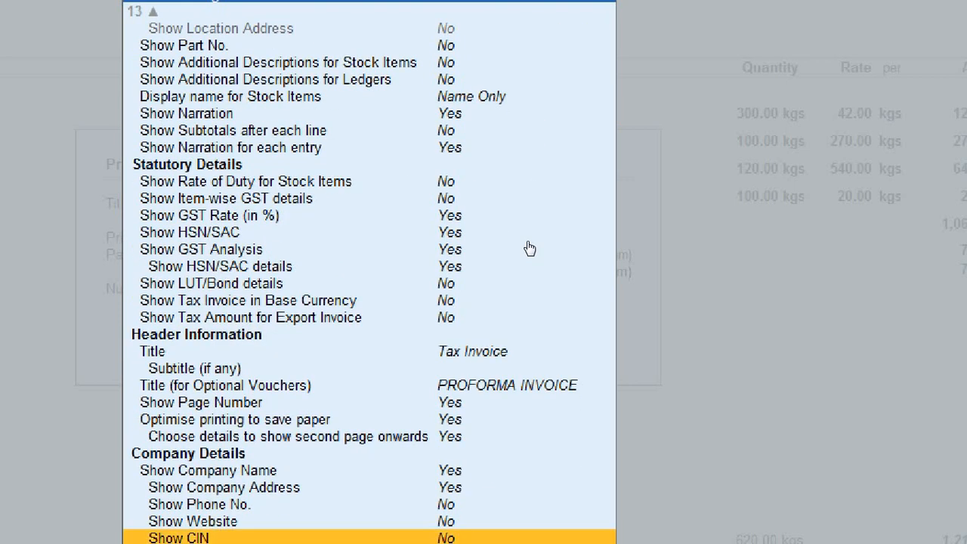
key(Up)
key(Up)
key(Up)
key(Up)
key(Up)
key(Up)
key(Up)
key(Up)
key(Up)
key(Up)
key(Up)
key(Up)
key(Up)
key(Up)
key(Up)
key(Up)
key(Down)
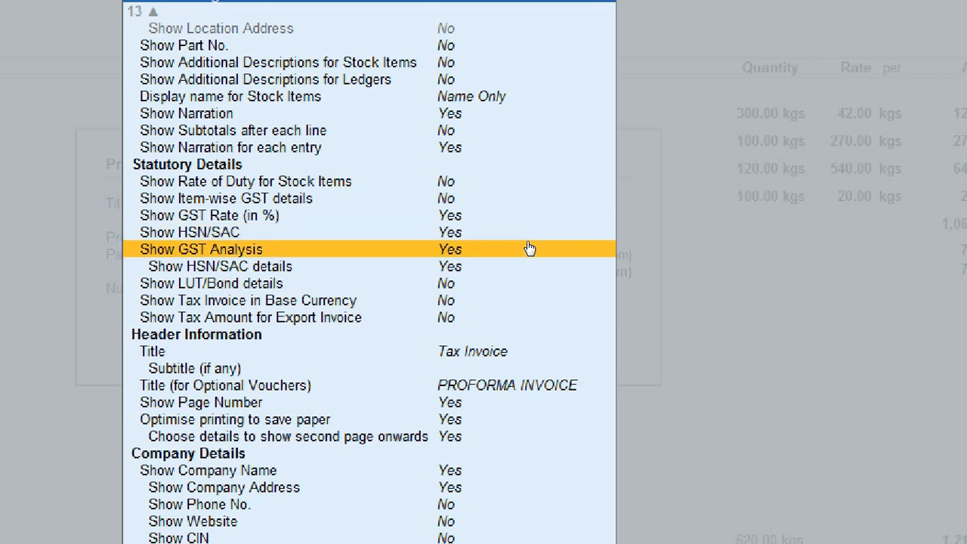
key(Down)
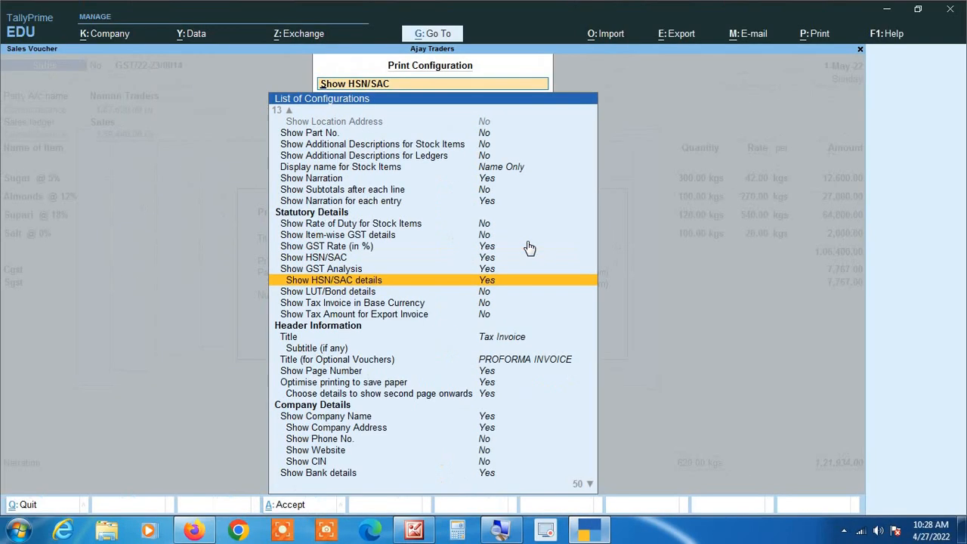
key(Up)
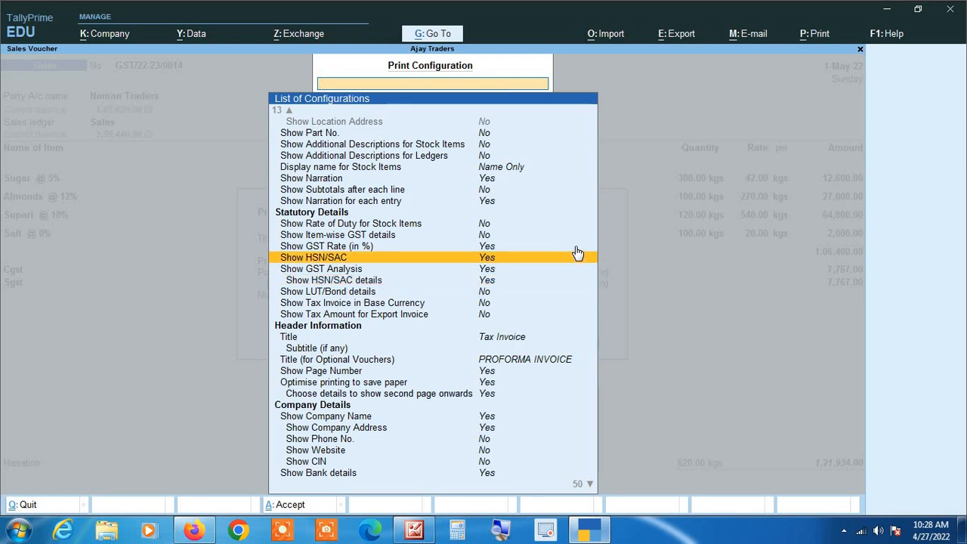
- Close the print configuration, preview the Tax Invoice and zoom in on its HSN/SAC column
key(Escape)
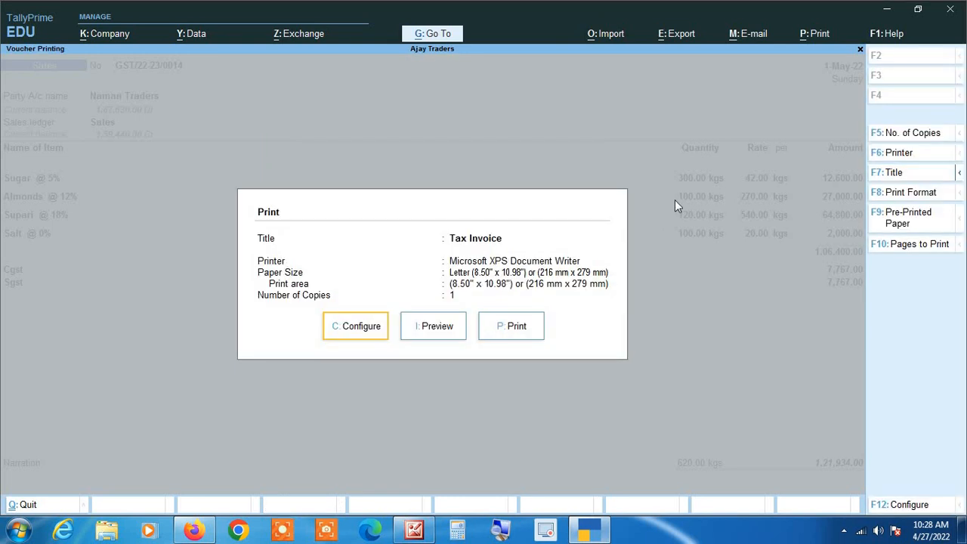
key(Right)
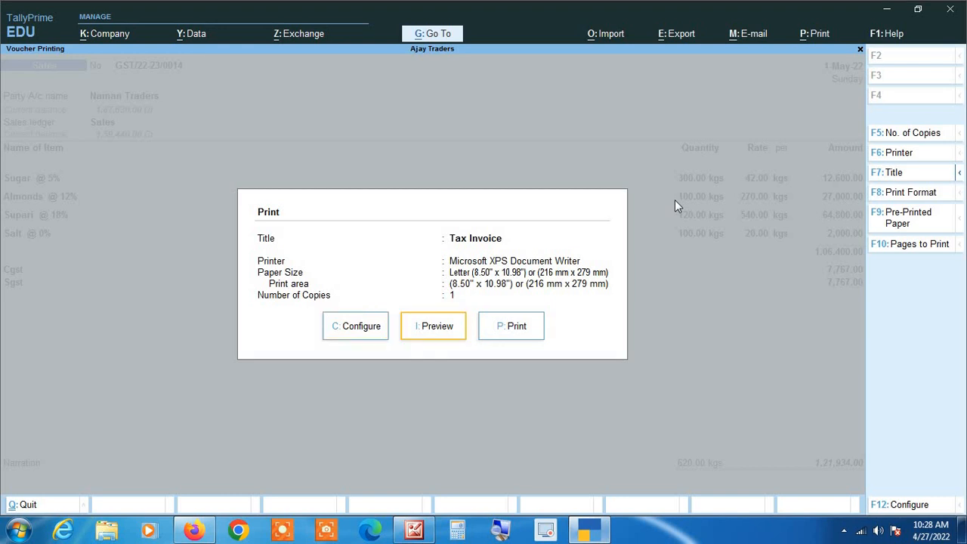
key(Return)
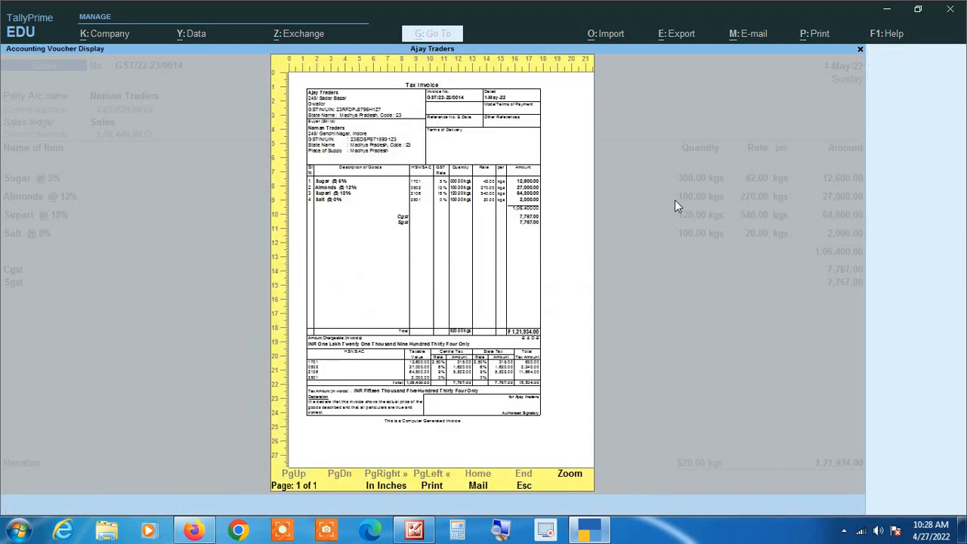
key(alt+z)
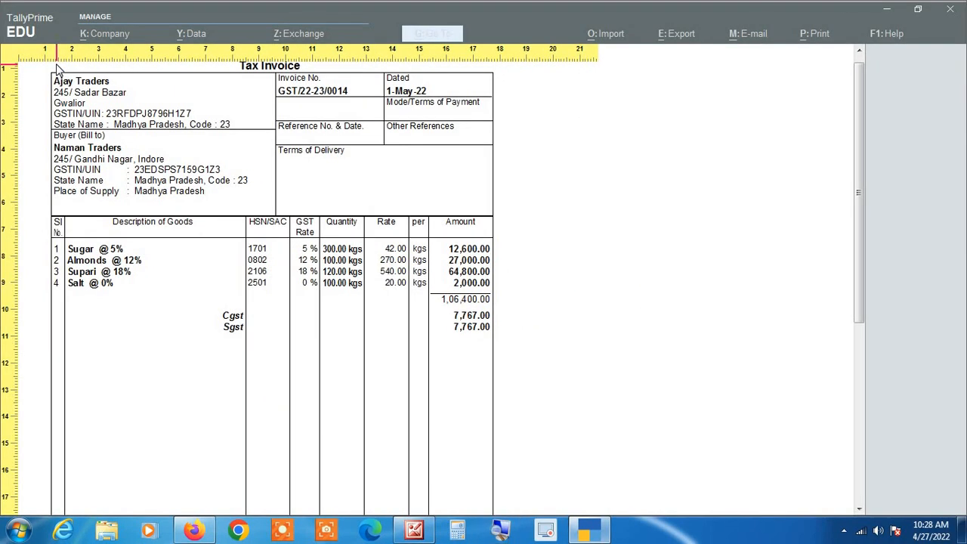
- Close the invoice preview, reopen the print configuration and look through the settings from Voucher Details down to Order and Dispatch Details
key(Escape)
key(Escape)
key(Left)
key(Left)
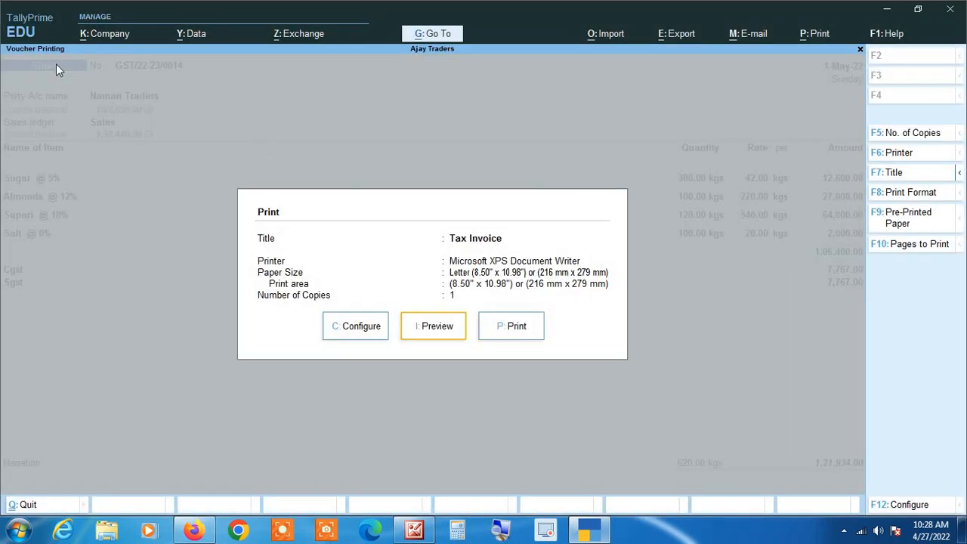
key(Return)
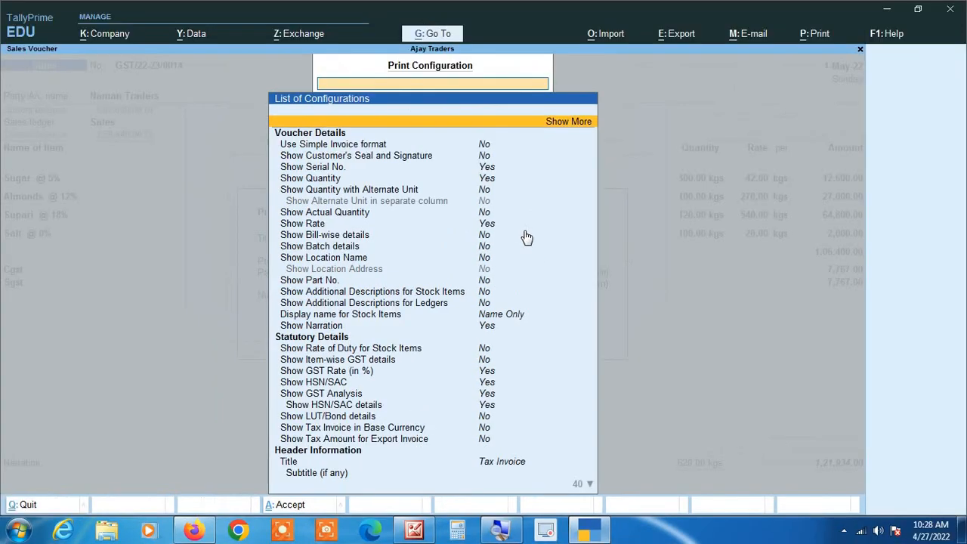
key(Down)
key(Down)
key(Down)
key(Down)
key(Down)
key(Down)
key(Down)
key(Down)
key(Down)
key(Down)
key(Down)
key(Down)
key(Down)
key(Down)
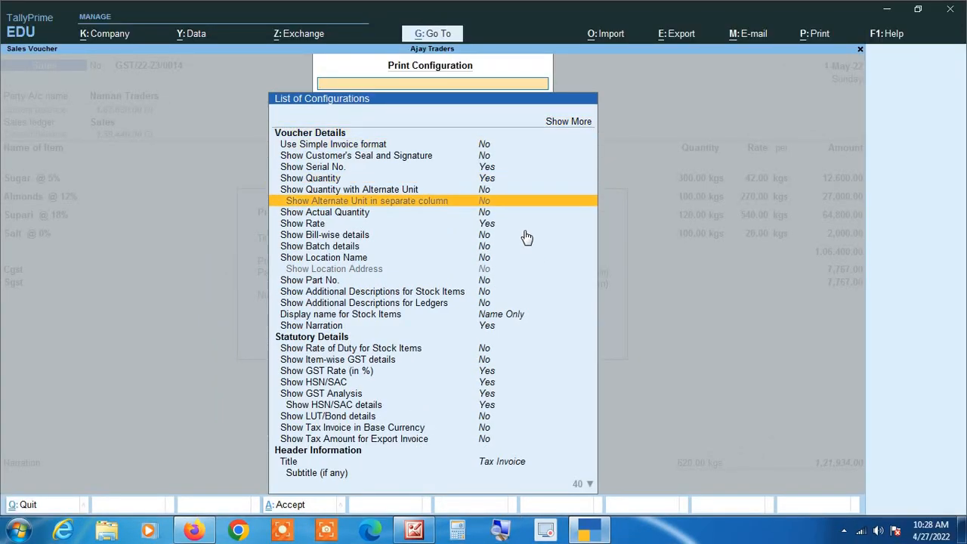
key(Down)
key(Down)
key(Down)
key(Down)
key(Down)
key(Down)
key(Down)
key(Down)
key(Down)
key(Down)
key(Down)
key(Down)
key(Down)
key(Down)
key(Down)
key(Down)
key(Down)
key(Down)
key(Down)
key(Down)
key(Down)
key(Down)
key(Down)
key(Down)
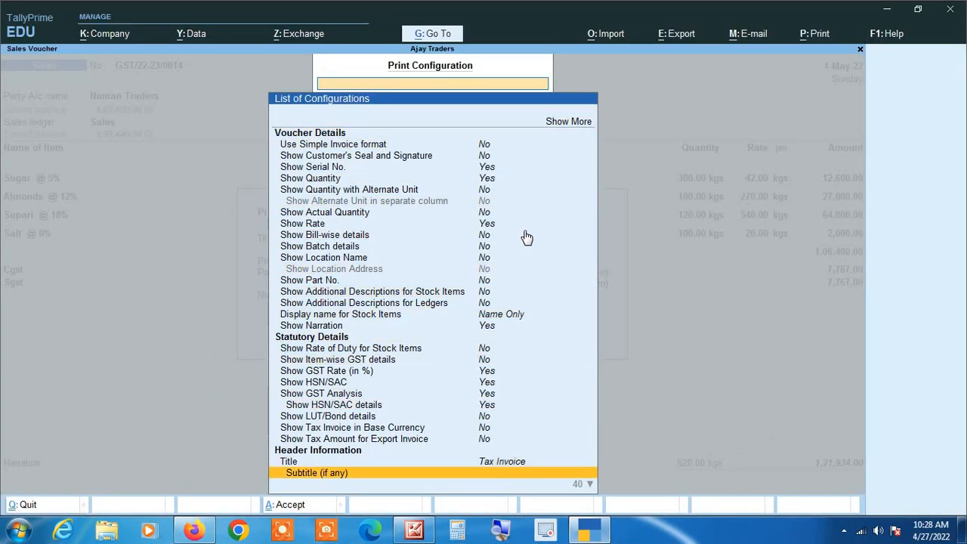
key(Down)
key(Down)
key(Down)
key(Down)
key(Down)
key(Down)
key(Down)
key(Down)
key(Down)
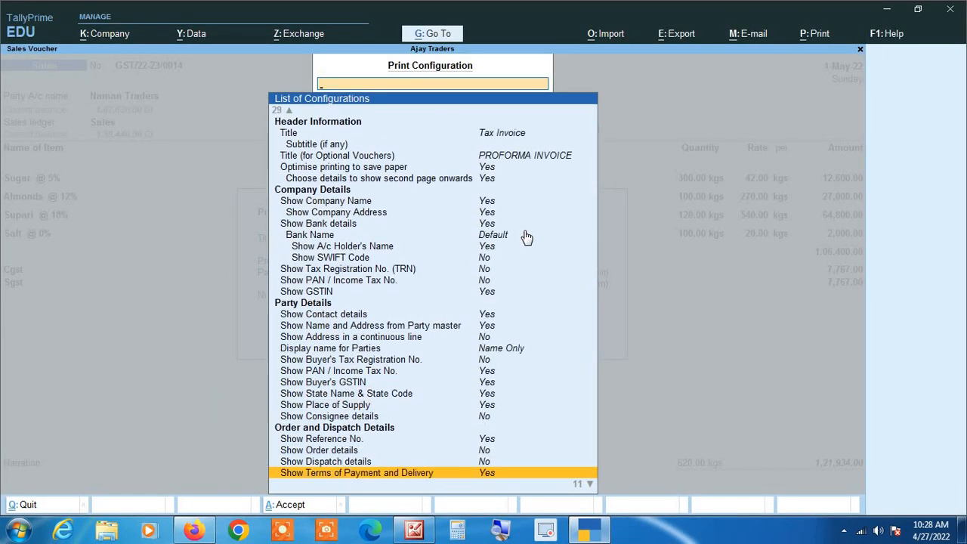
- Examine the Company Details settings for Show Company Name, Show Company Address and Show Bank details
key(Up)
key(Up)
key(Up)
key(Up)
key(Up)
key(Up)
key(Up)
key(Up)
key(Up)
key(Up)
key(Up)
key(Up)
key(Up)
key(Up)
key(Up)
key(Up)
key(Up)
key(Up)
key(Up)
key(Up)
key(Up)
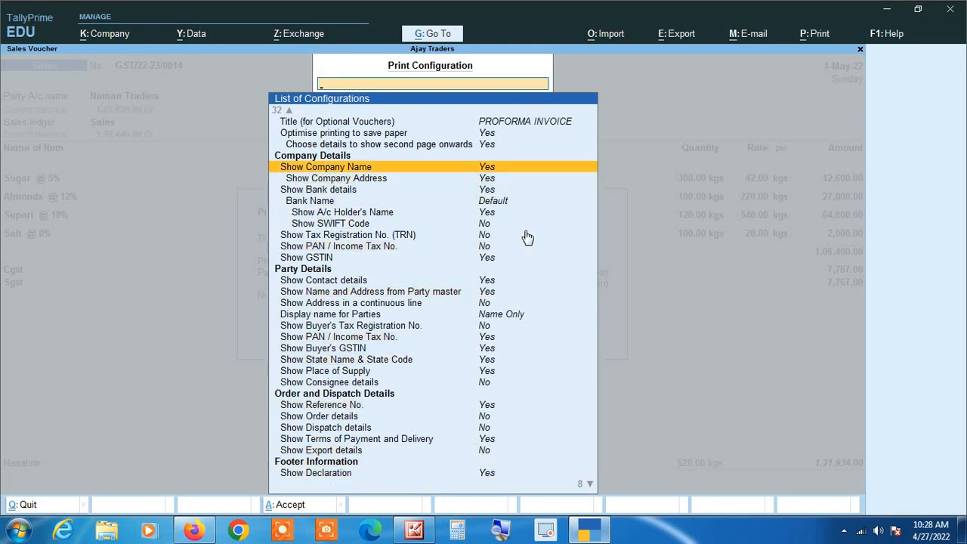
click(504, 535)
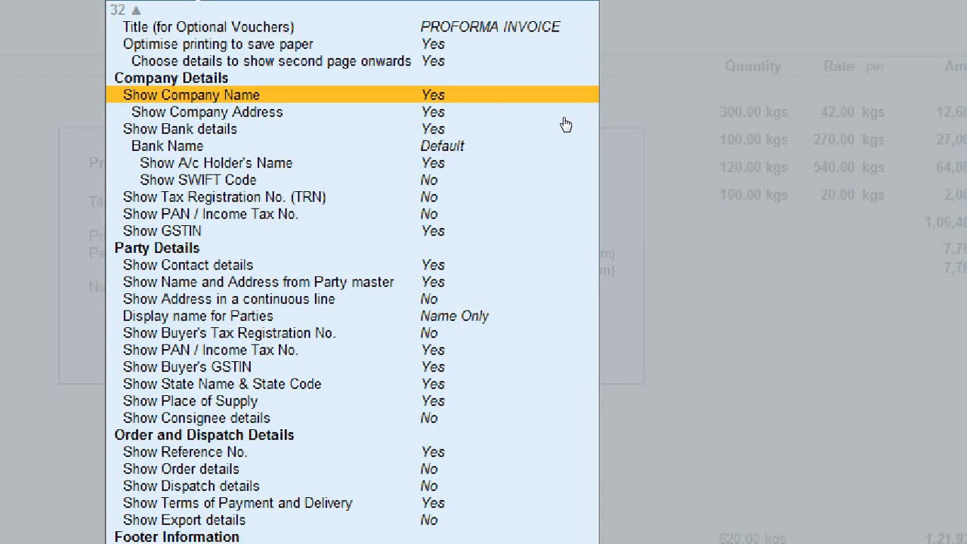
key(Down)
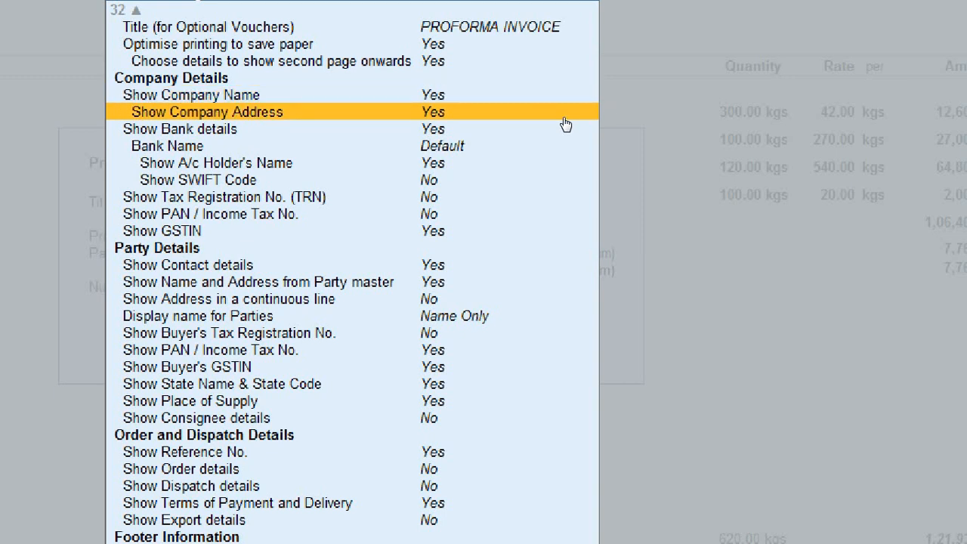
key(Down)
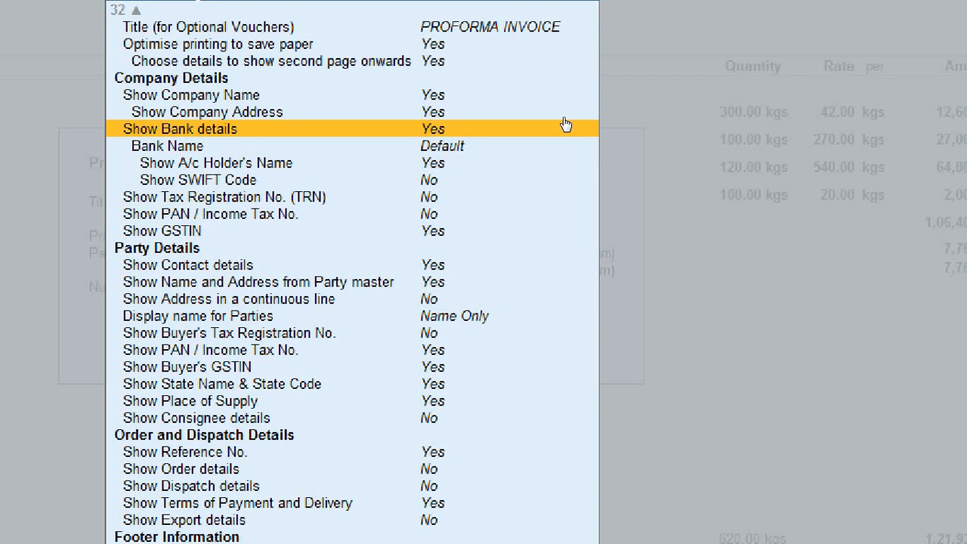
key(Up)
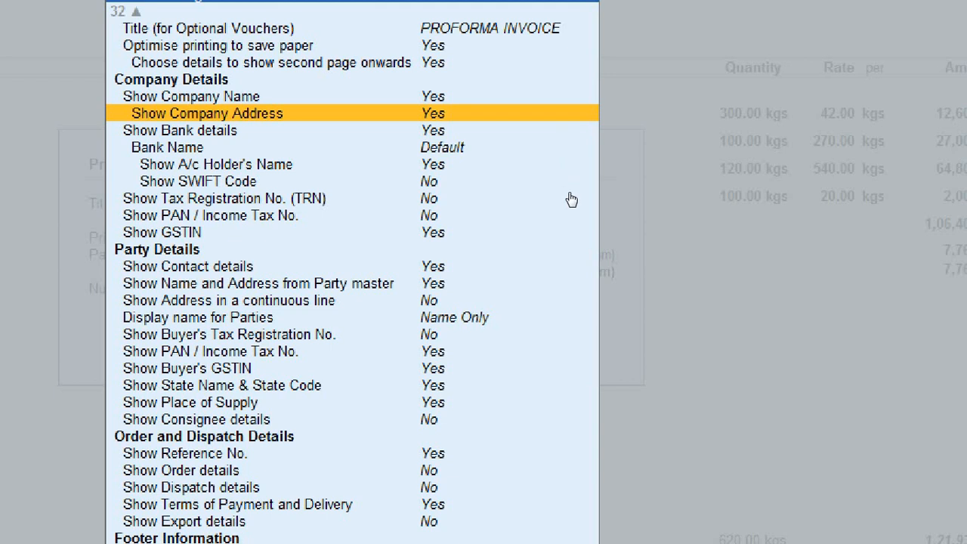
- Check the remaining Company Details settings and the Party Details settings from Show Contact details to Show Place of Supply
key(Down)
key(Down)
key(Down)
key(Down)
key(Down)
key(Down)
key(Down)
key(Down)
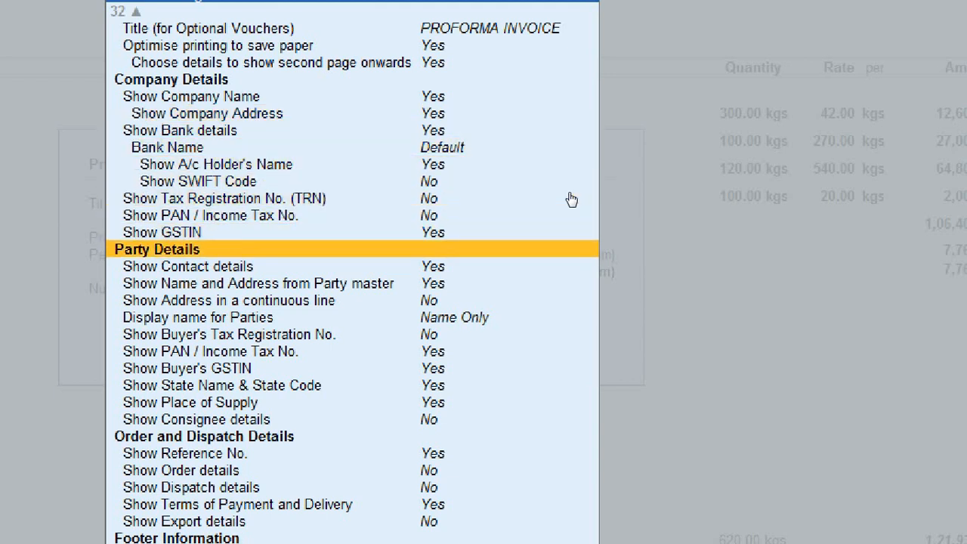
key(Down)
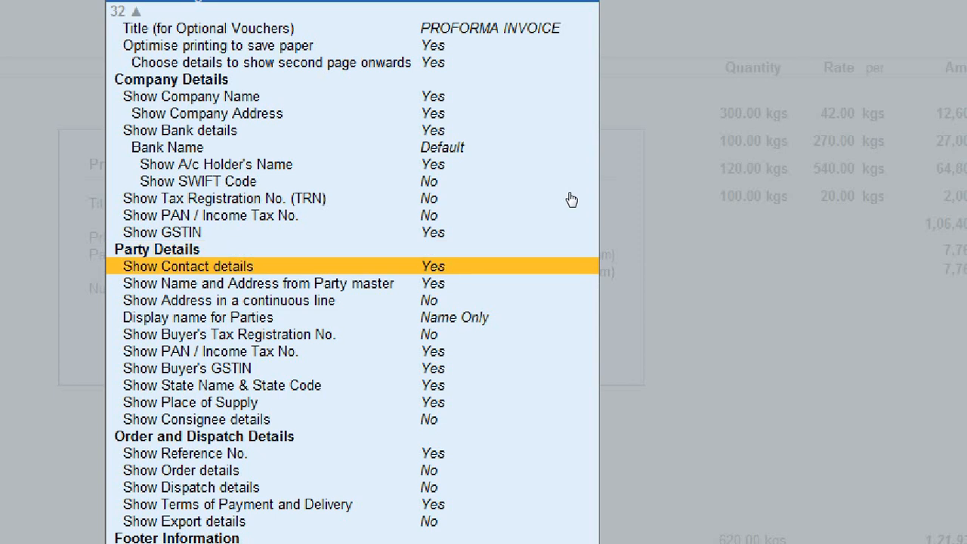
key(Down)
key(Down)
key(Down)
key(Down)
key(Down)
key(Down)
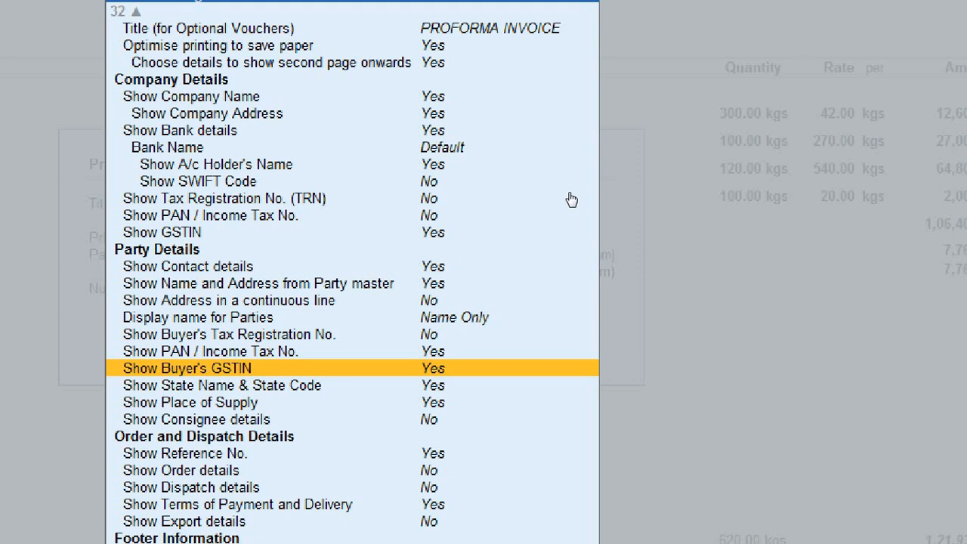
key(Down)
key(Down)
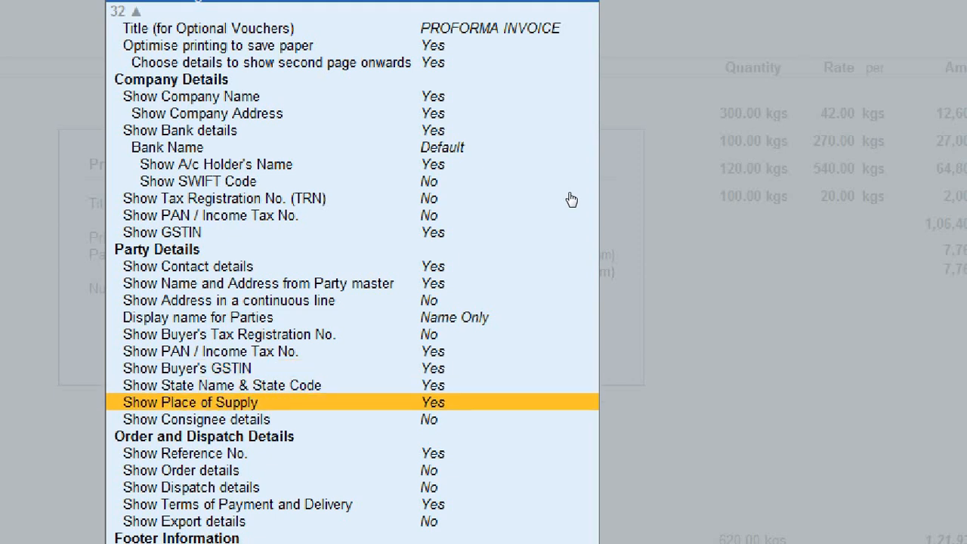
- Review the Order and Dispatch Details, Footer Information and Printer Settings through the end of the configuration list
key(Down)
key(Down)
key(Down)
key(Down)
key(Down)
key(Down)
key(Down)
key(Down)
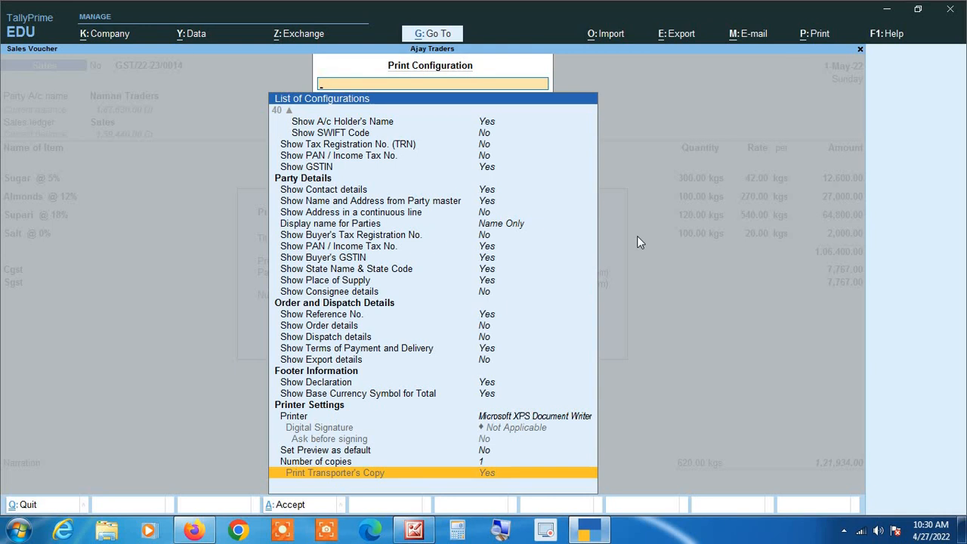
- Accept the print configuration and open an enlarged preview of the Tax Invoice
key(ctrl+a)
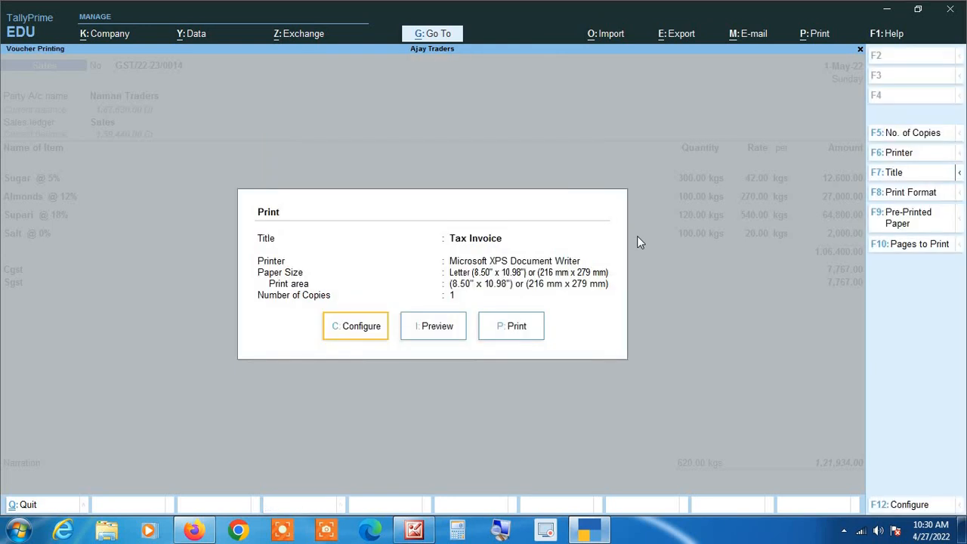
key(Right)
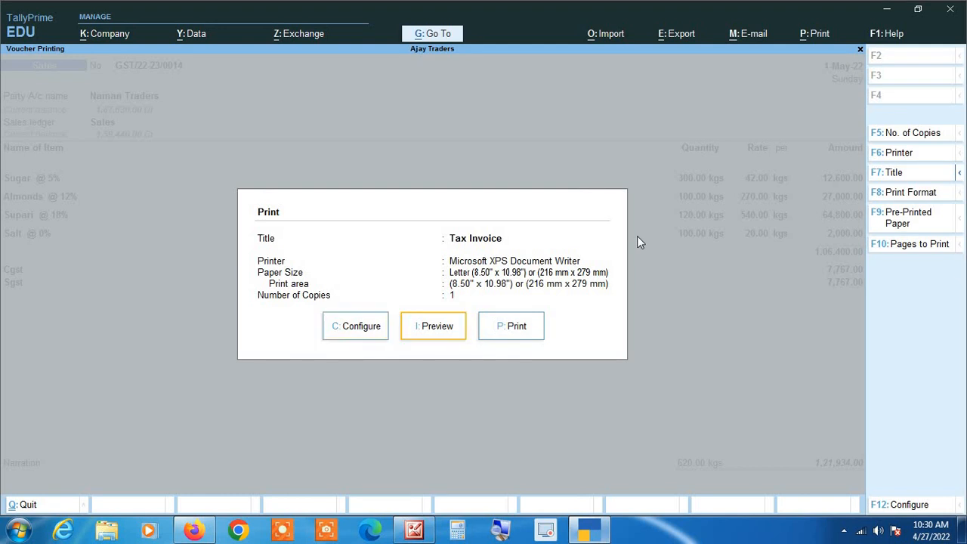
key(Return)
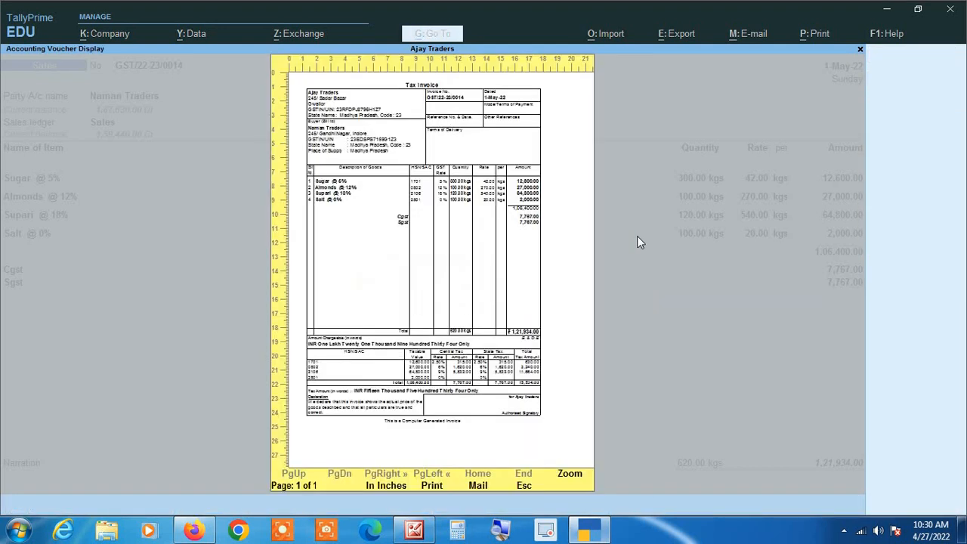
key(Return)
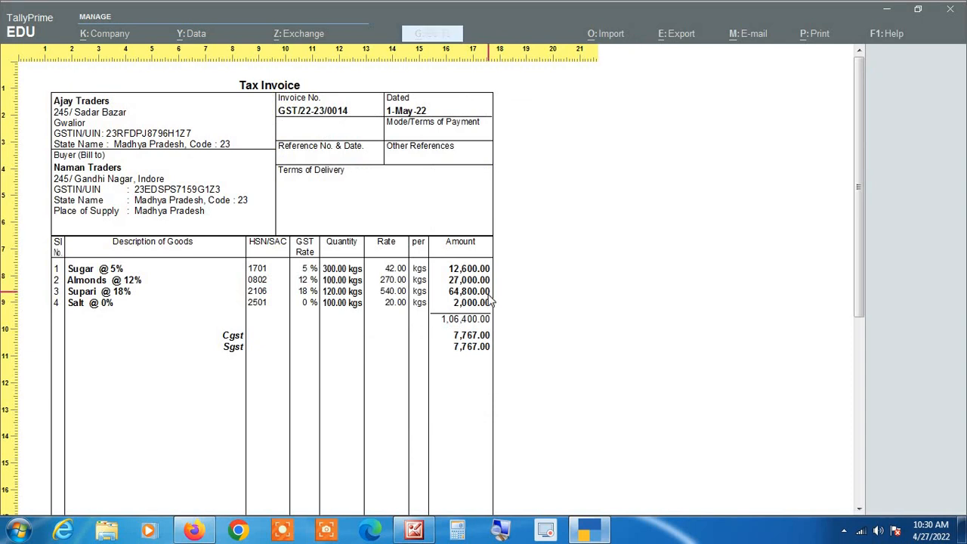
- Examine the Tax Invoice from the seller and buyer details down to the HSN/SAC tax table and declaration, then close the preview
scroll(497, 309, down, 1)
scroll(497, 315, down, 1)
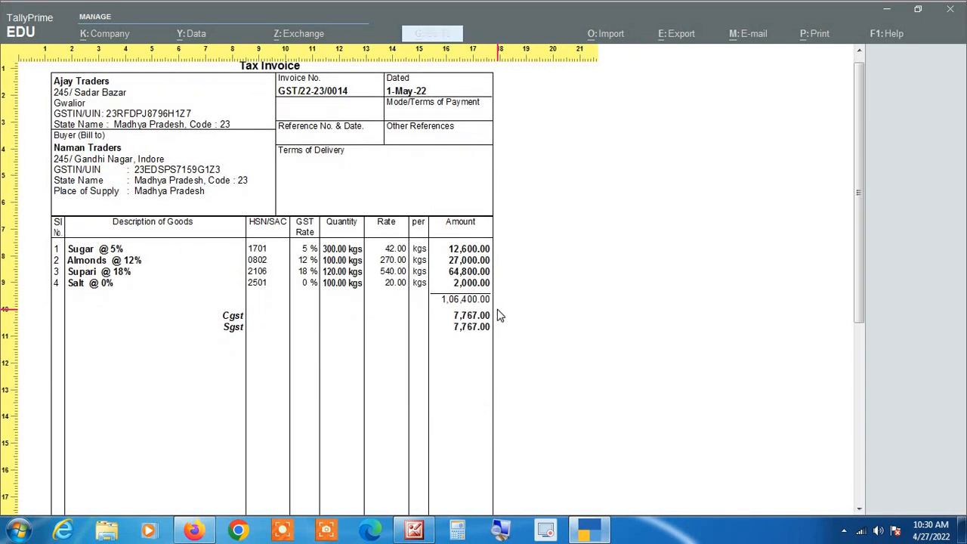
scroll(497, 315, down, 1)
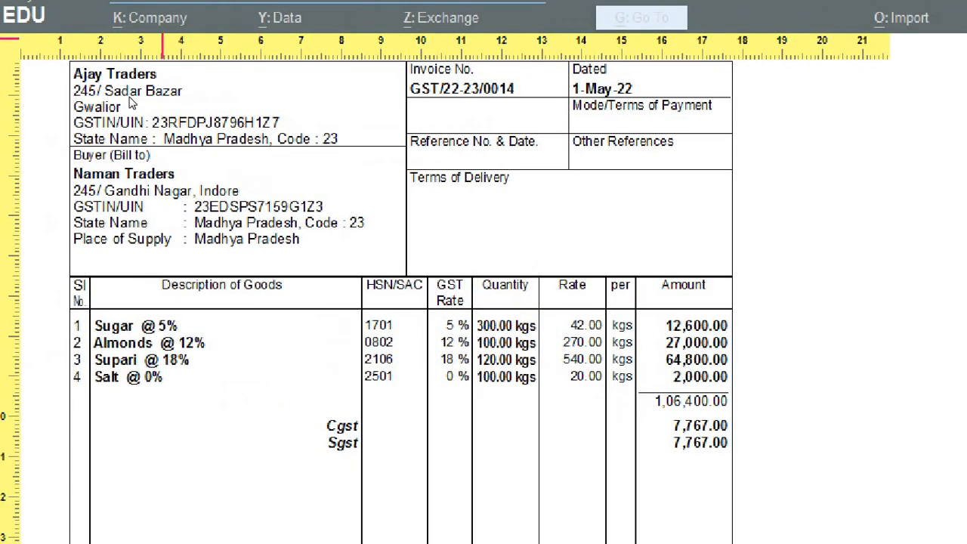
scroll(209, 177, down, 10)
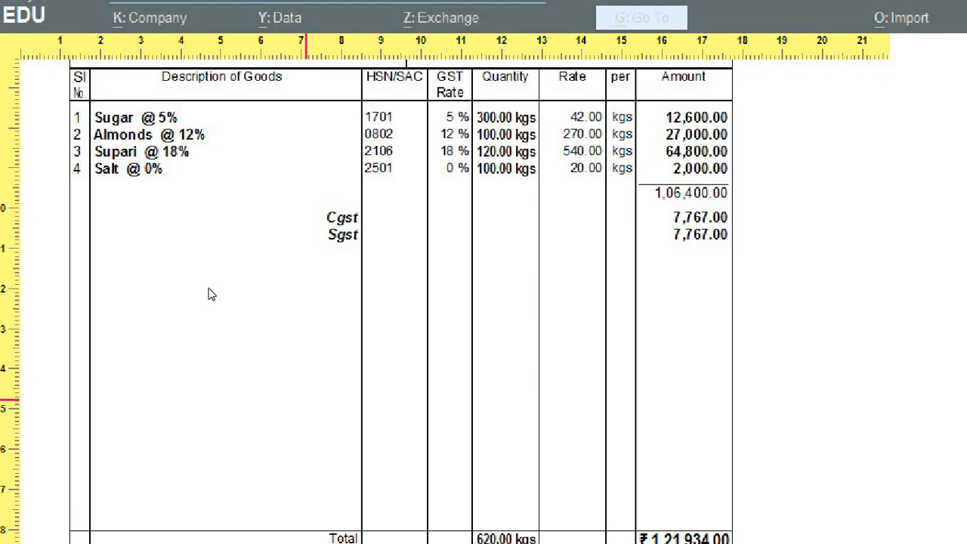
scroll(210, 293, down, 5)
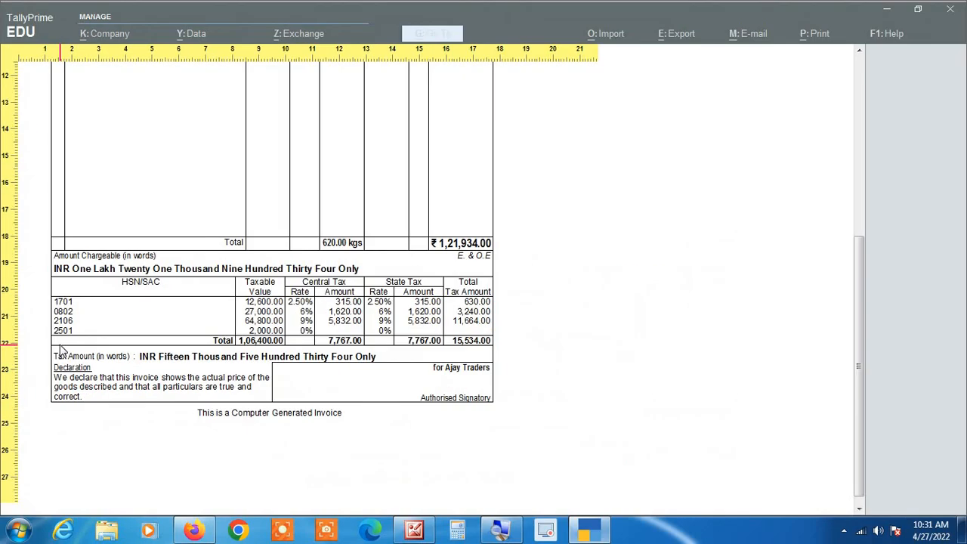
key(Escape)
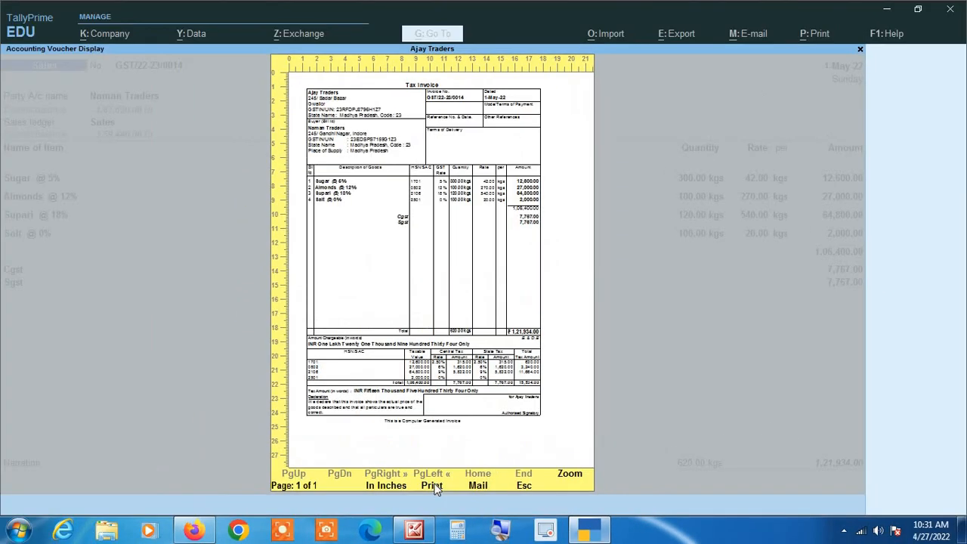
key(Escape)
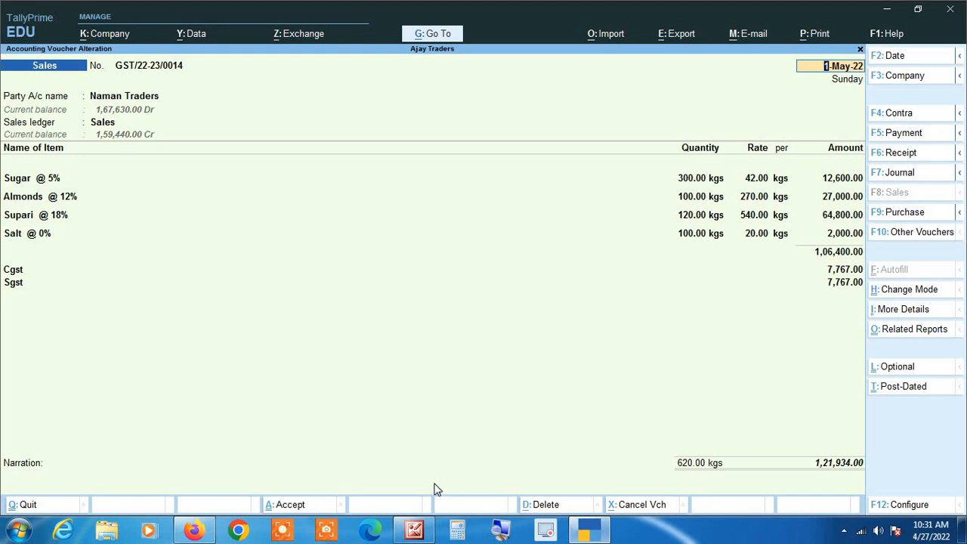
- Leave the sales voucher and quit voucher creation to return to the Gateway of Tally
key(Escape)
key(Escape)
key(Return)
key(Escape)
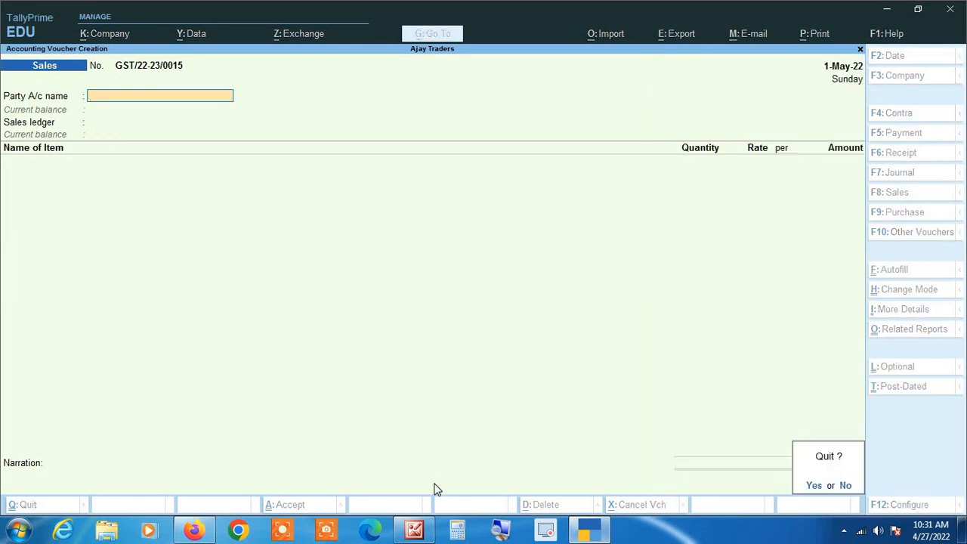
key(Return)
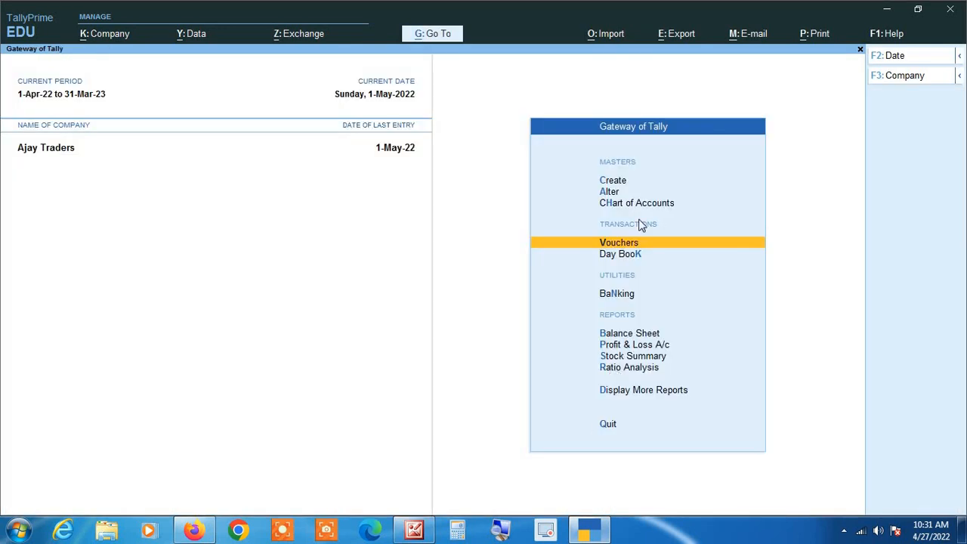